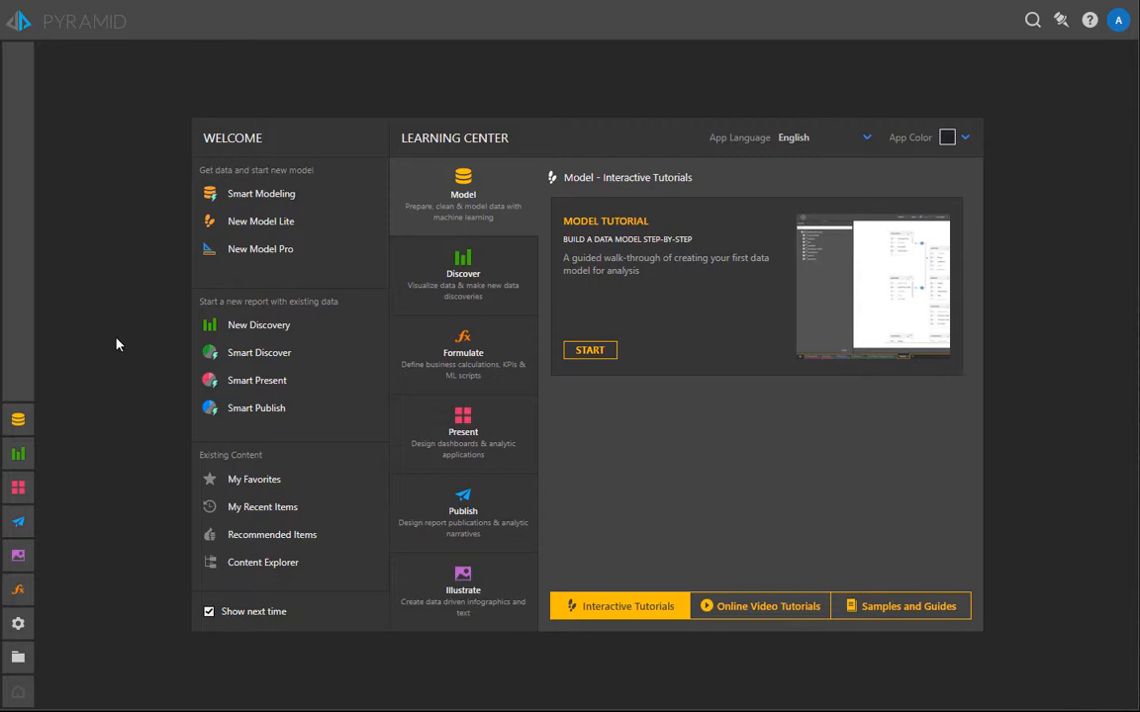
Step: Create a new Pro model and place a PostgreSQL source in its data flow, widening the elements list
left_click(281, 259)
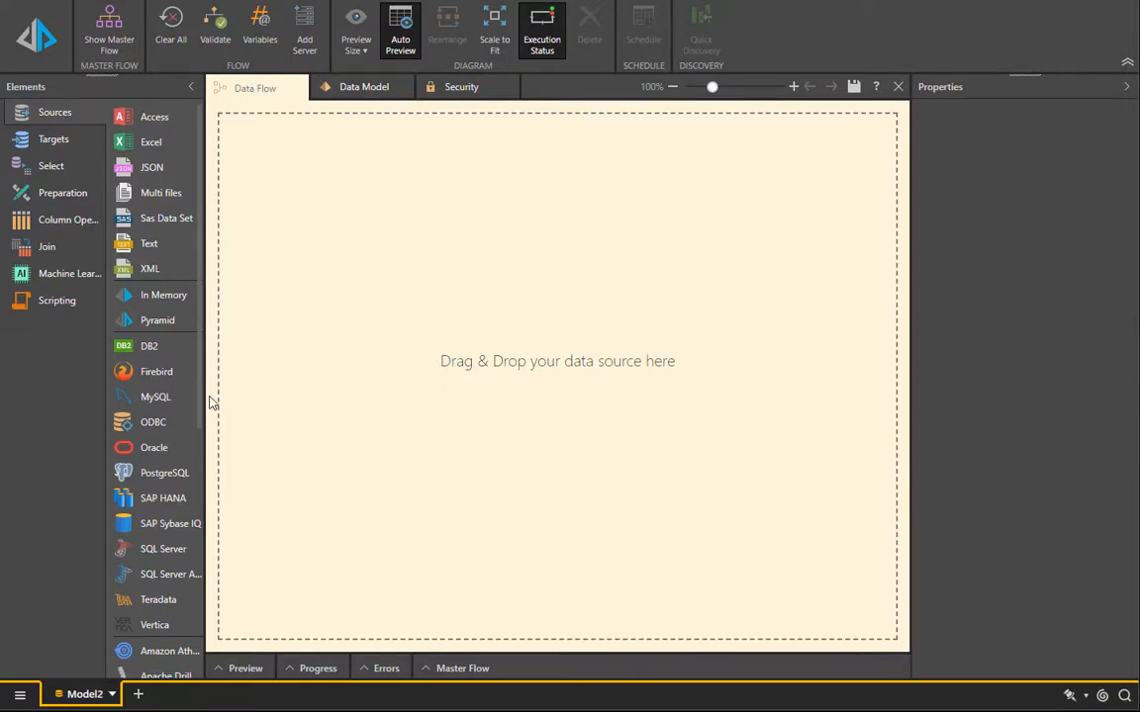
left_click_drag(207, 396, 262, 379)
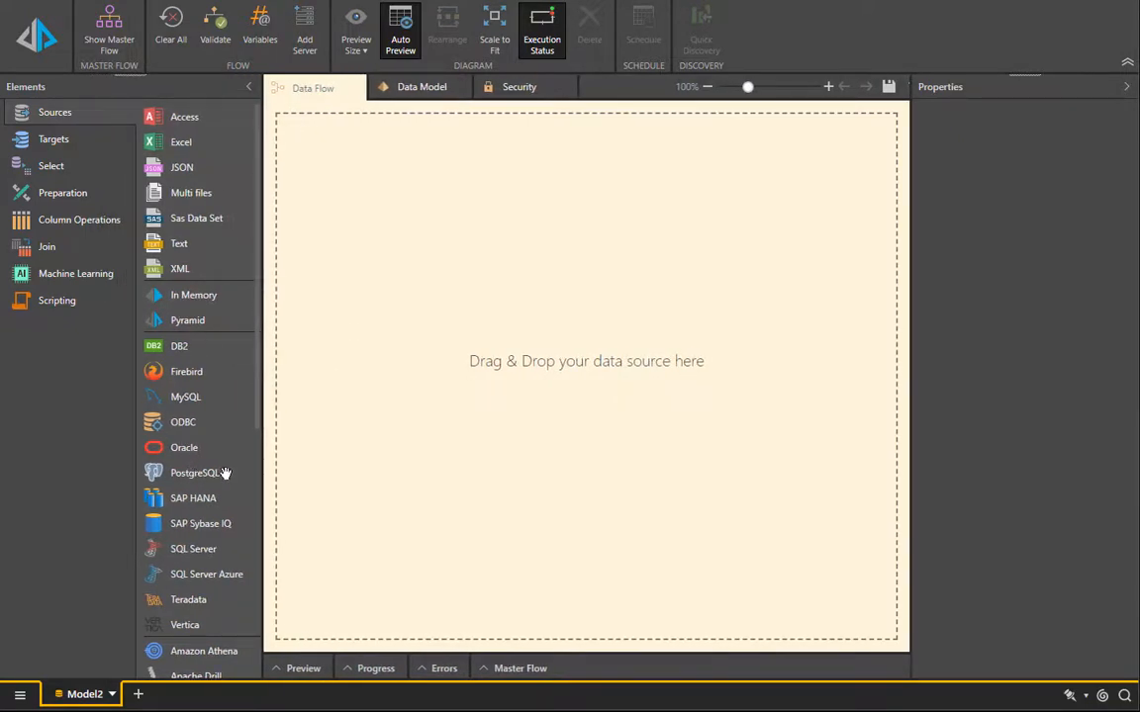
left_click_drag(173, 473, 362, 188)
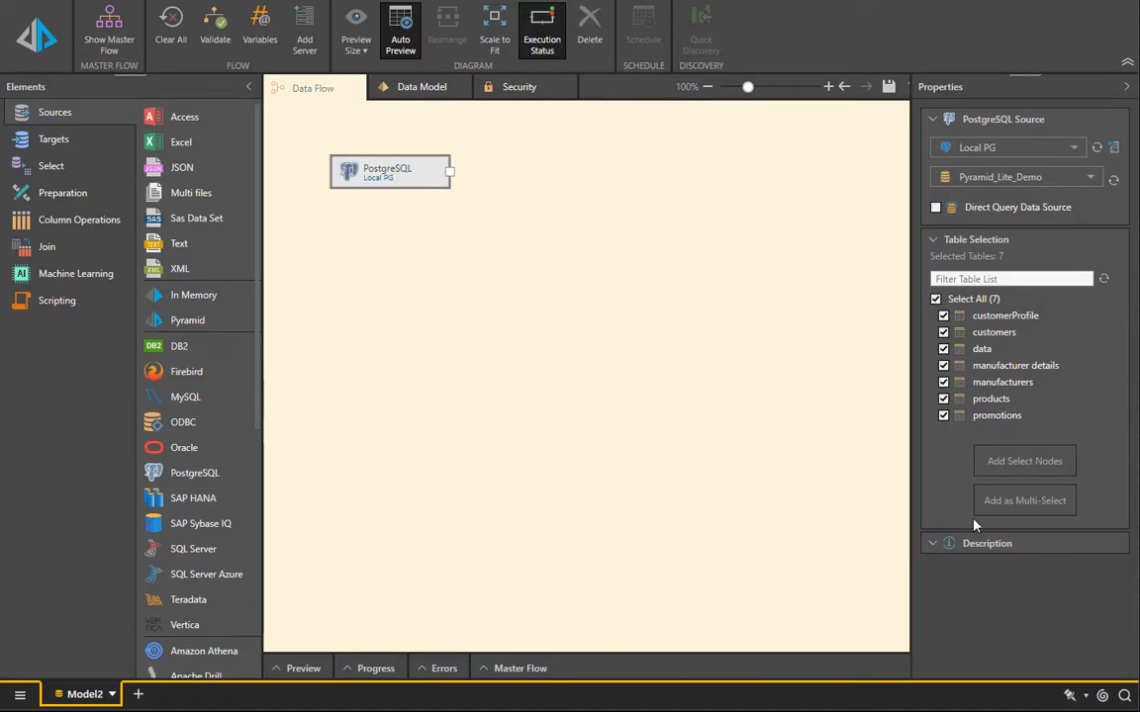
Step: Add select nodes for the PostgreSQL tables customerProfile, customers, data, products and promotions, leaving out manufacturer details and manufacturers
left_click(943, 365)
left_click(943, 381)
left_click(990, 461)
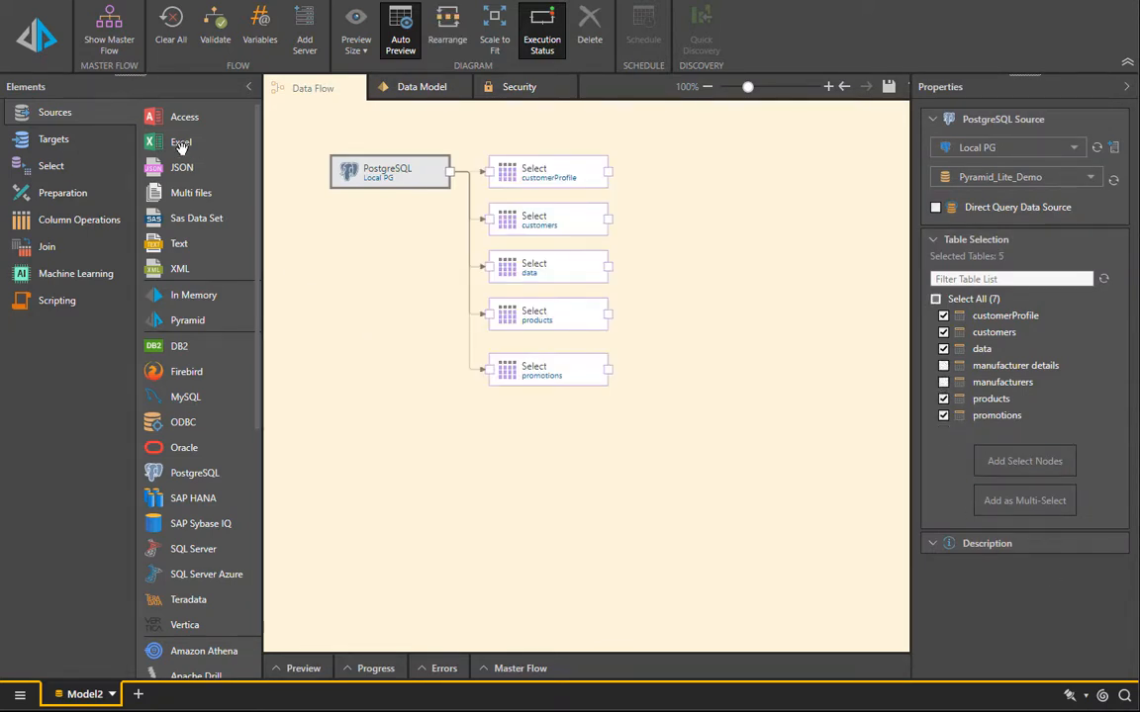
Step: Add an Excel source below the PostgreSQL nodes and upload Sales Data.xlsx to it
left_click_drag(183, 146, 339, 546)
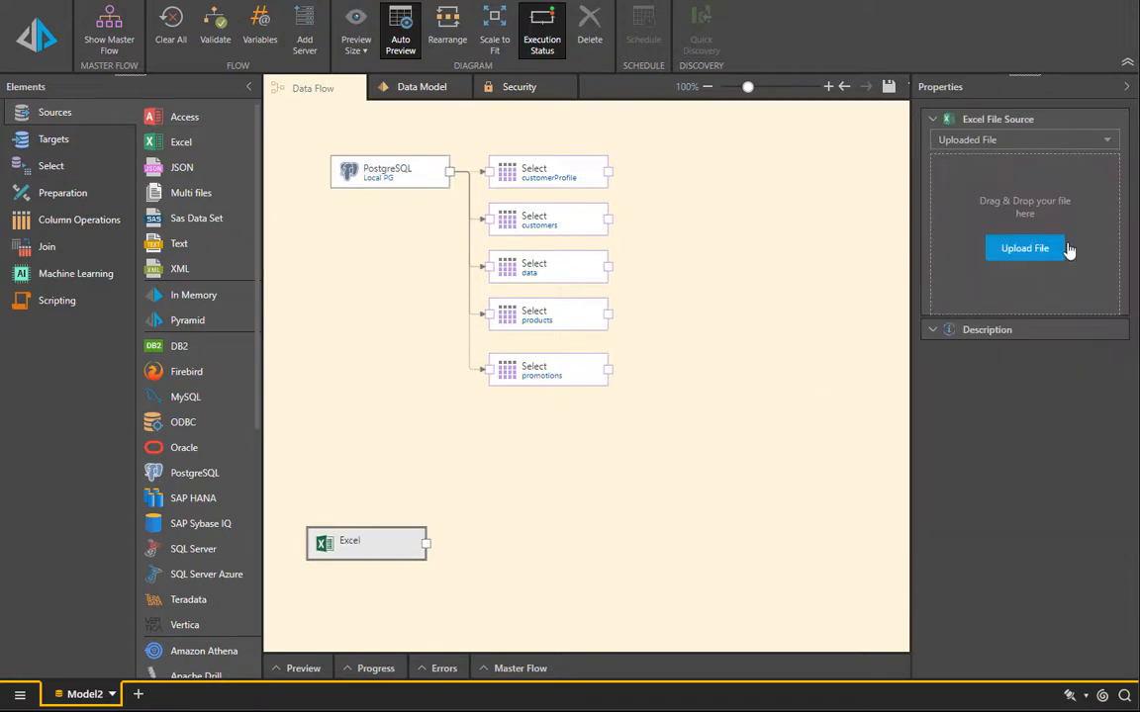
left_click(1024, 248)
left_click(290, 46)
double_click(290, 46)
Step: Limit the Excel table selection to manufacturer details and manufacturers, and add select nodes for them
left_click(944, 277)
left_click(935, 261)
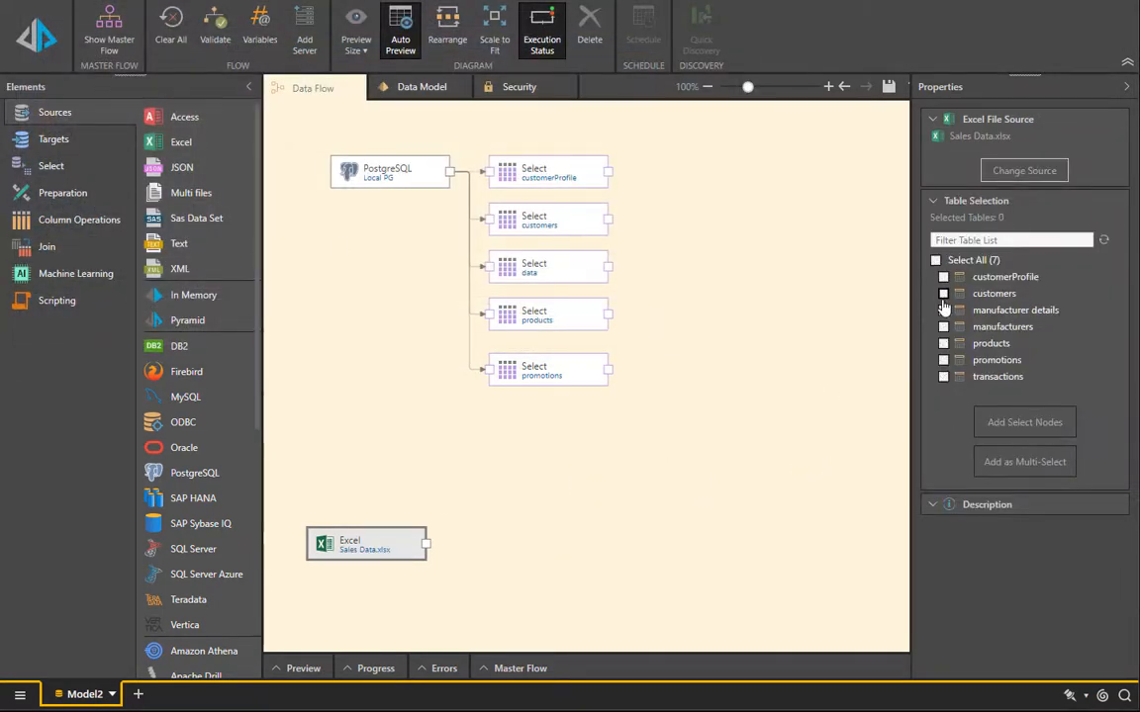
left_click(943, 309)
left_click(942, 326)
left_click(1024, 422)
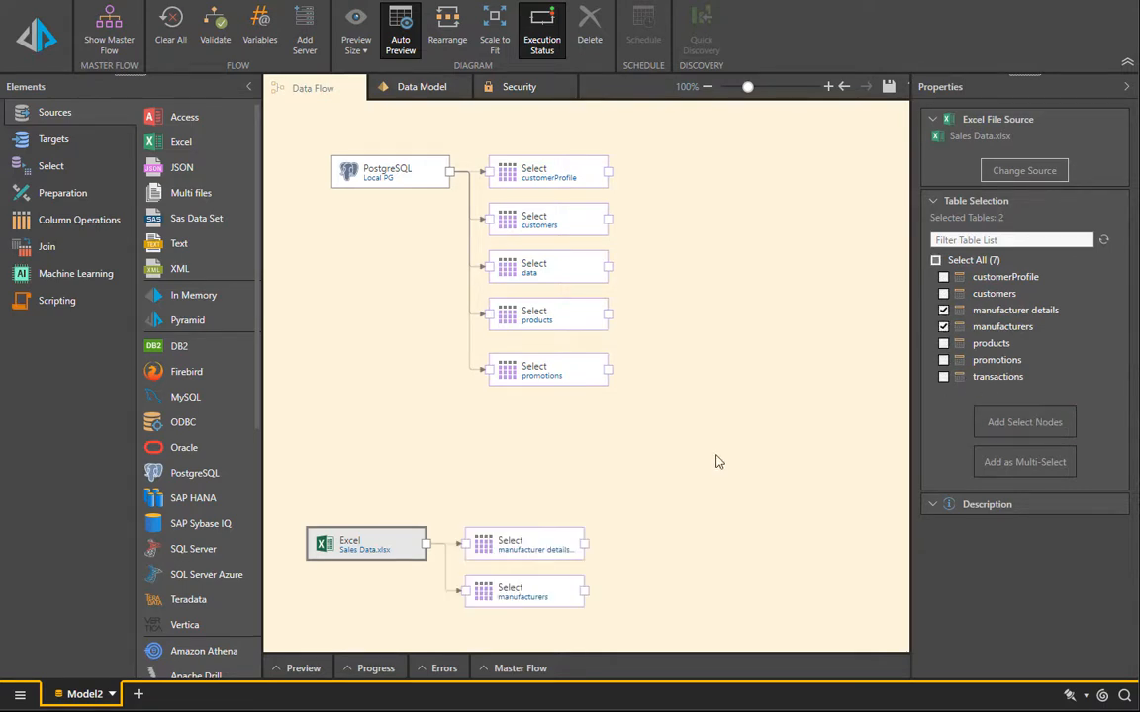
Step: Preview the data table and examine the dateKey column's statistics as a vertical bar chart
left_click(573, 259)
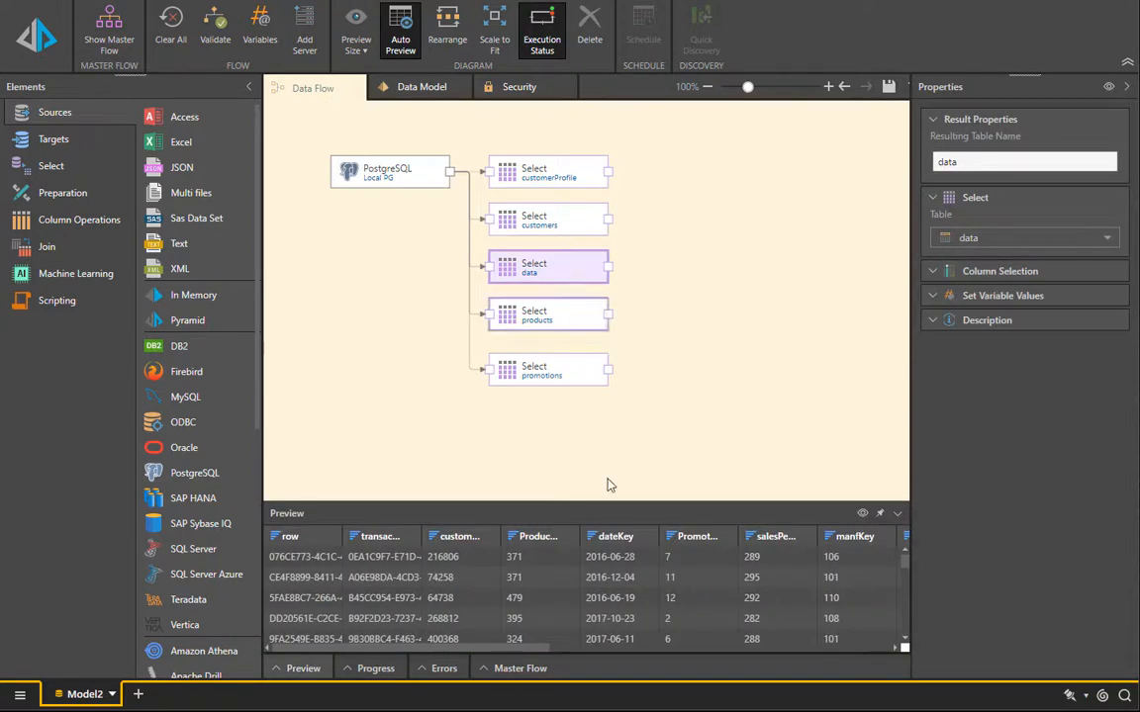
scroll(497, 581, "right", 5)
scroll(574, 581, "left", 5)
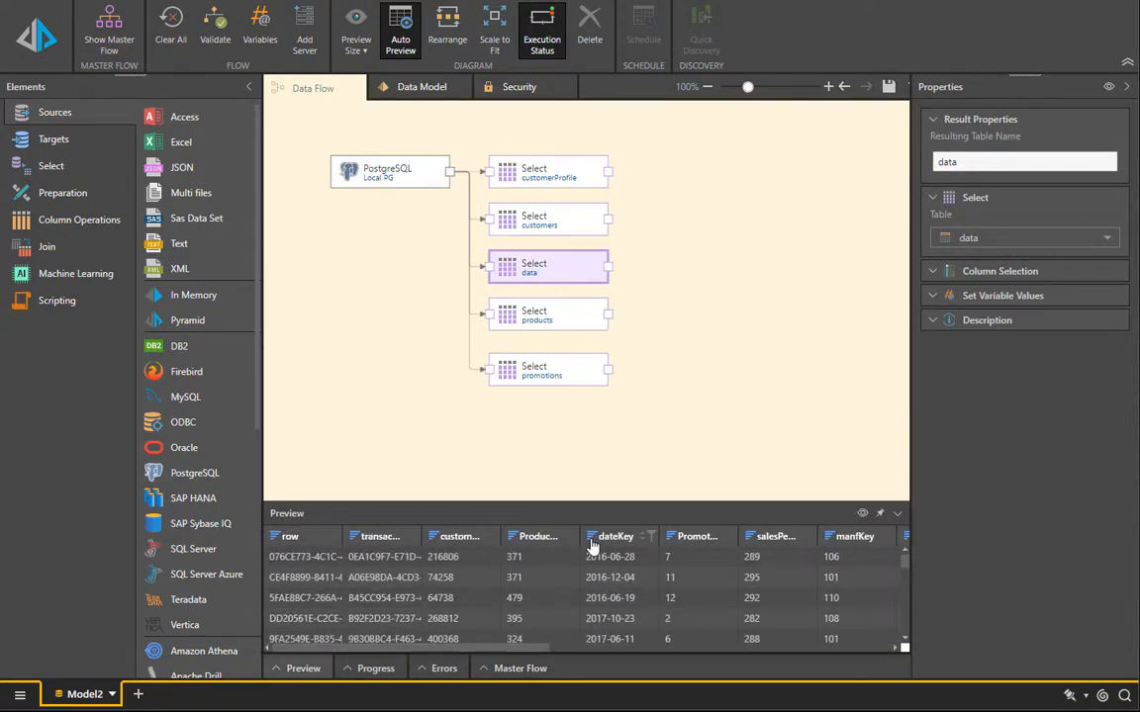
left_click(591, 543)
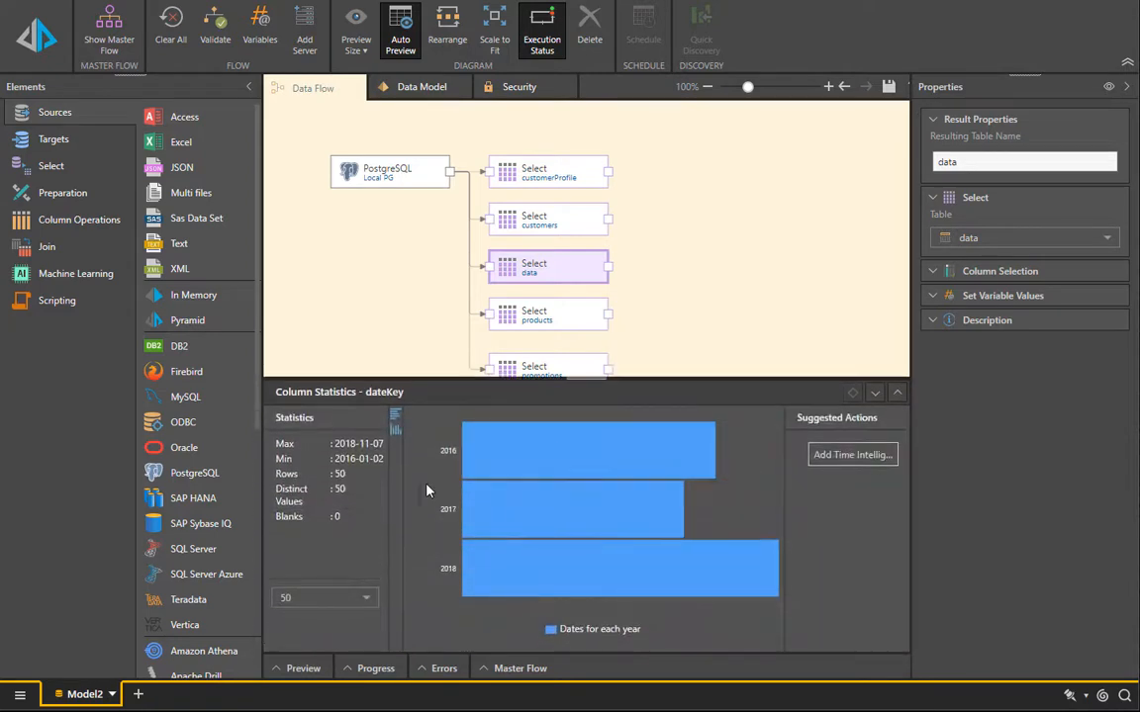
left_click(395, 431)
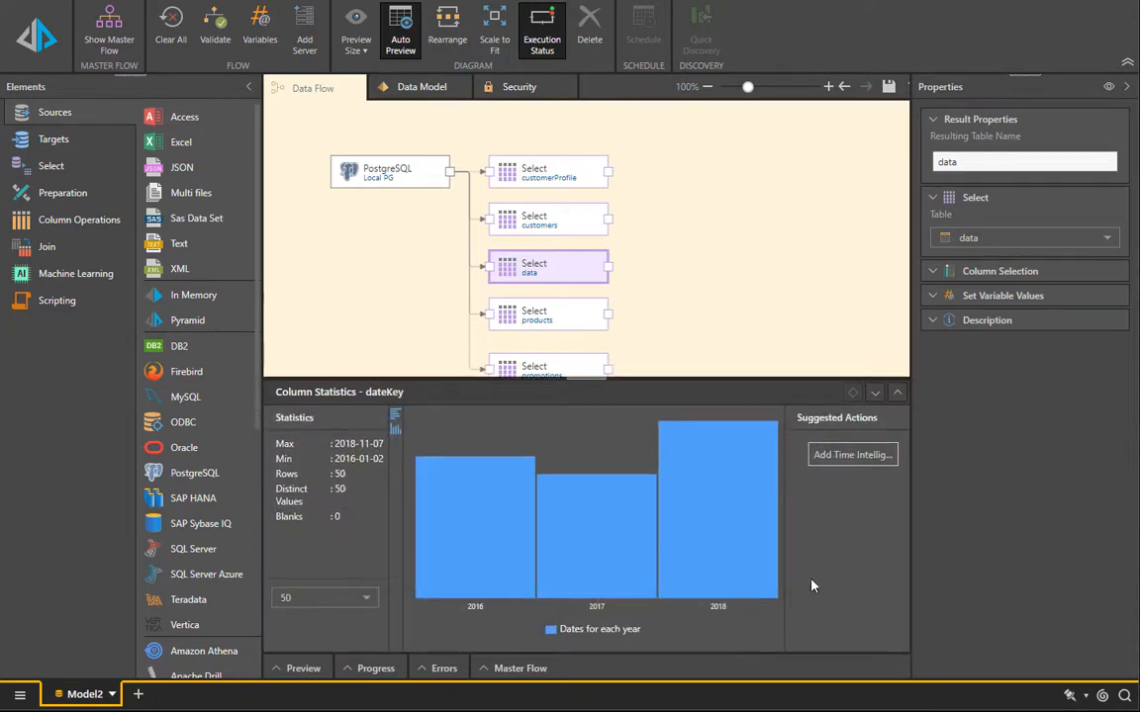
Step: Add the suggested time intelligence for dateKey and place its node beside the data select node
left_click(852, 455)
left_click(875, 393)
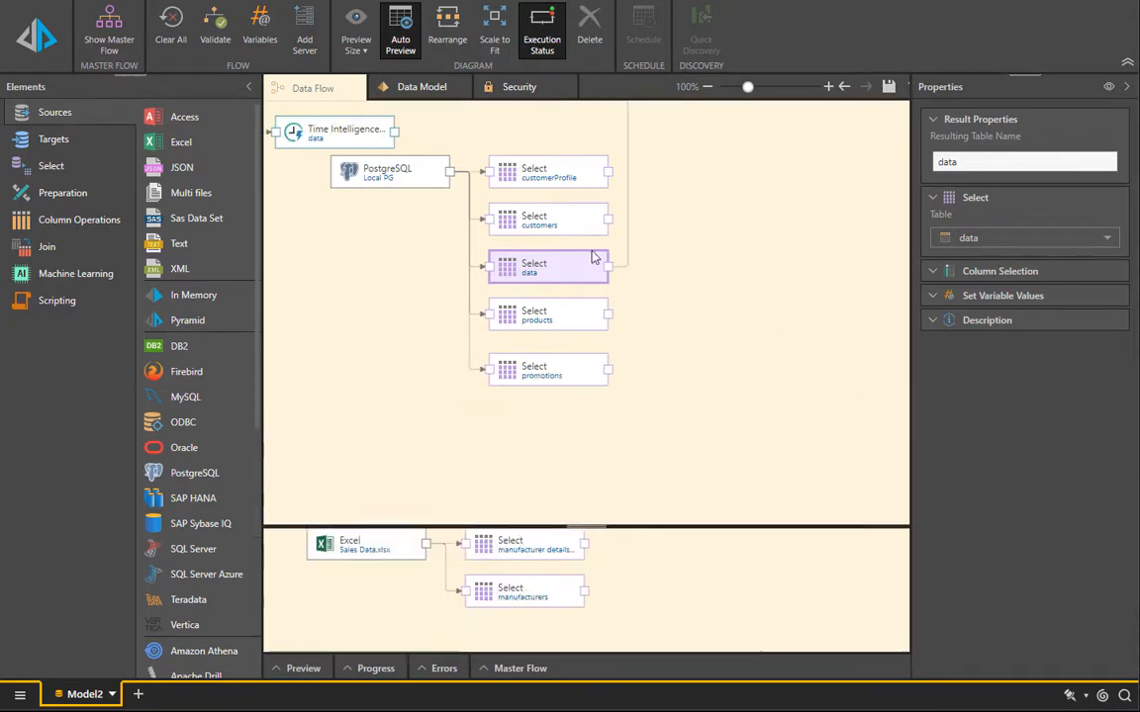
left_click_drag(326, 141, 712, 274)
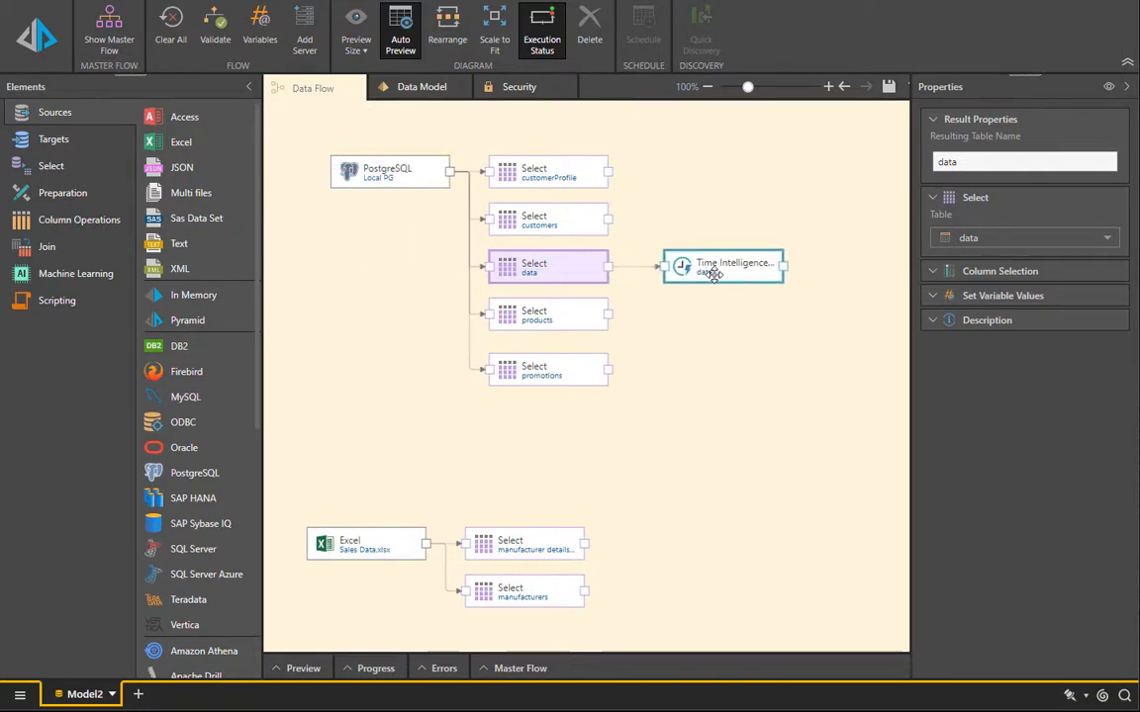
Step: Add a Kmeans-Weka machine learning node below the Time Intelligence node and connect the Time Intelligence output to it
left_click(66, 274)
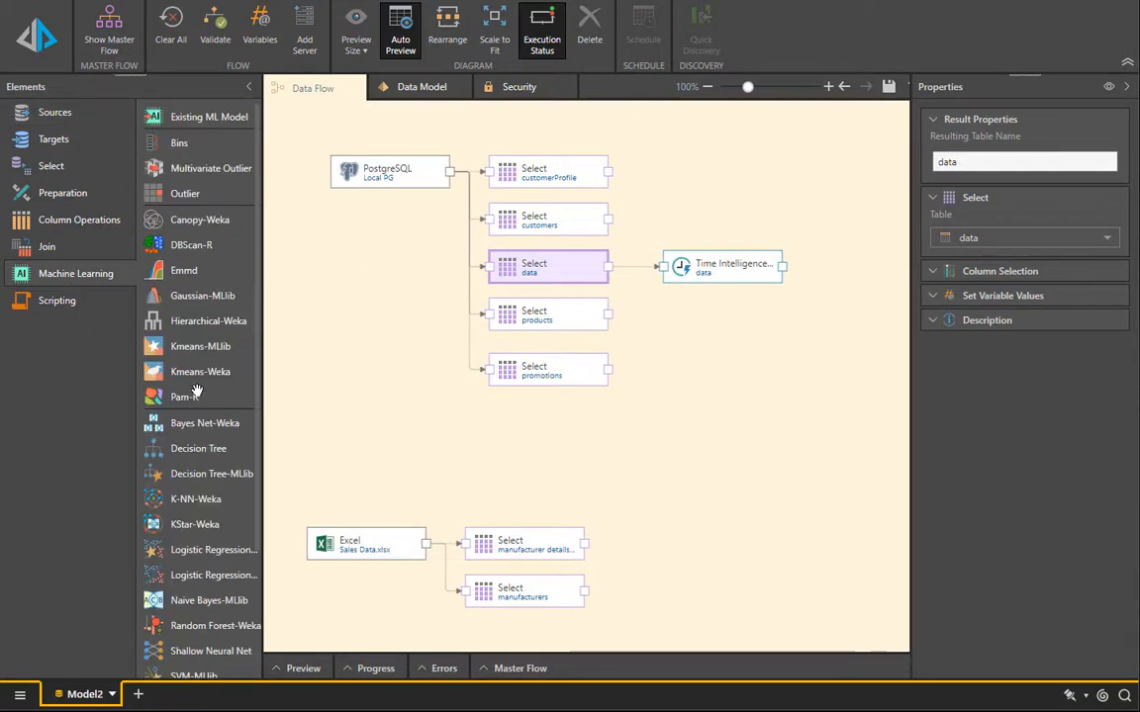
left_click_drag(193, 372, 697, 354)
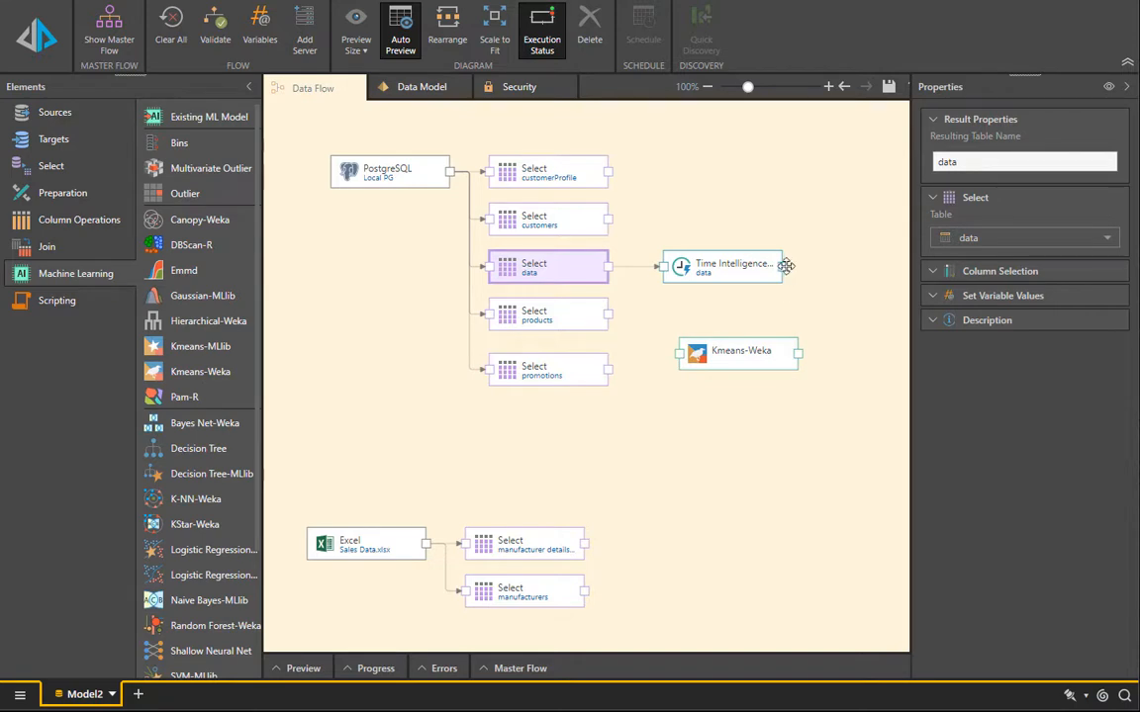
left_click_drag(786, 265, 681, 353)
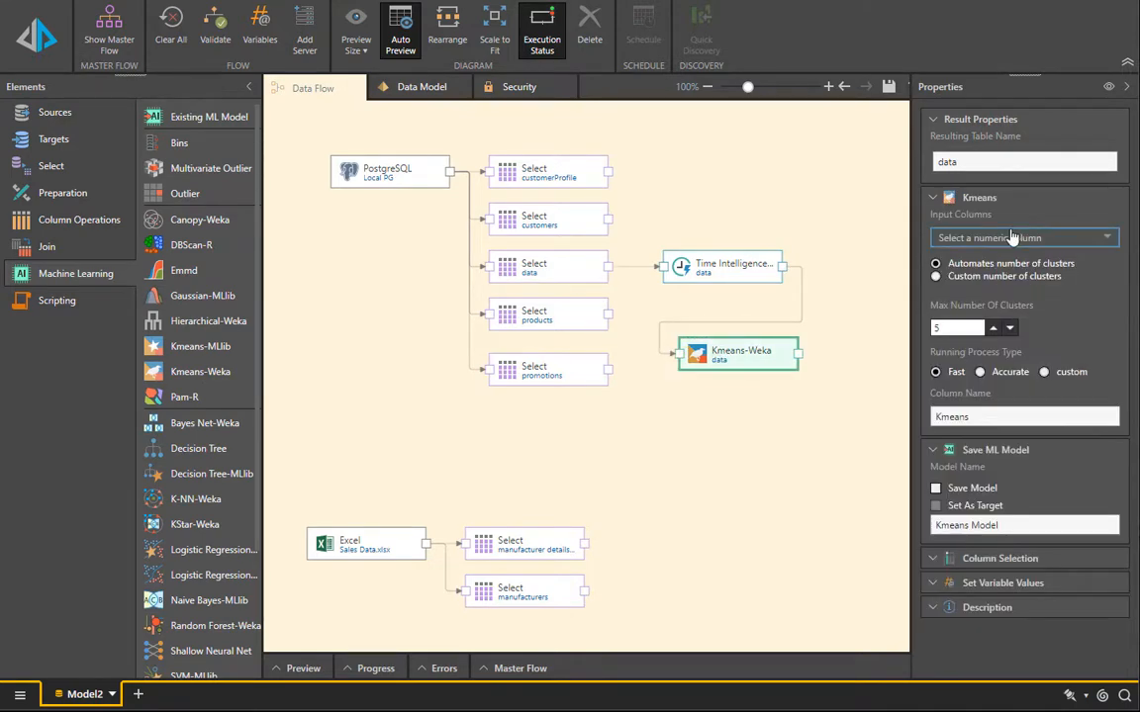
Step: Configure the Kmeans node with input columns Quantity, Price and net profit, and a custom number of 5 clusters
left_click(1012, 237)
scroll(1009, 354, "down", 5)
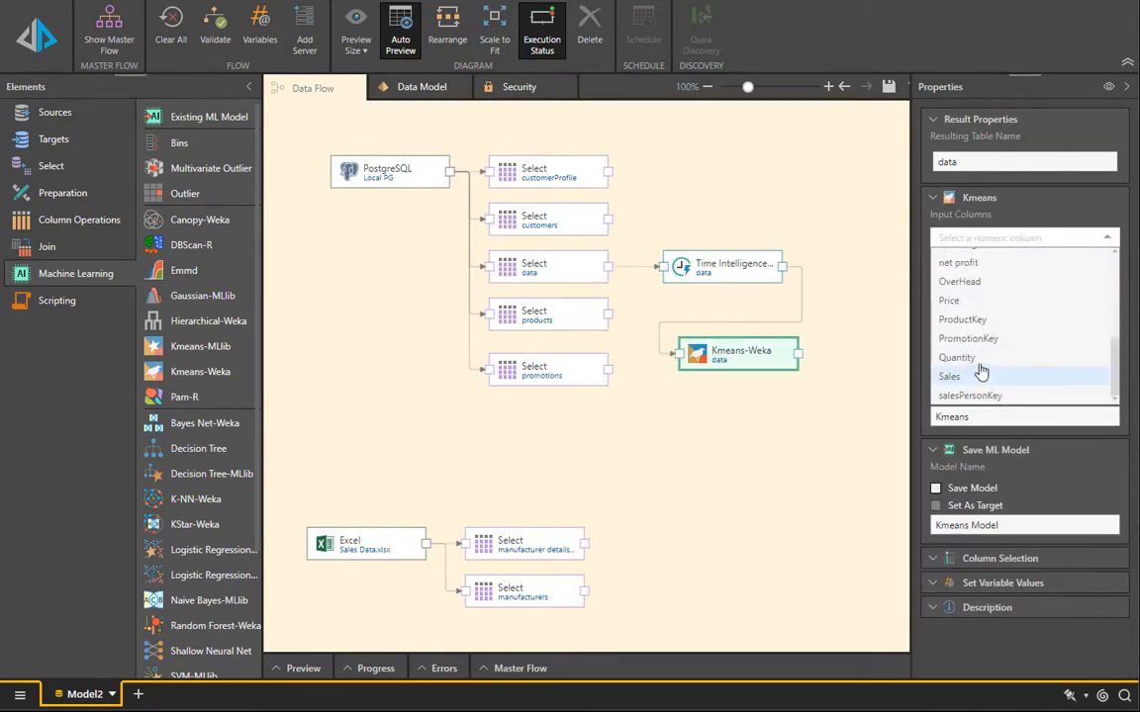
left_click(979, 358)
left_click(979, 321)
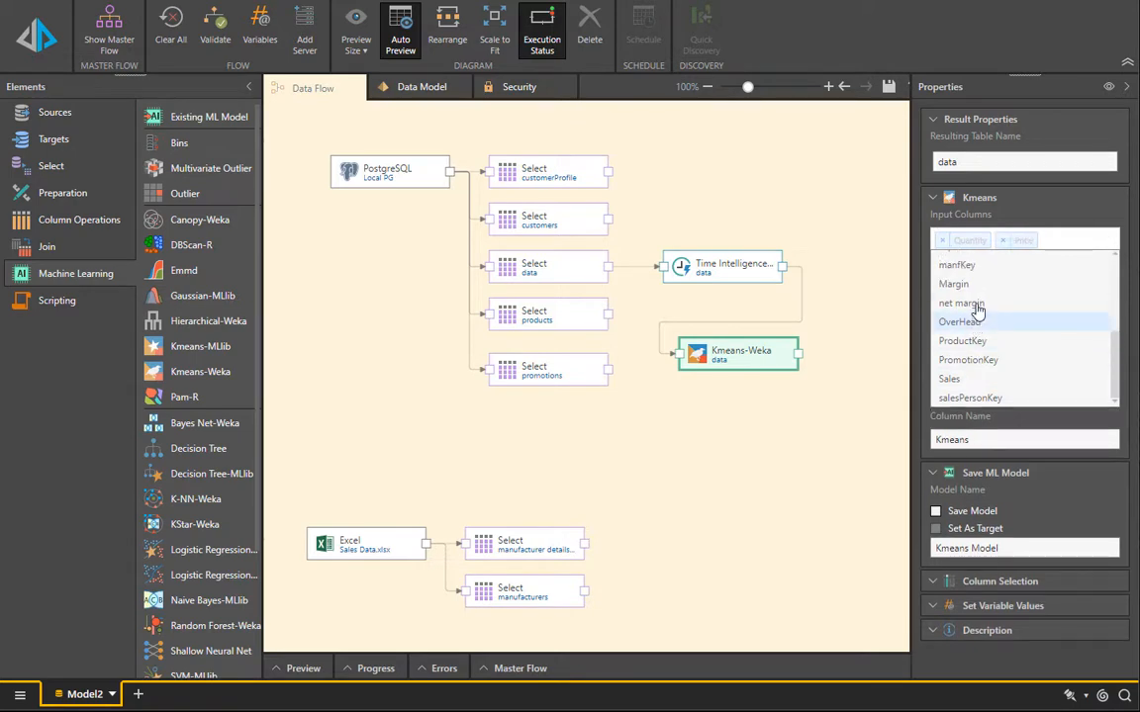
left_click(977, 310)
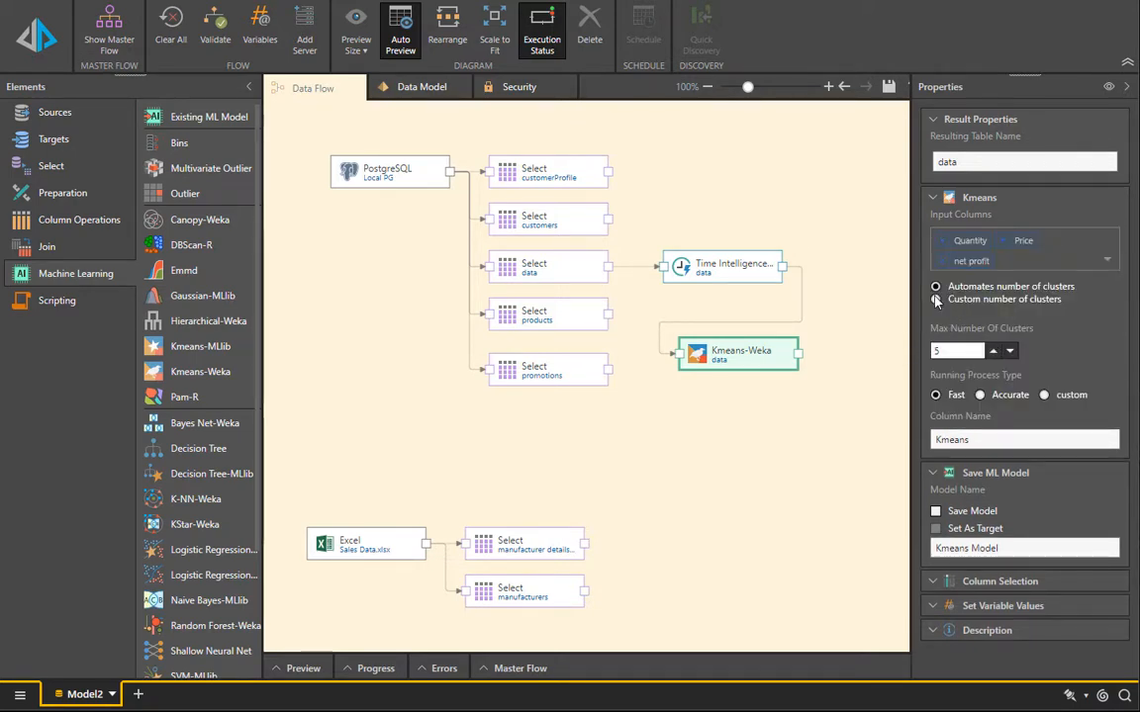
left_click(936, 299)
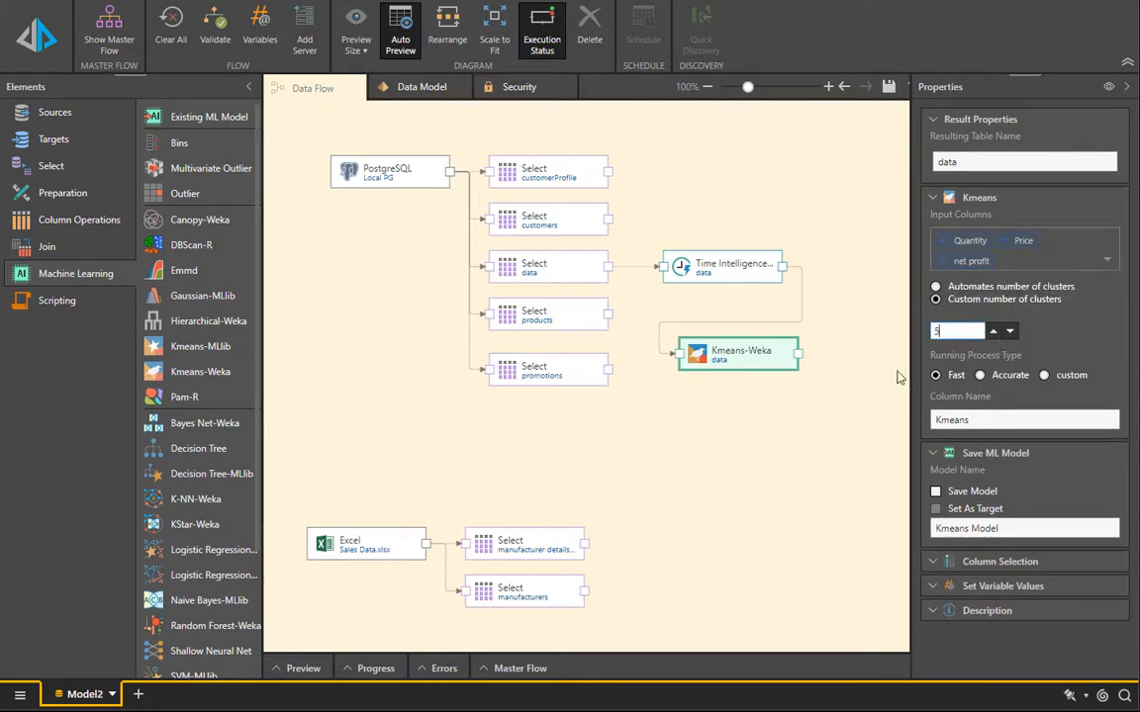
Step: Add a SQL Server target with a new database named SSAS demo and connect all open nodes to it
left_click(69, 146)
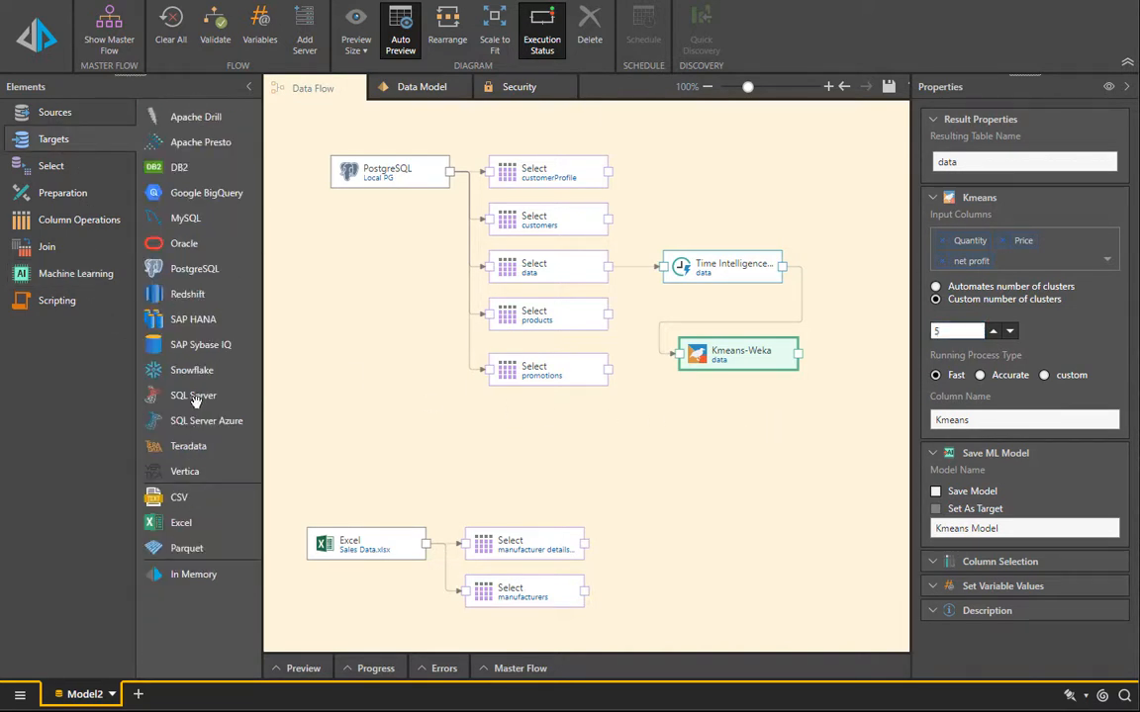
left_click_drag(221, 397, 732, 455)
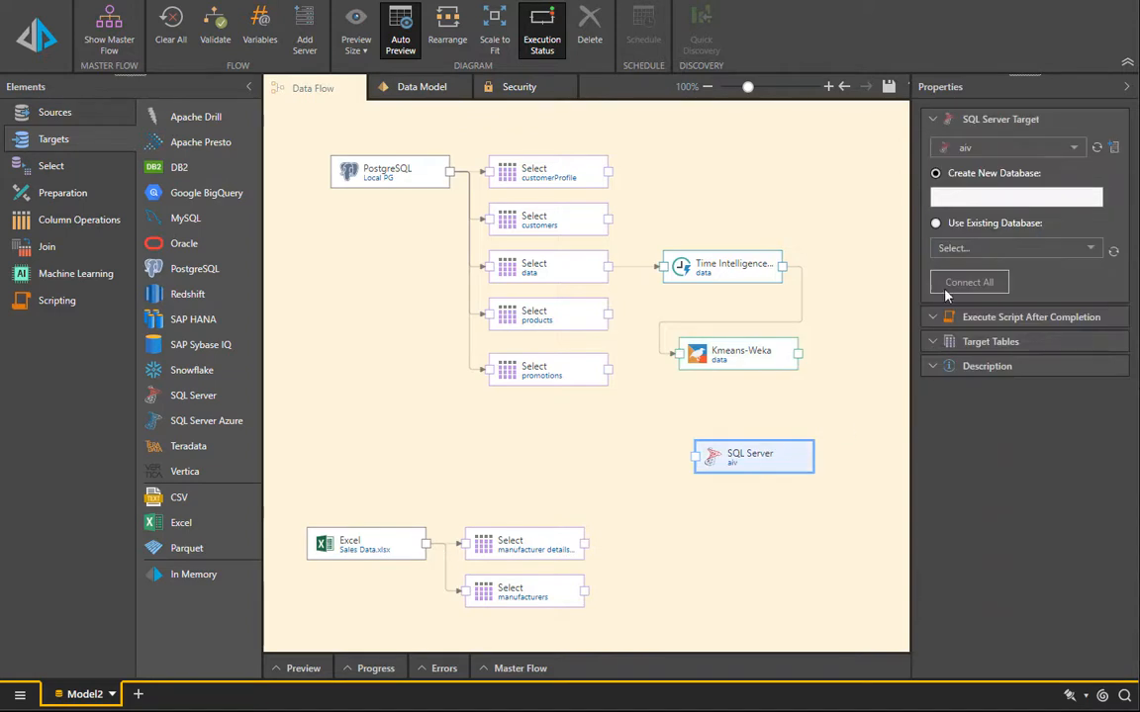
left_click(972, 195)
type("SSAS demo")
left_click(993, 287)
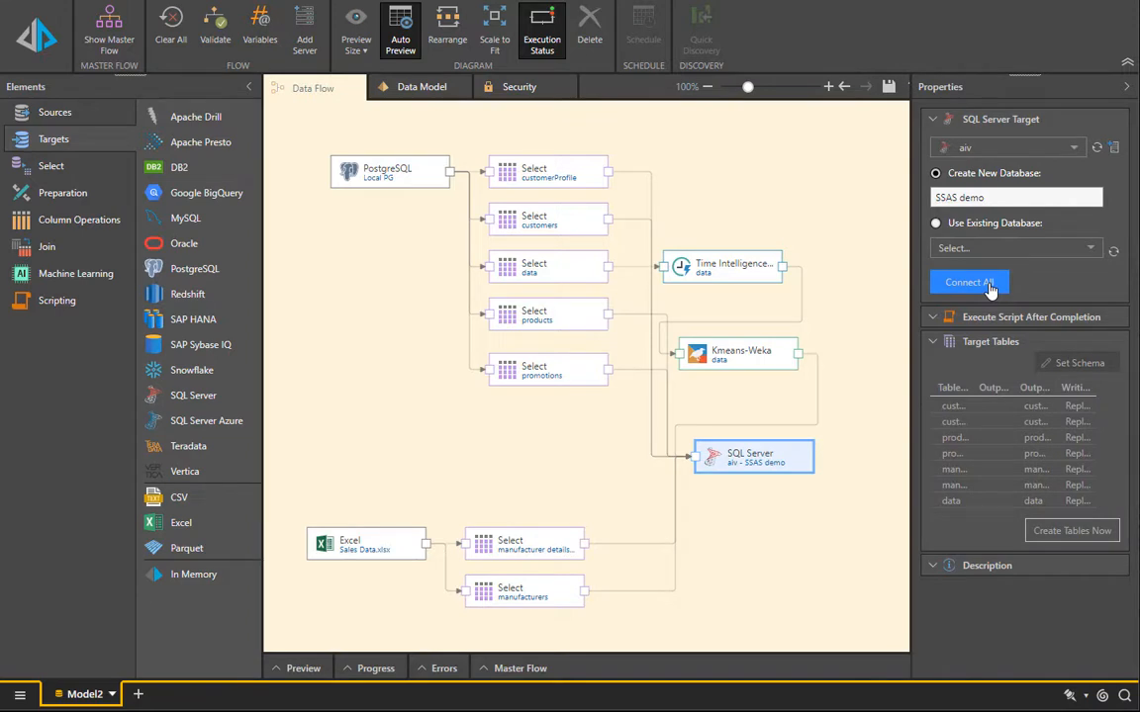
Step: Enable the MS Tabular Model option in the data model configuration and check the available tabular servers, keeping the default one
left_click(436, 91)
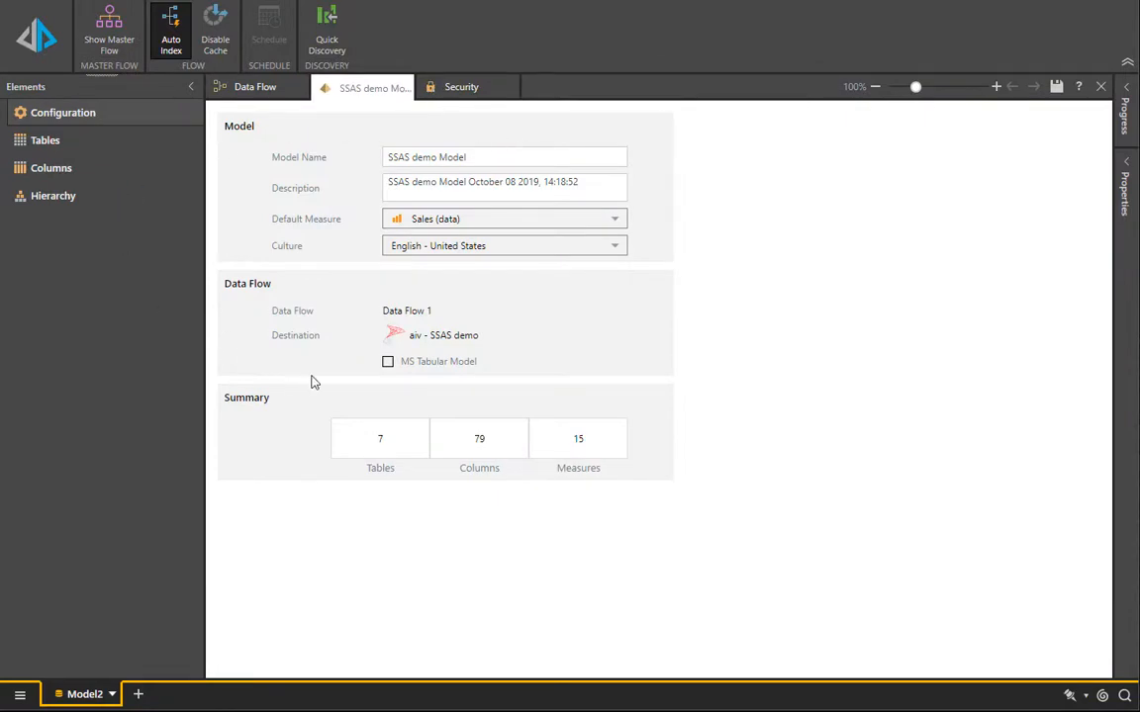
left_click(388, 362)
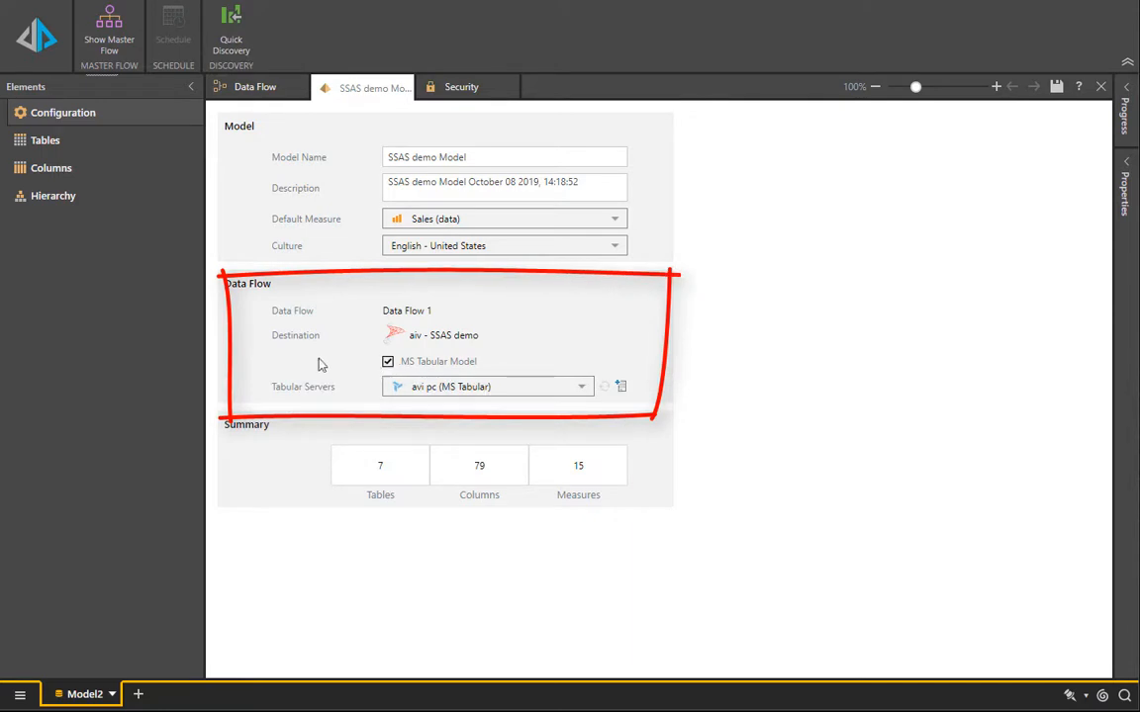
left_click(489, 391)
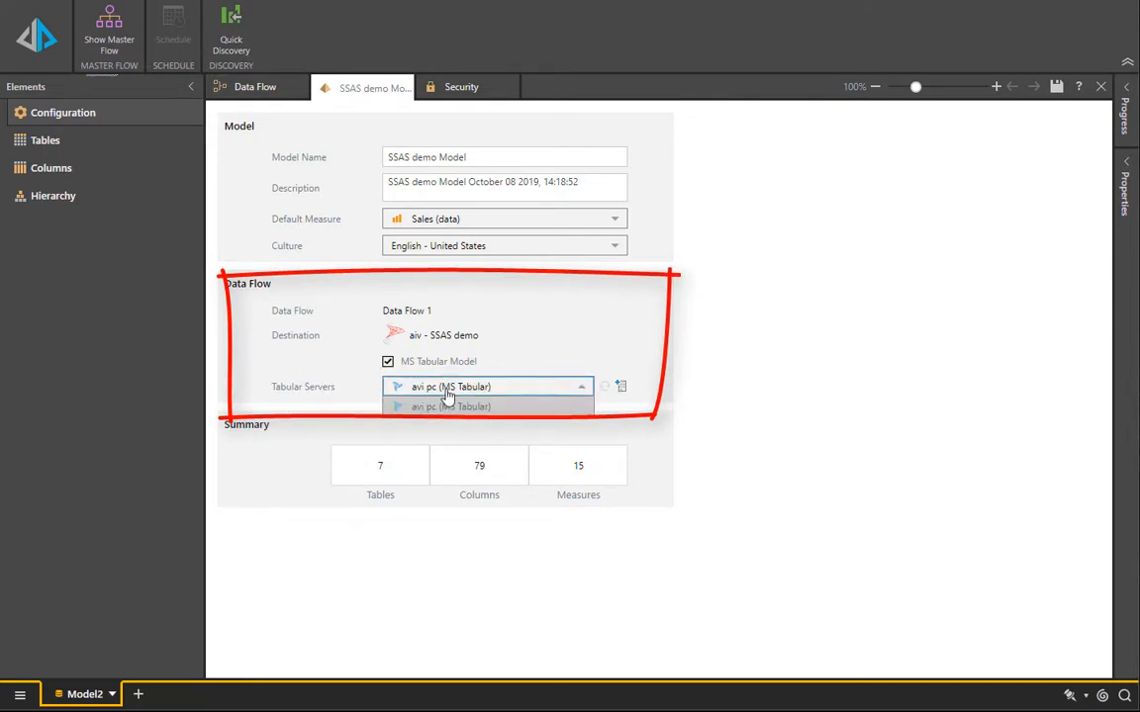
left_click(612, 349)
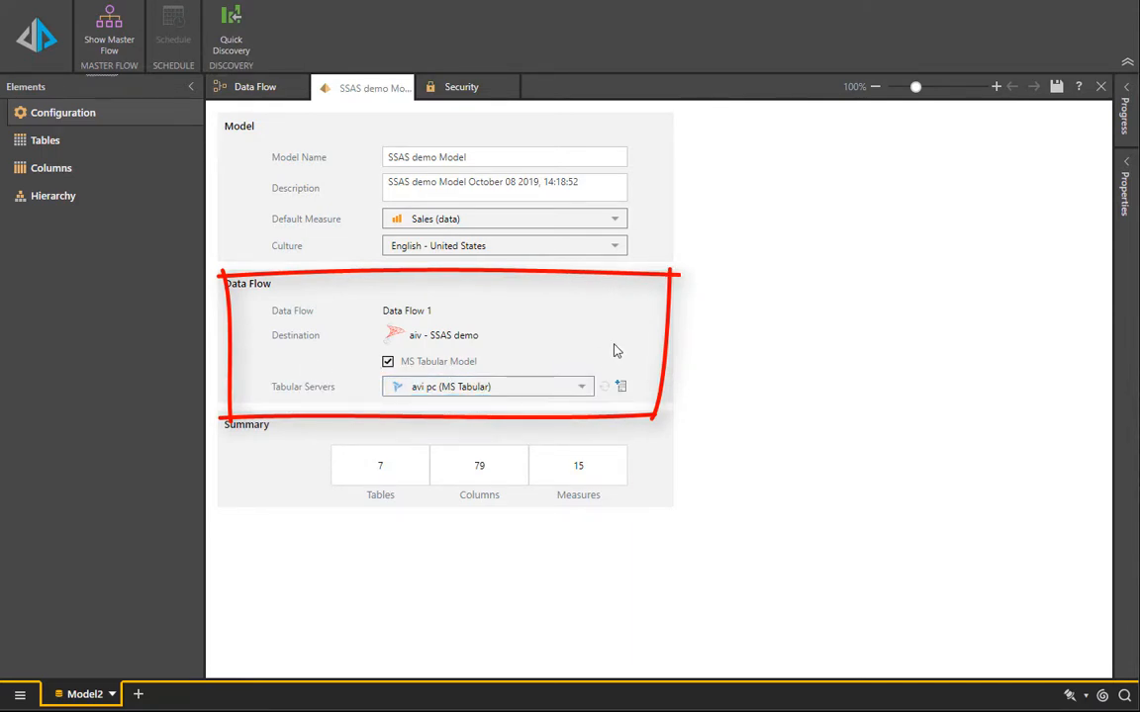
Step: Open the model's table diagram at 80% zoom and stretch the data table taller to show more columns
left_click(40, 139)
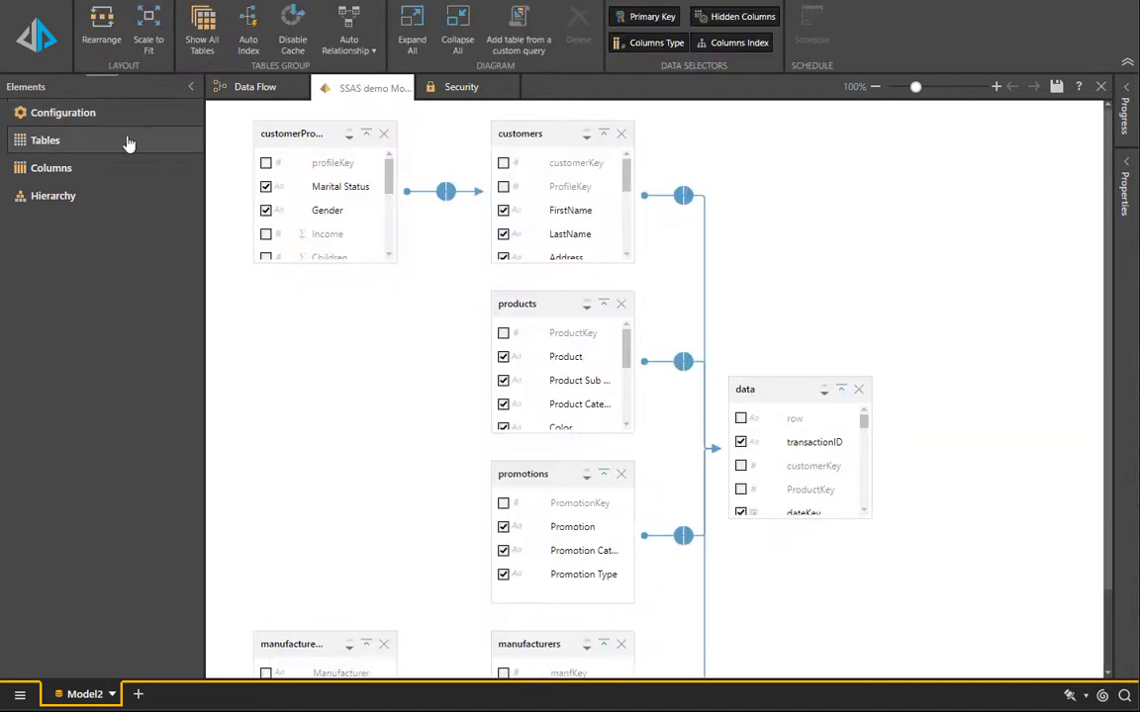
scroll(425, 366, "down", 2)
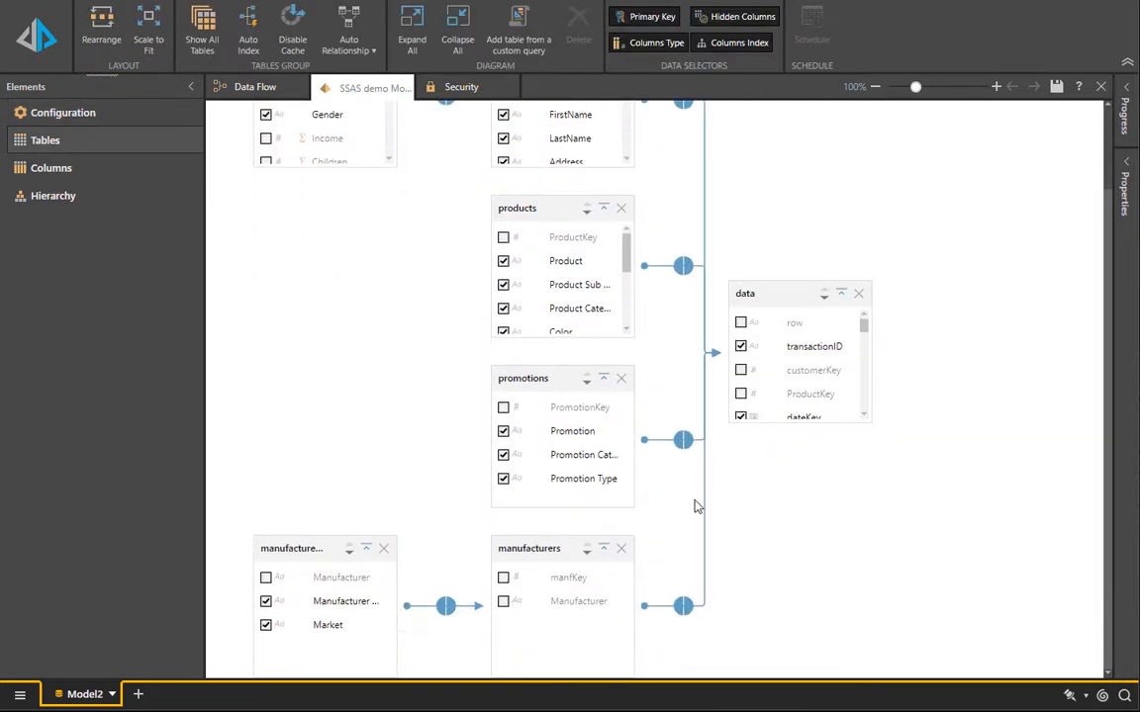
left_click(781, 294)
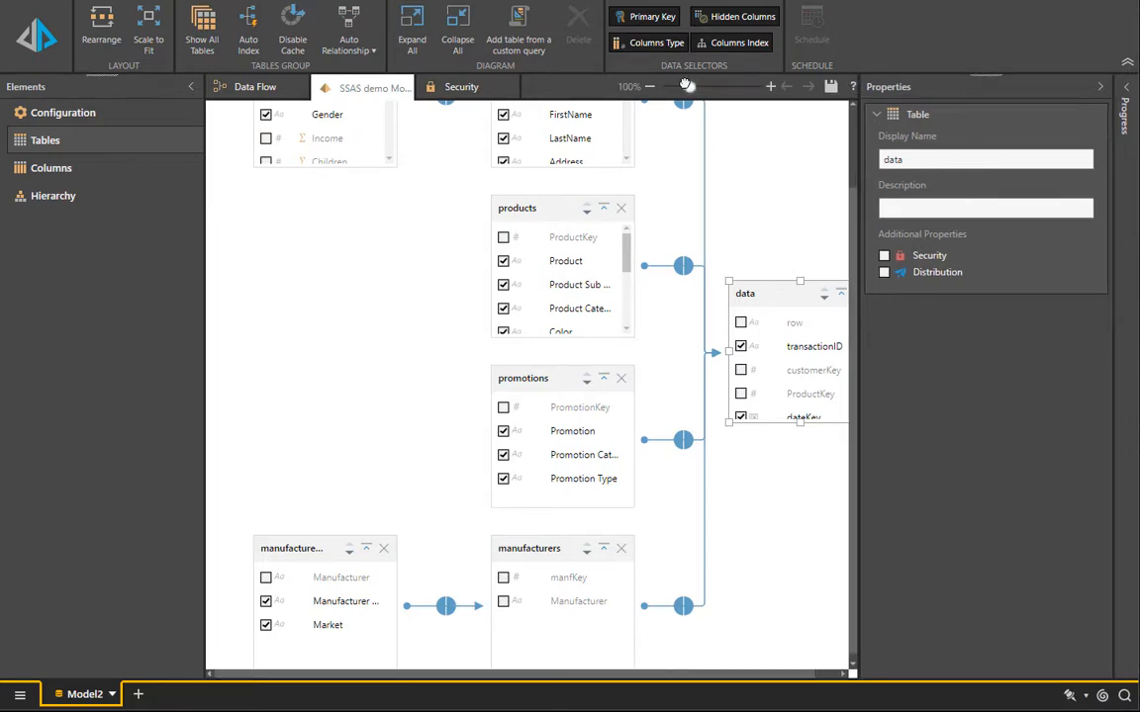
left_click_drag(686, 86, 683, 86)
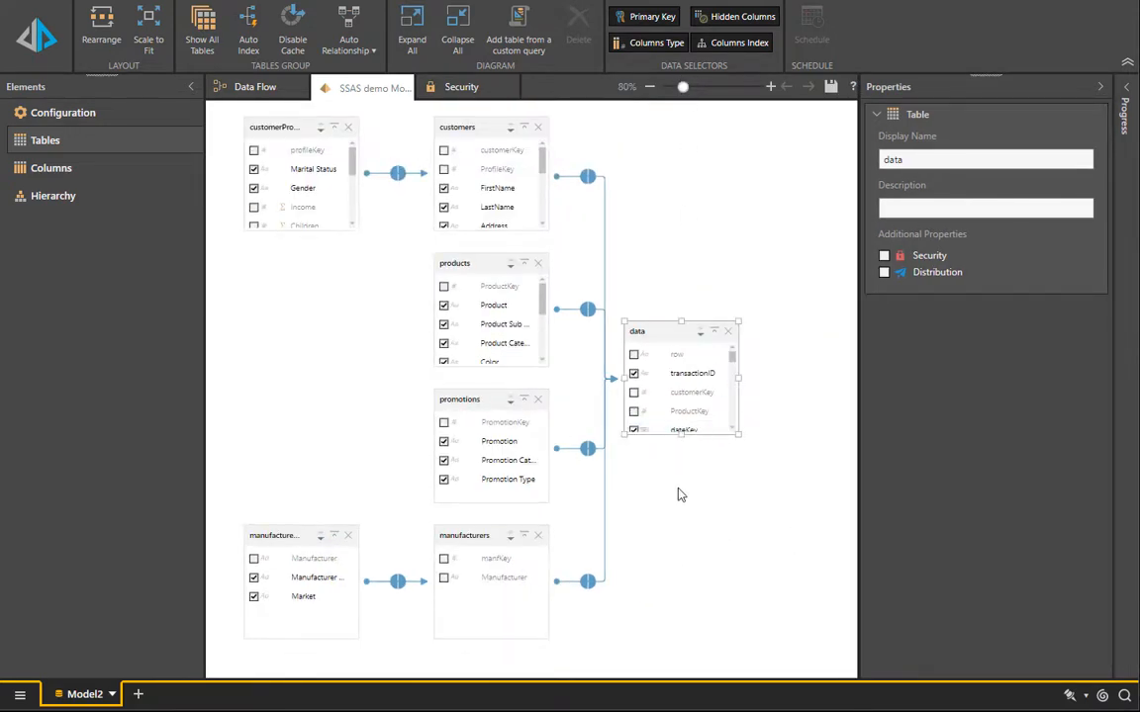
left_click_drag(682, 432, 687, 628)
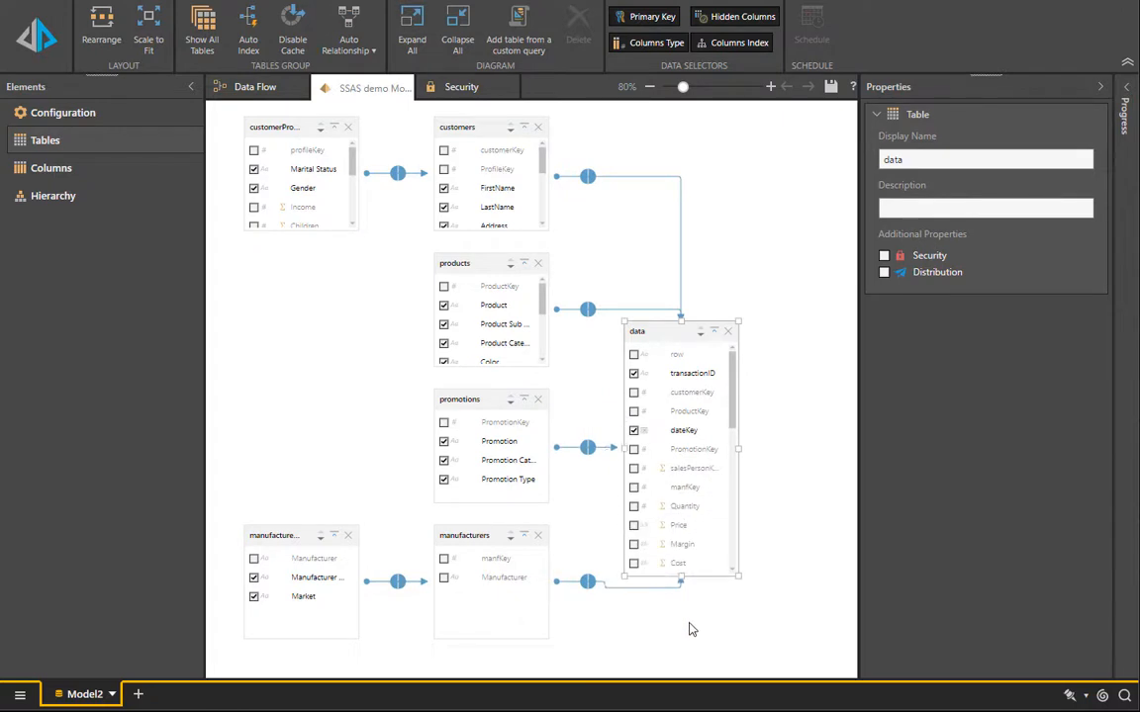
Step: Set the aggregation of the Margin measure in the data table to Average
scroll(692, 554, "down", 1)
left_click(660, 481)
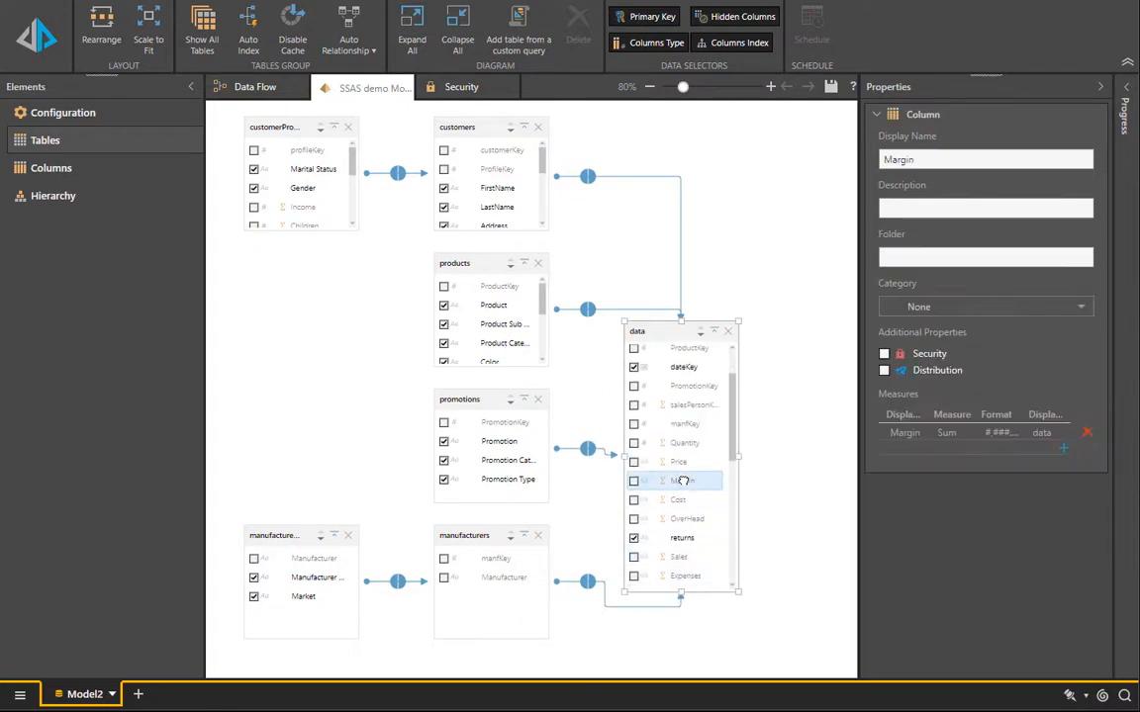
double_click(880, 433)
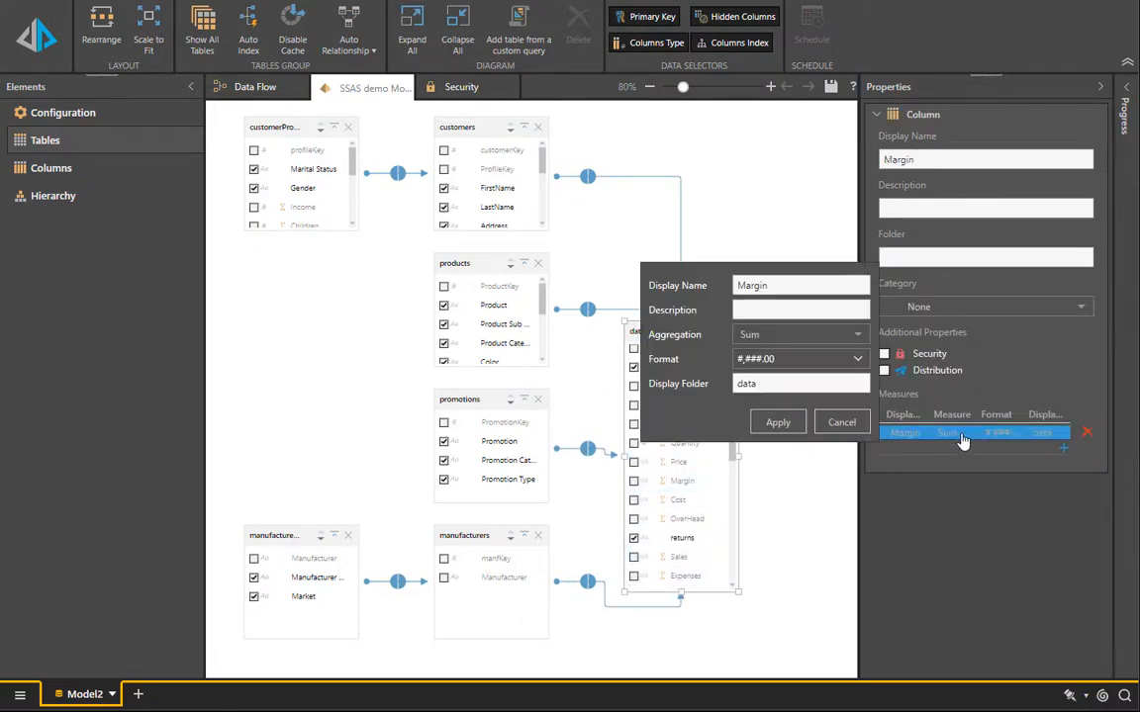
left_click(840, 337)
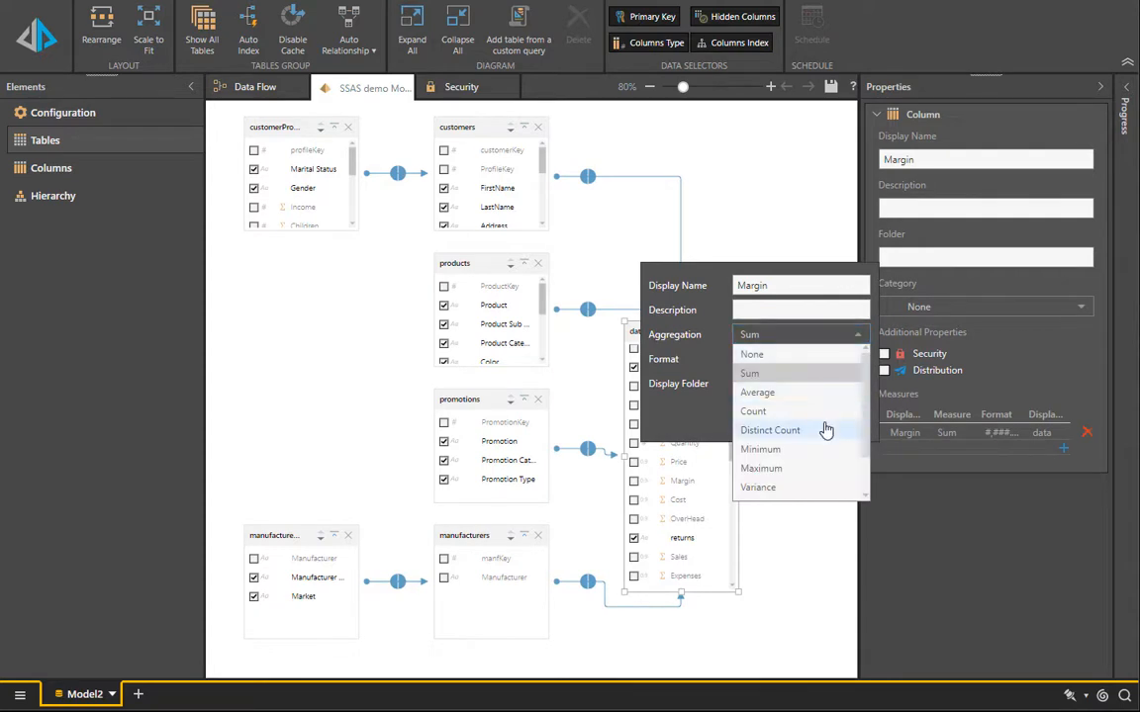
left_click(787, 391)
left_click(780, 427)
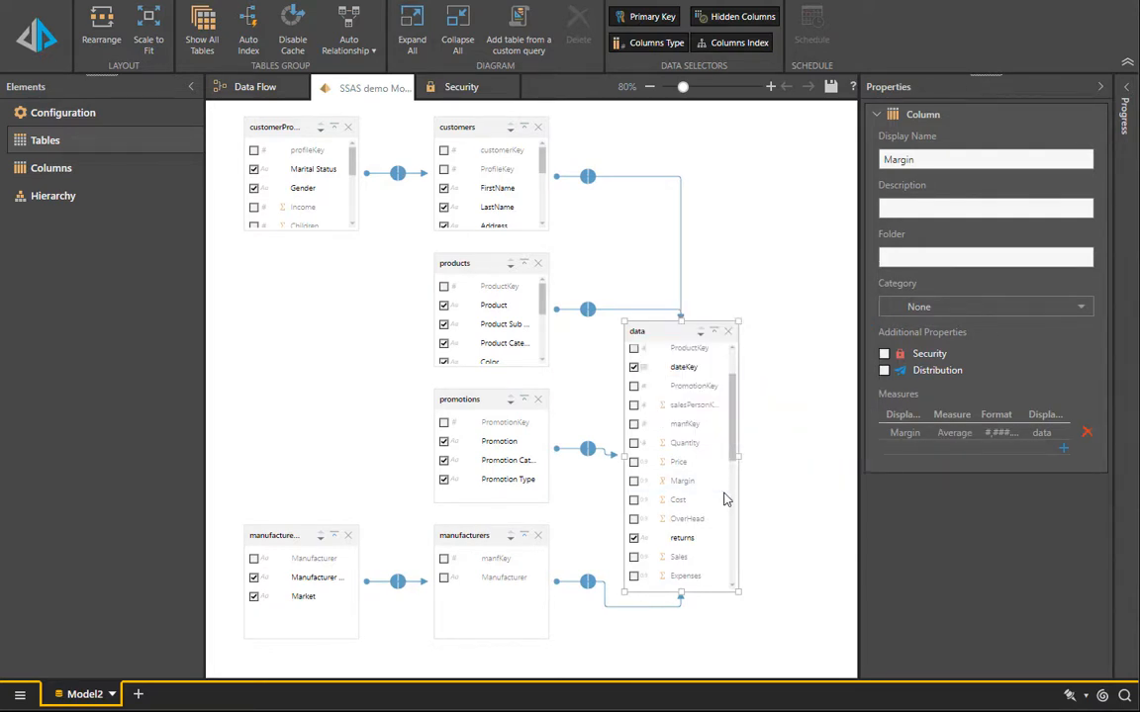
Step: Set the format of the data table's Margin measure to 0.00%
right_click(685, 483)
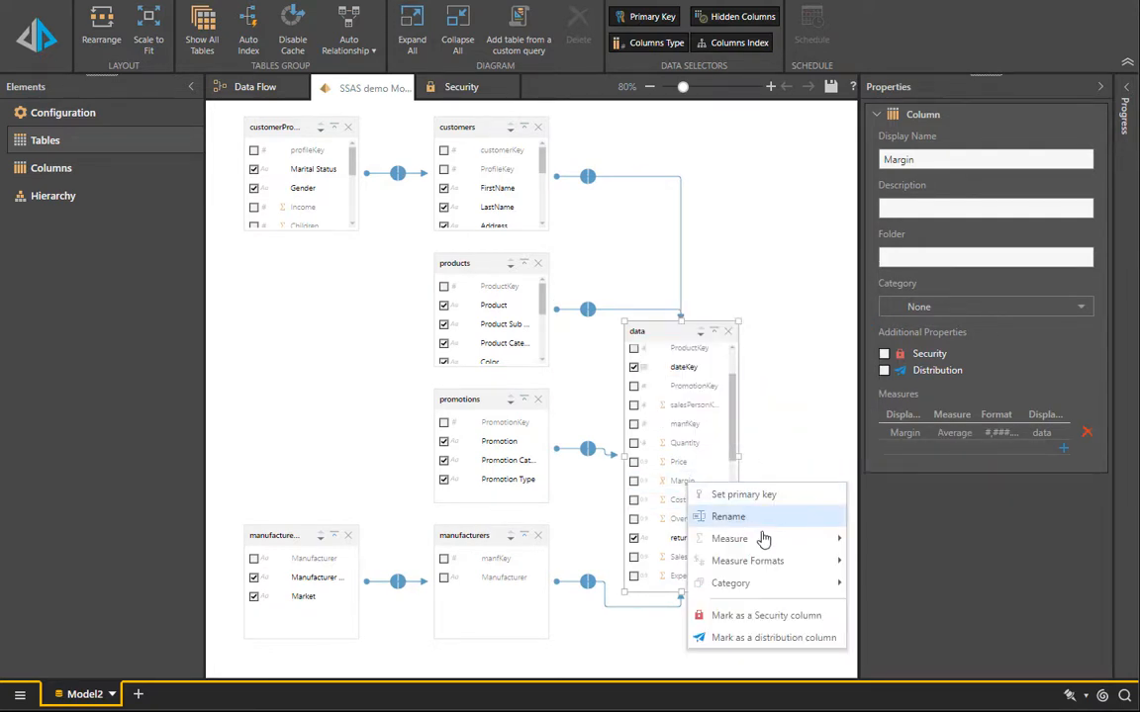
mouse_move(791, 561)
left_click(882, 522)
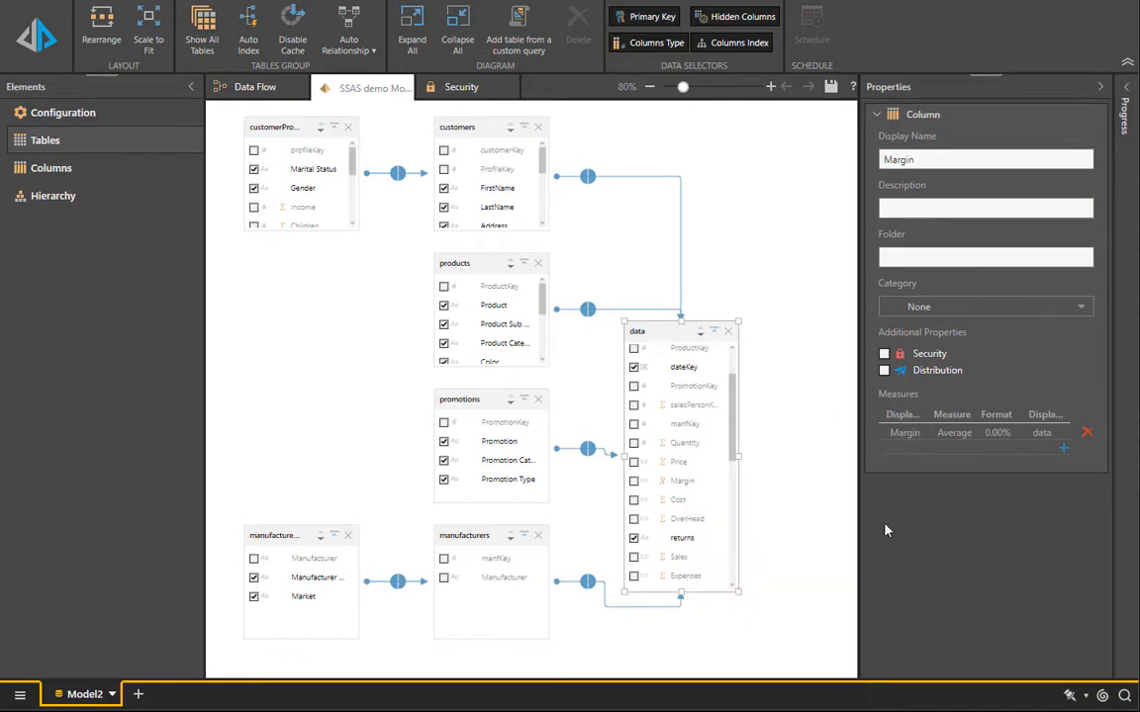
Step: Set the data table's Cost measure to Average with the $#,#.00 format
right_click(688, 499)
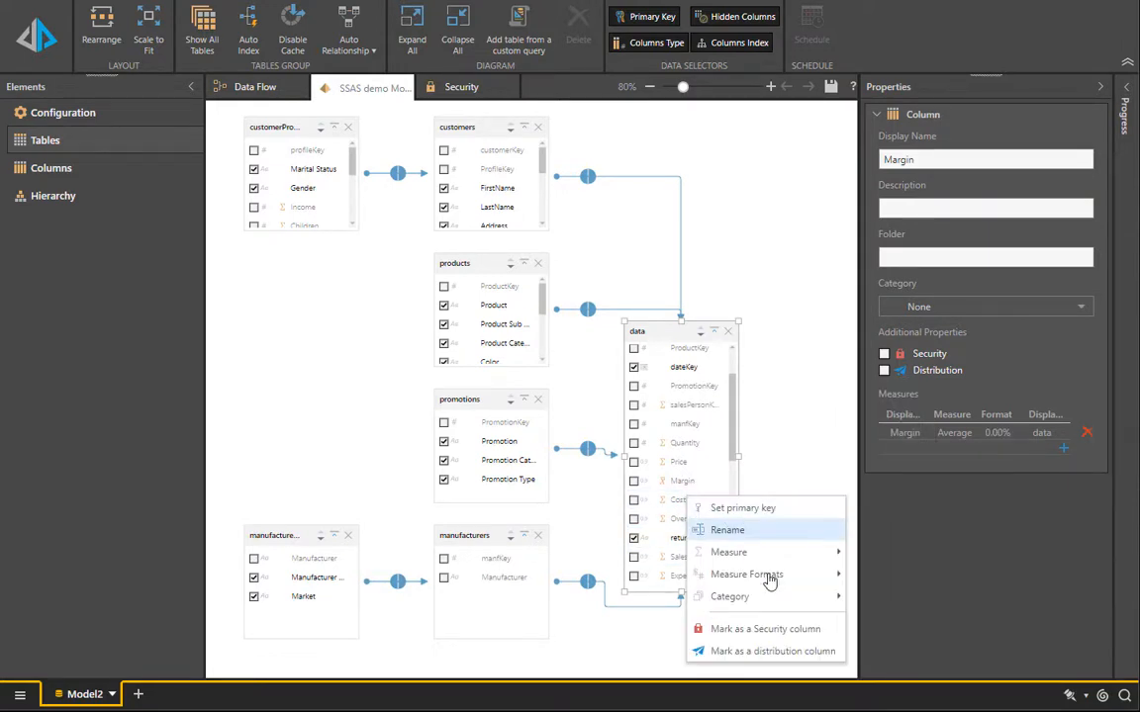
mouse_move(792, 561)
left_click(883, 521)
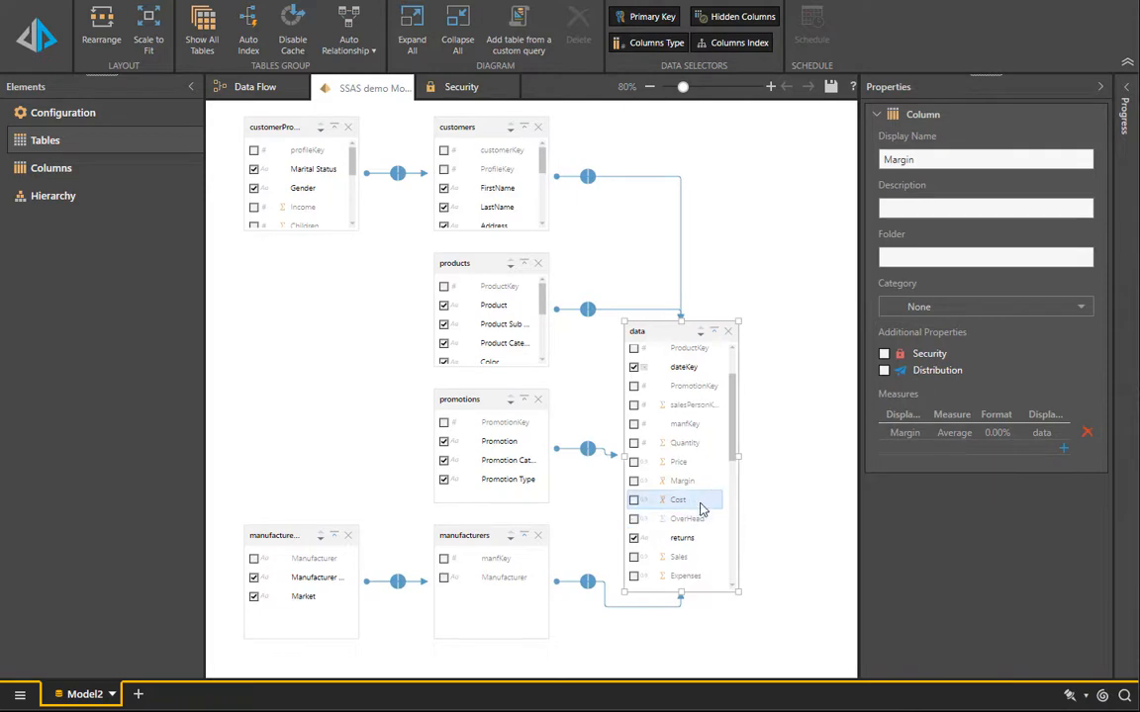
right_click(699, 502)
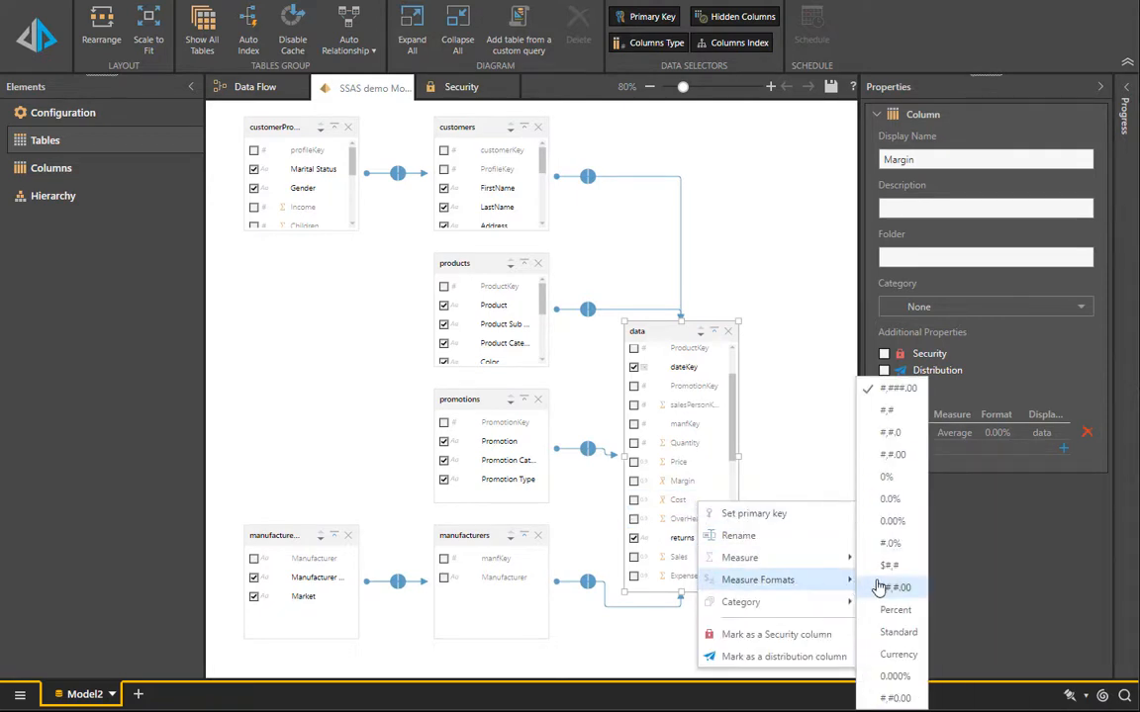
left_click(894, 589)
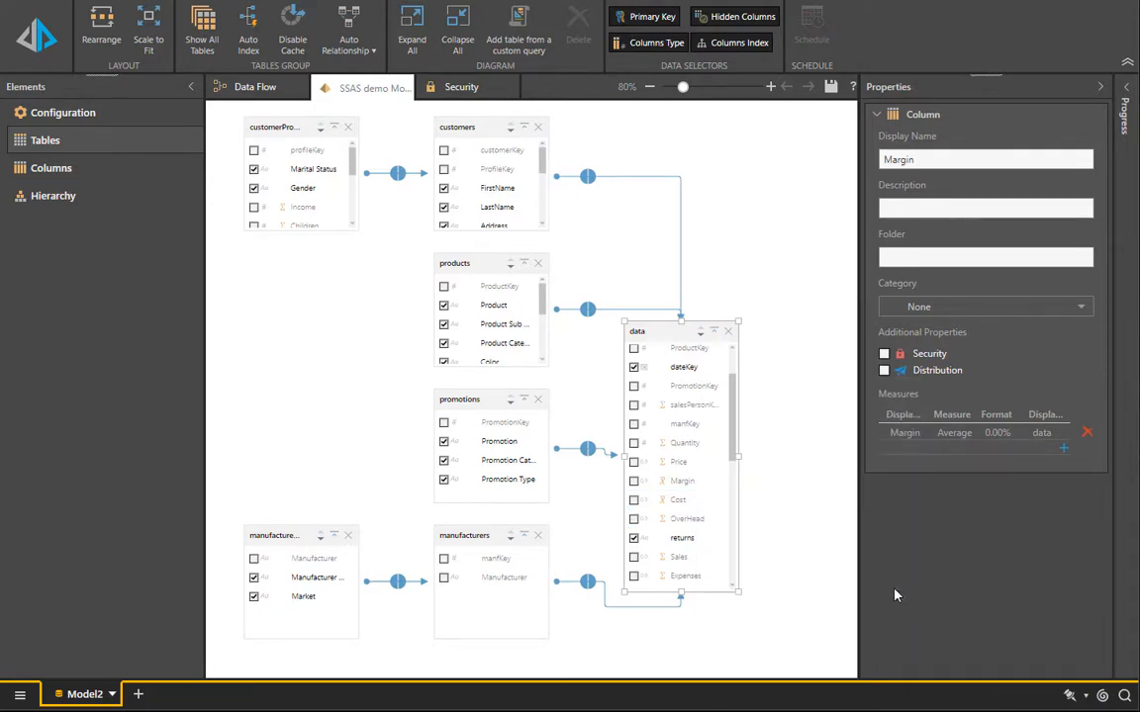
Step: Remove the measure from the data table's salesPersonKey column and include the Manufacturer column of the manufacturers table
left_click(685, 406)
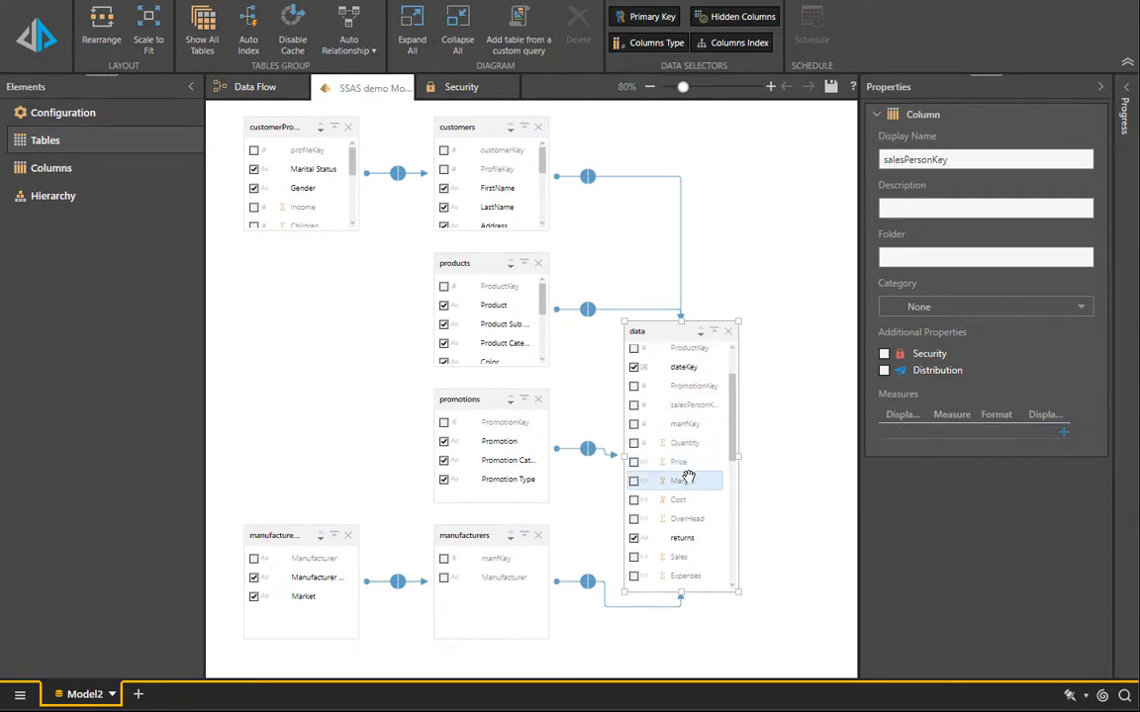
scroll(688, 478, "up", 1)
Step: Check which join types are available for the relationship between the customers and data tables
left_click(587, 176)
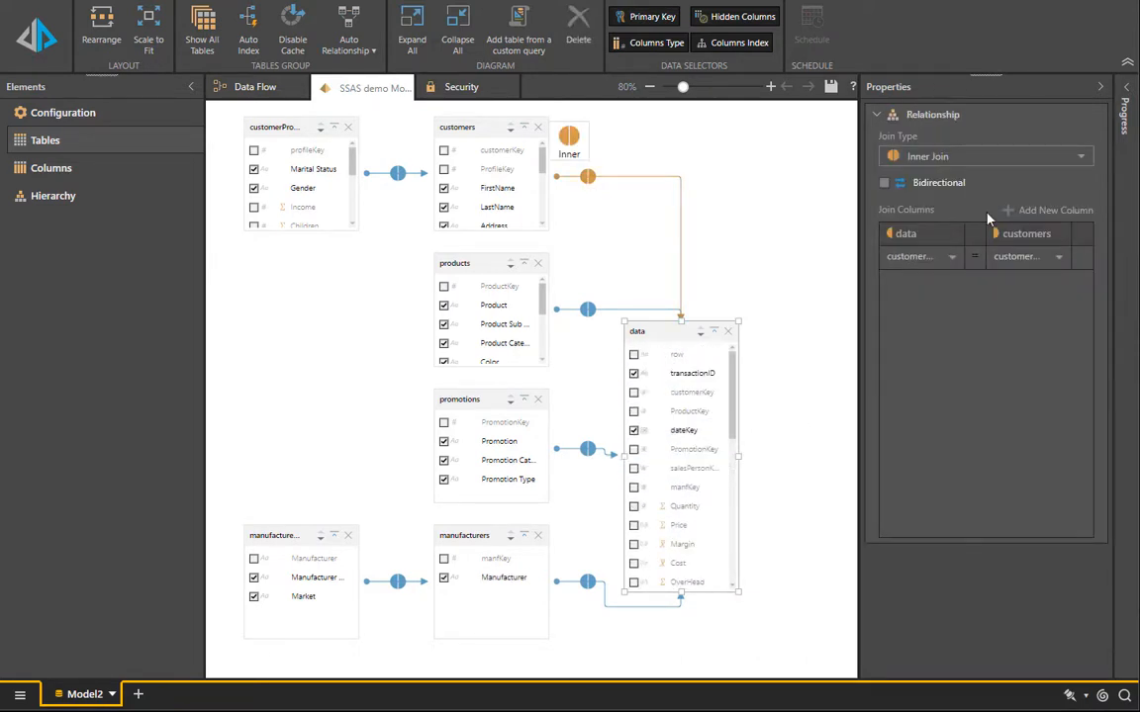
left_click(927, 158)
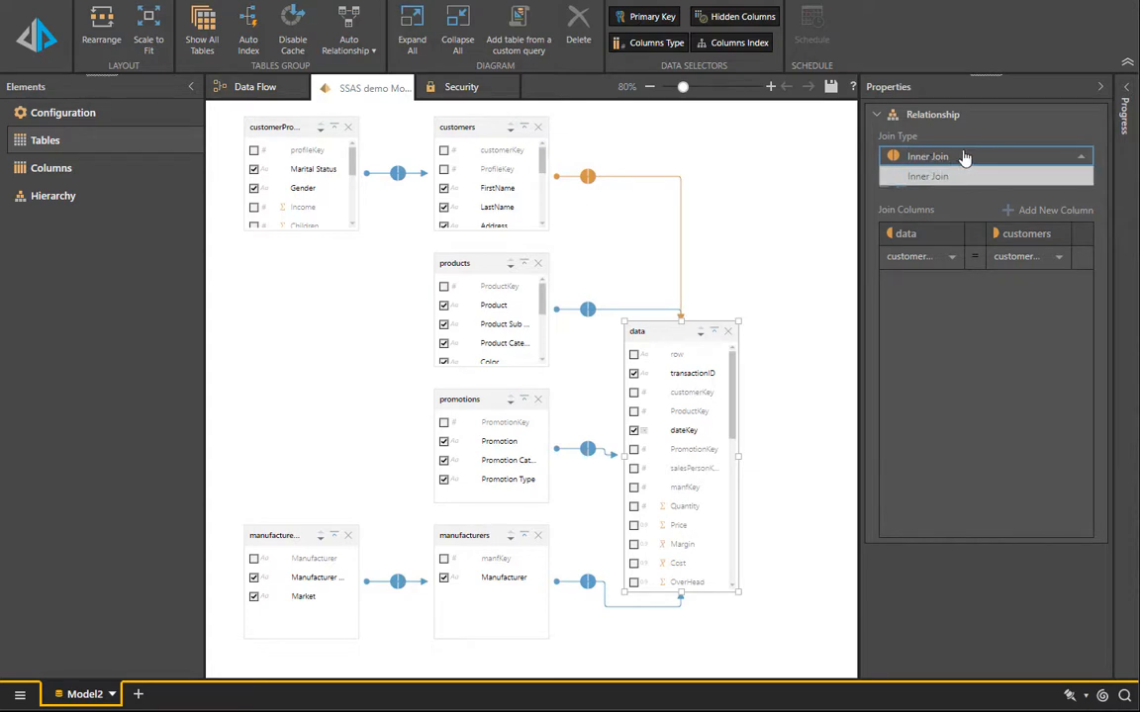
left_click(757, 190)
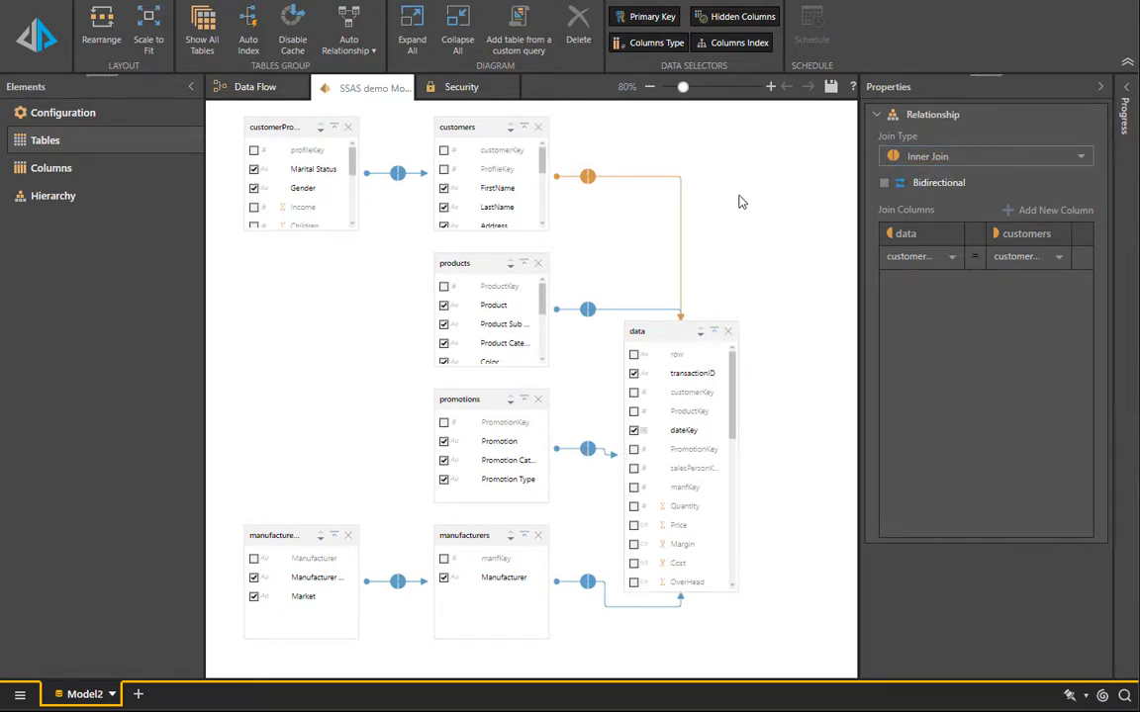
Step: Add a products hierarchy with the levels Product Category, Product Sub Category and Product, using a type other than Drill path
left_click(77, 195)
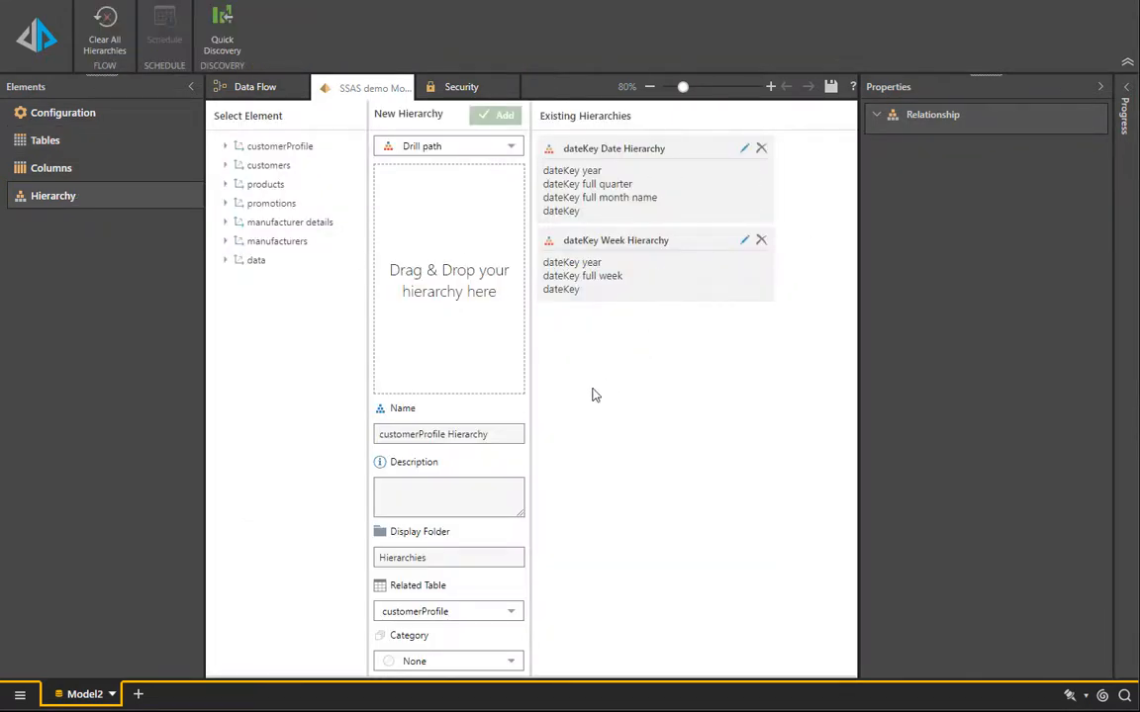
left_click(289, 185)
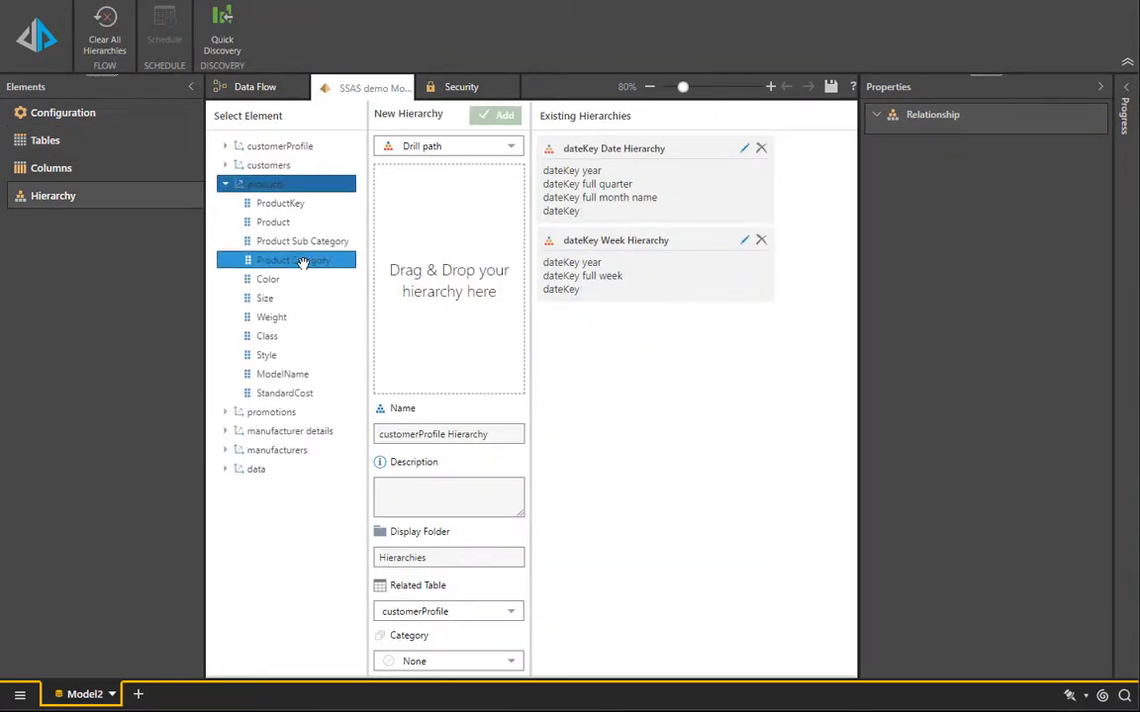
left_click_drag(301, 262, 445, 198)
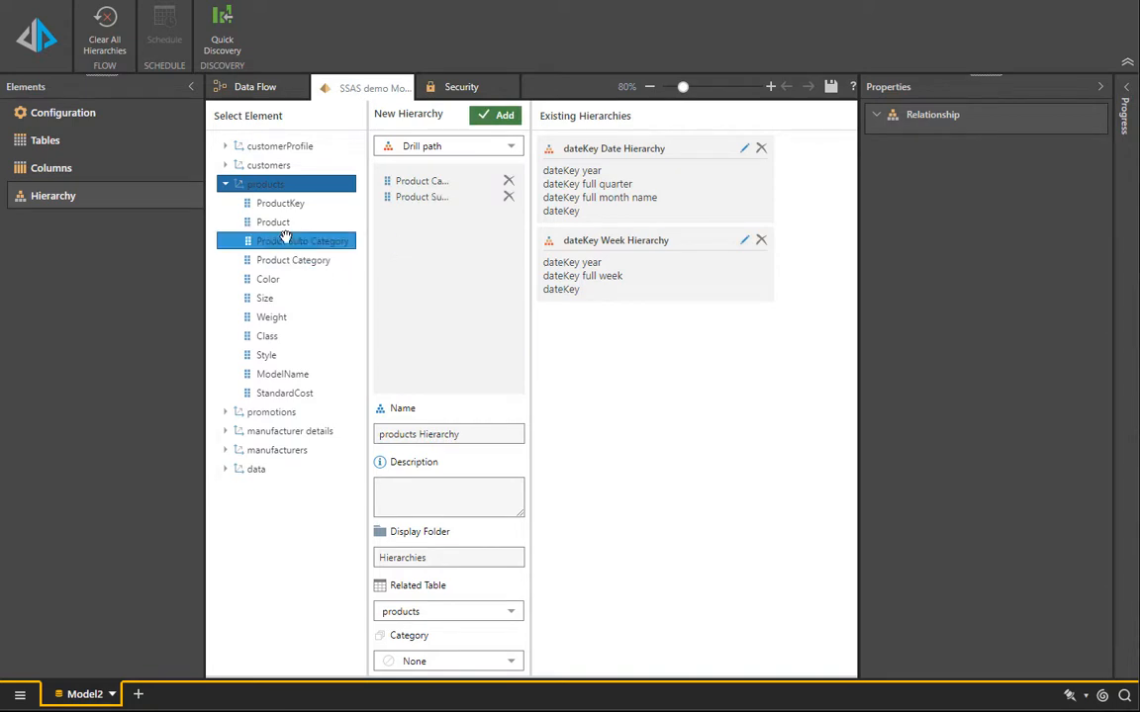
left_click_drag(286, 223, 400, 244)
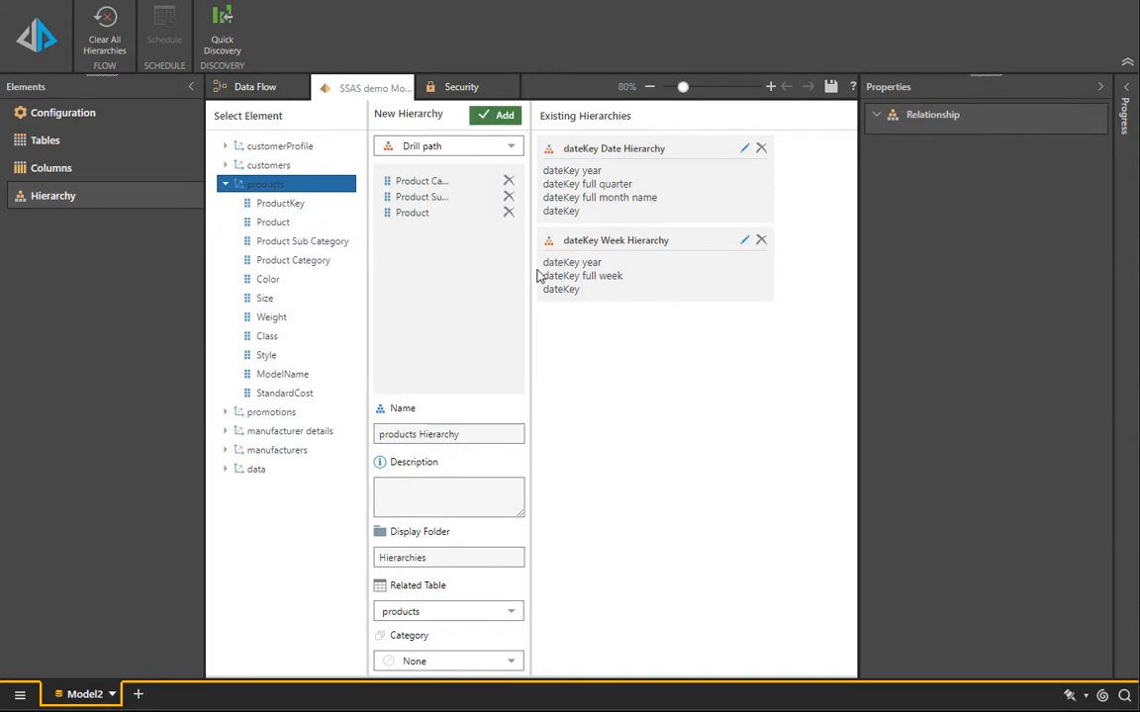
left_click(504, 148)
left_click(485, 188)
left_click(502, 116)
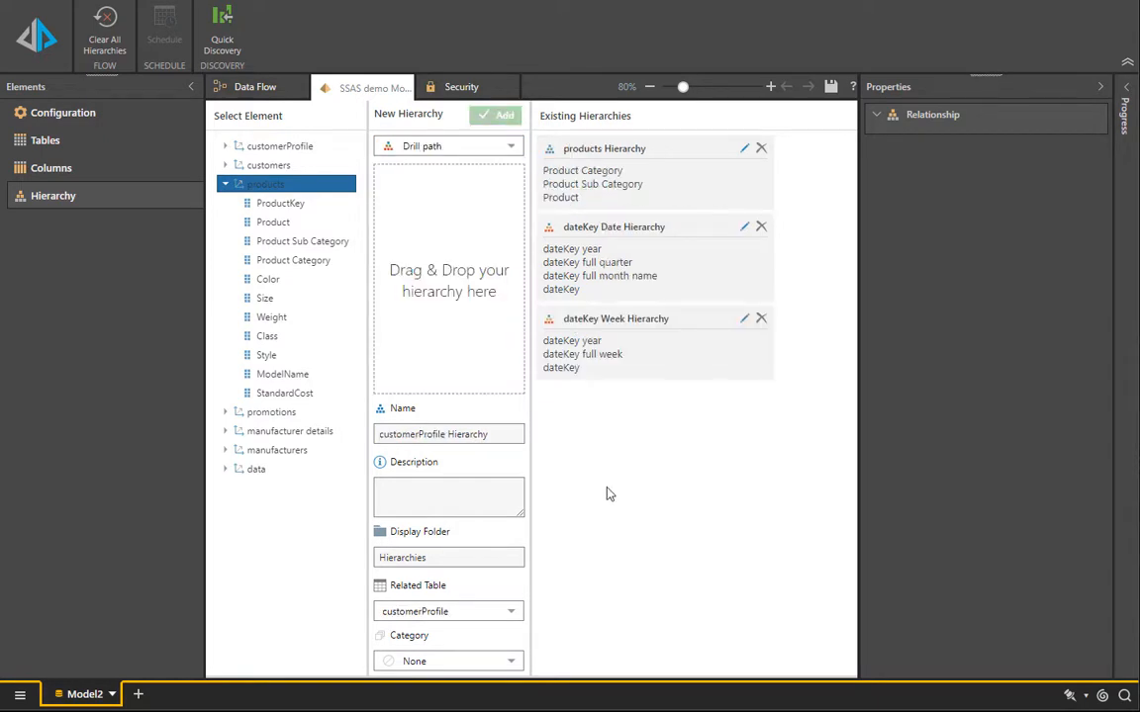
Step: Save the model as SSAS model demo and process the whole master flow with New Discovery as the reporting action
left_click(32, 49)
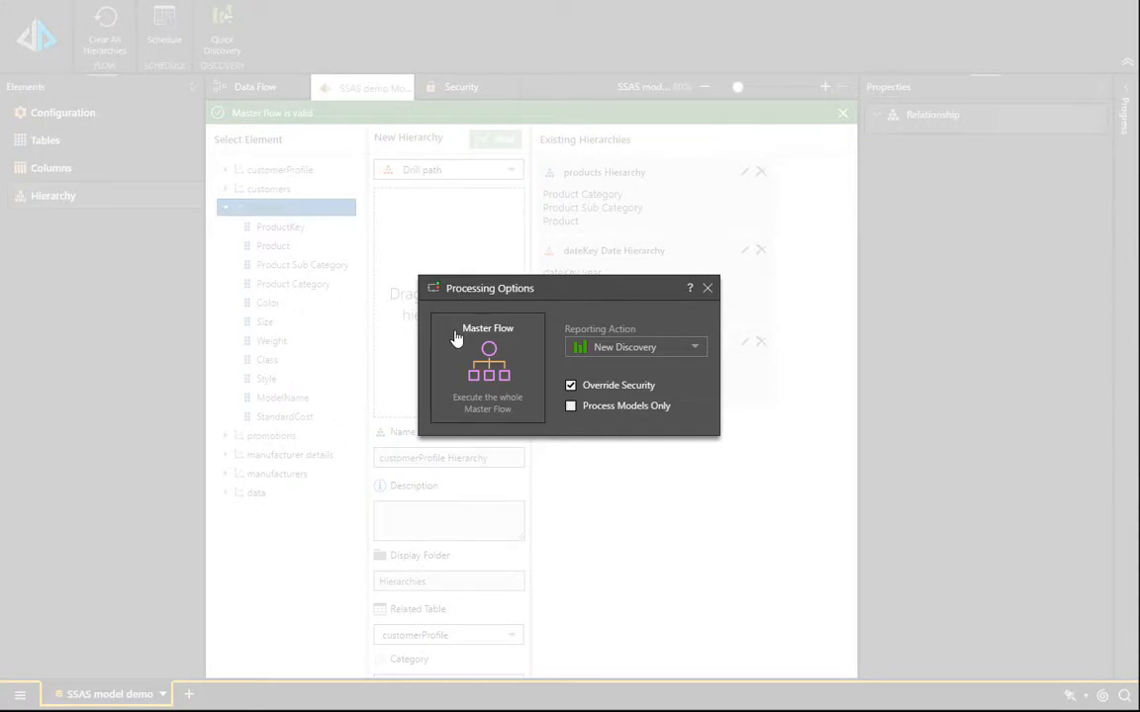
left_click(488, 363)
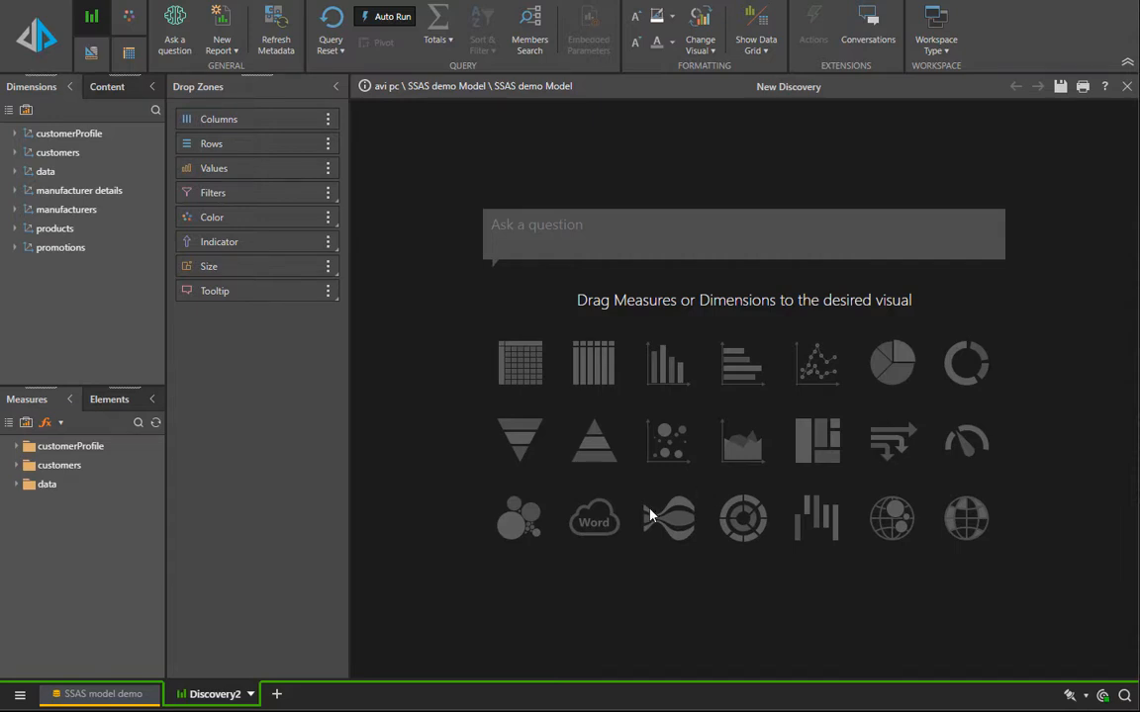
Step: Build a grid from the customerProfile dimensions with Commute Distance on rows and Gender on columns
double_click(80, 132)
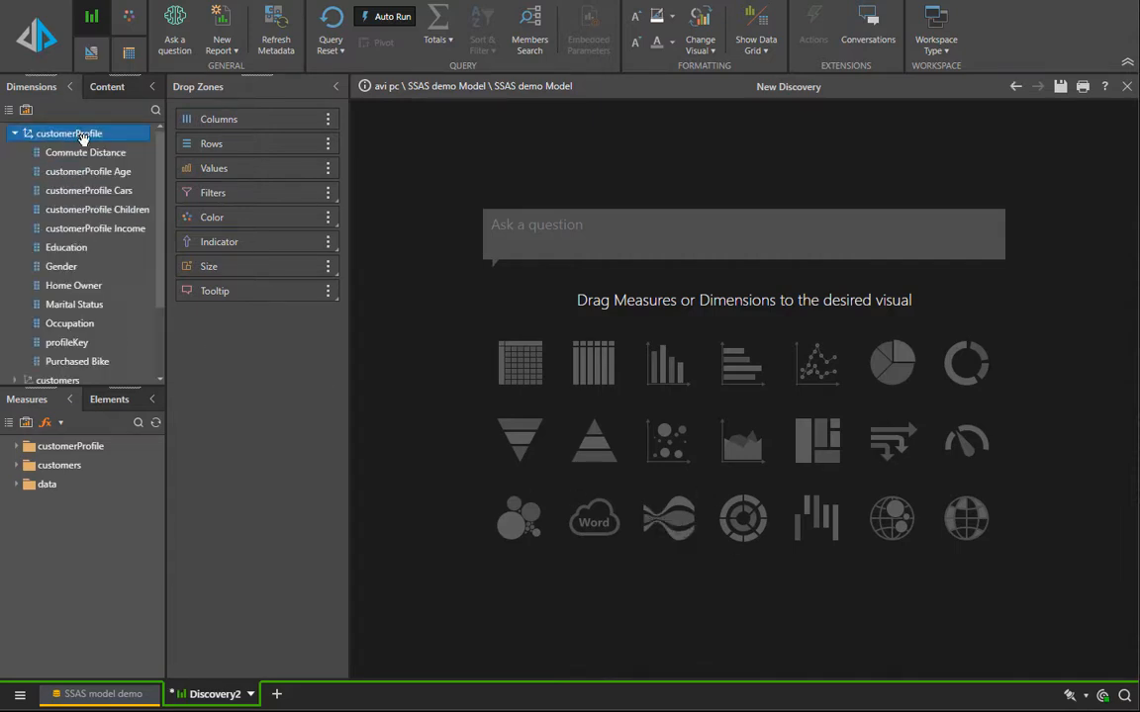
double_click(85, 153)
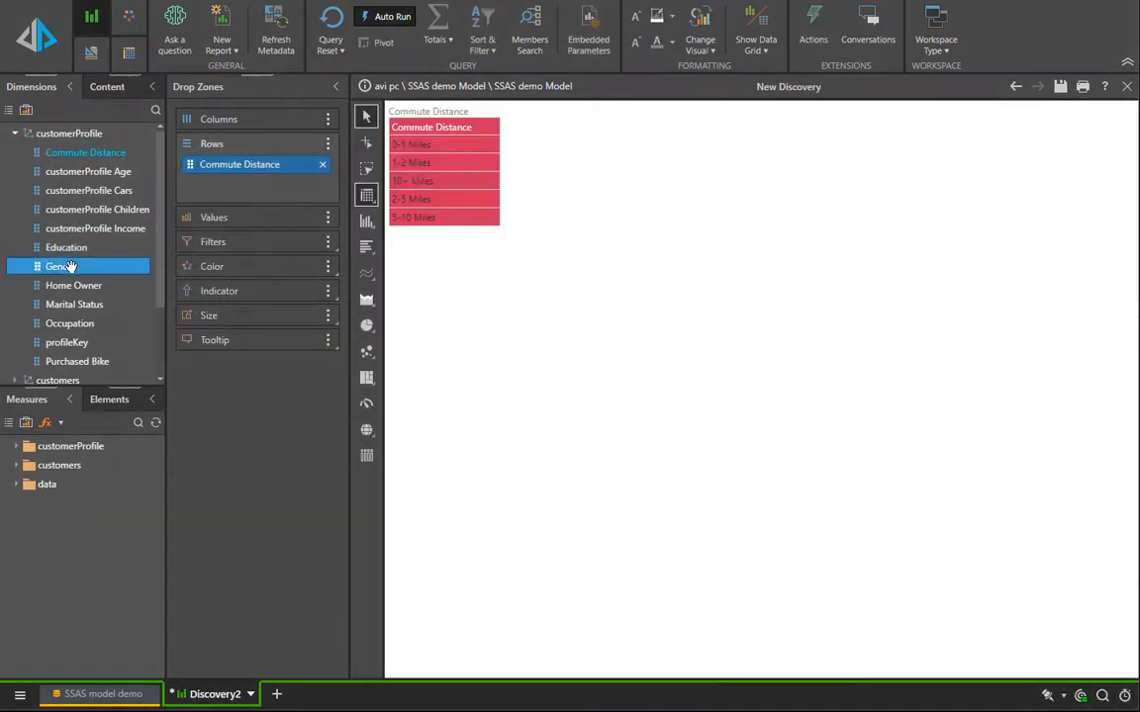
double_click(62, 266)
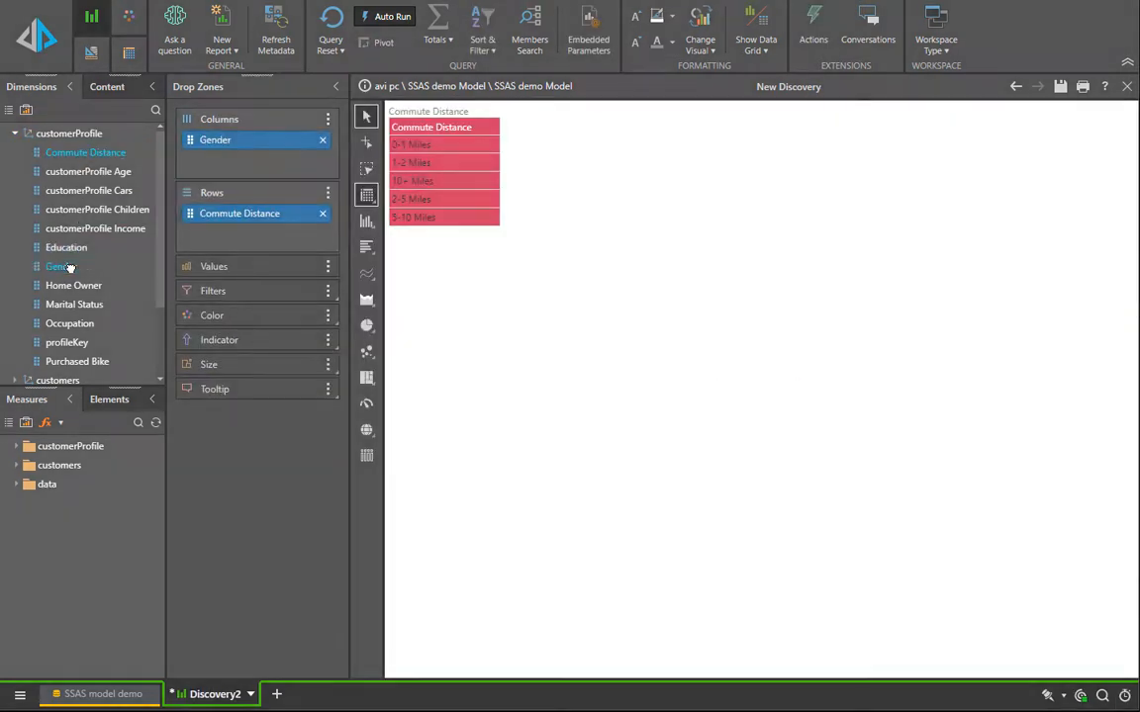
Step: Add the Sales, Margin and Cost measures from the data folder to the grid's values
double_click(45, 483)
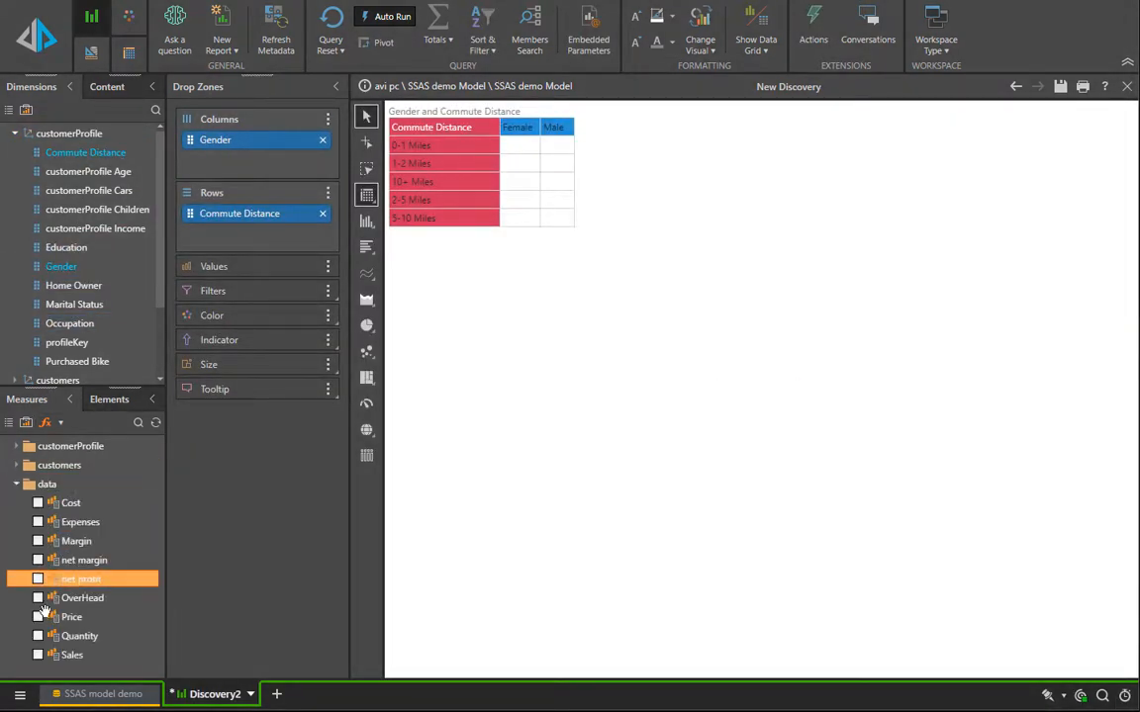
left_click(38, 655)
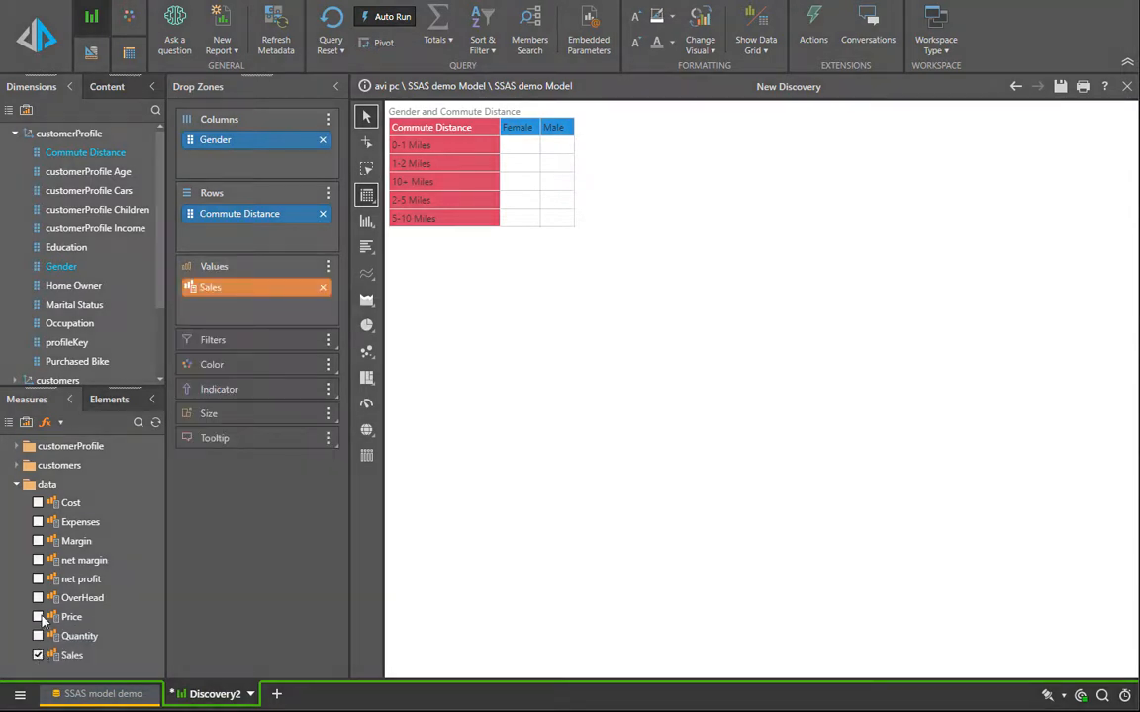
left_click(37, 542)
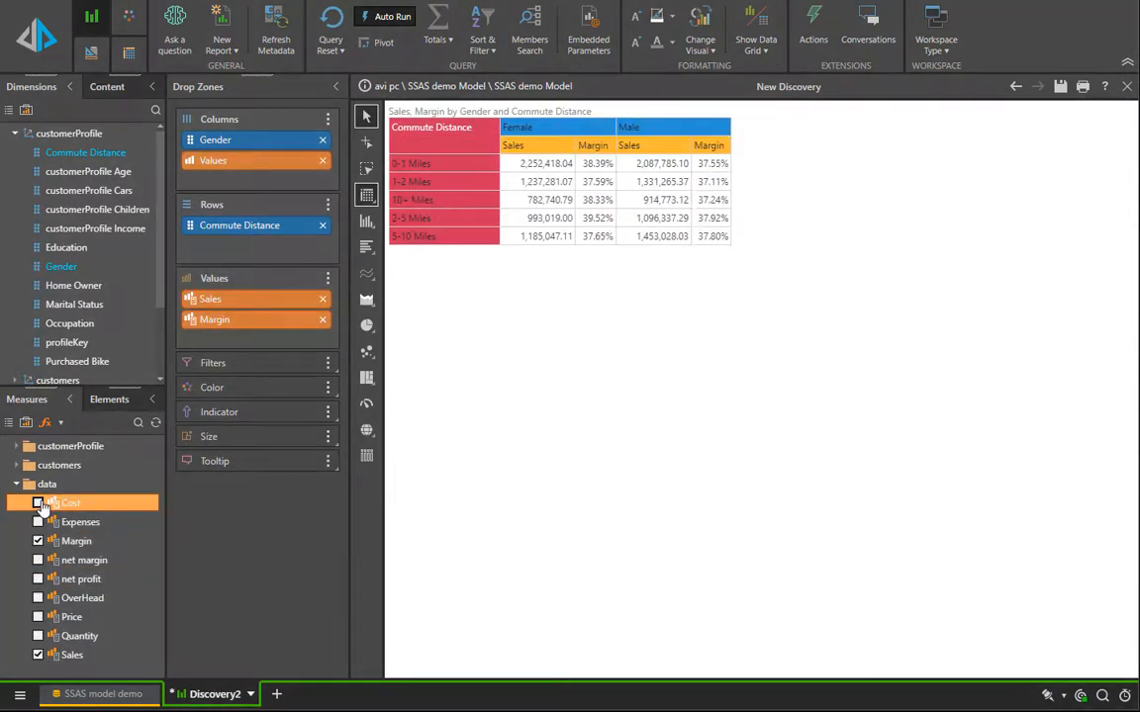
left_click(38, 503)
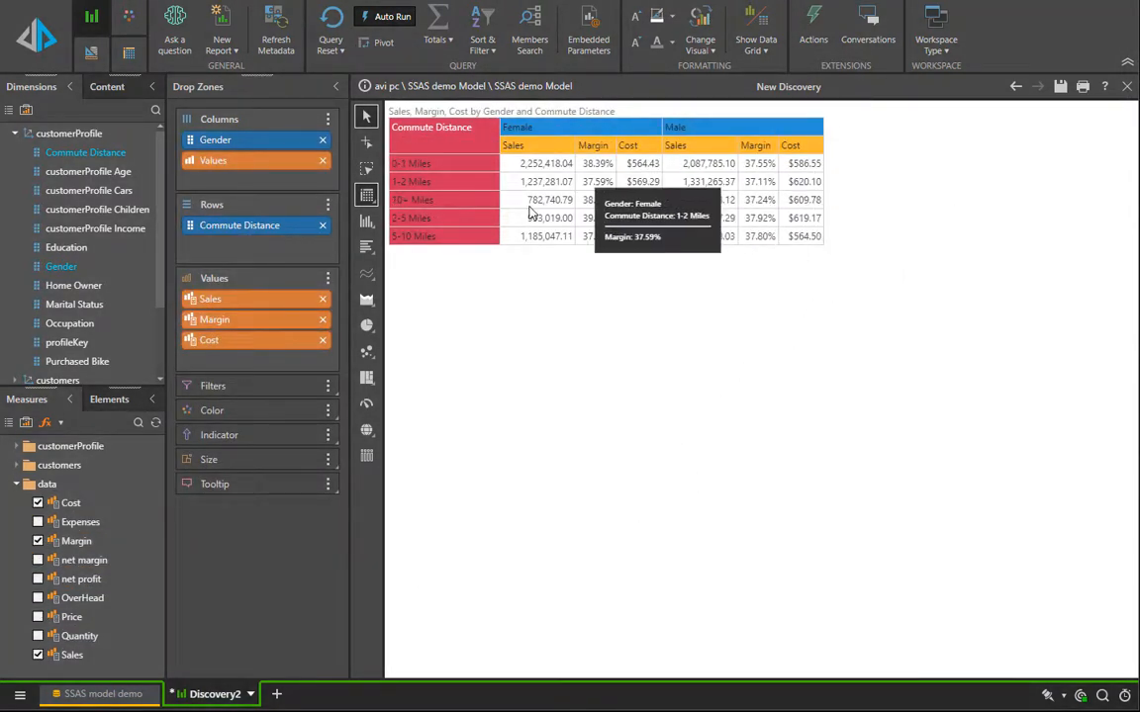
Step: Add Manufacturer from the manufacturers dimension to the grid's rows below Commute Distance and look through the result
scroll(83, 326, "down", 2)
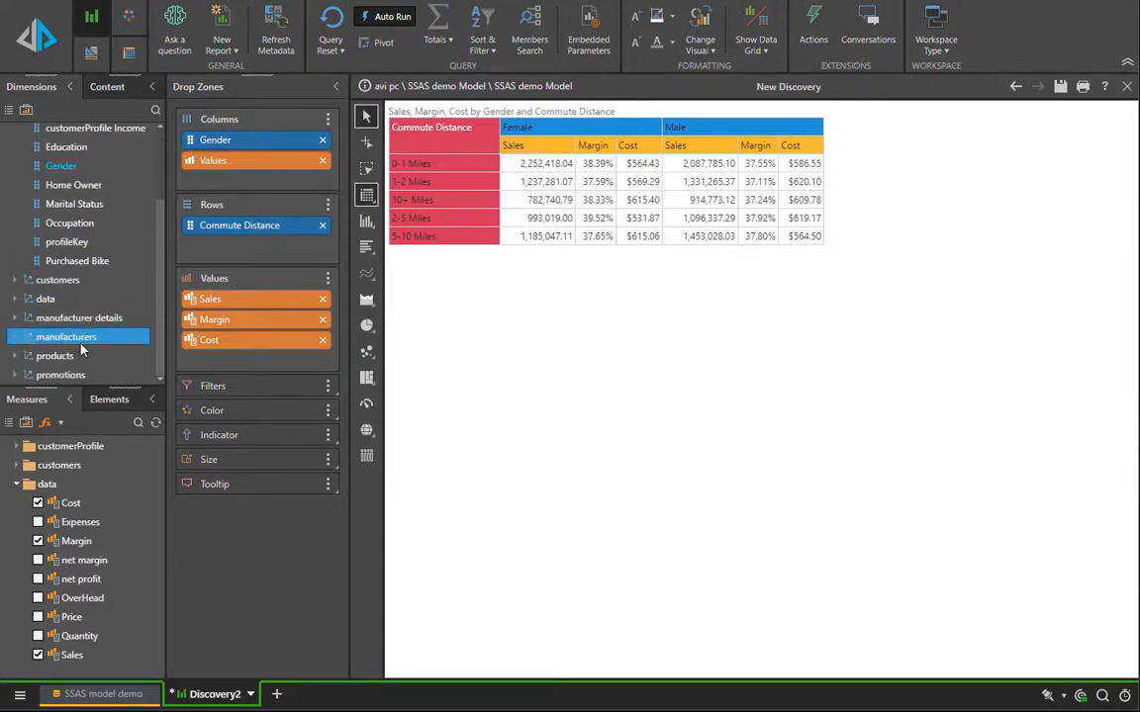
left_click(61, 336)
left_click_drag(61, 337, 242, 245)
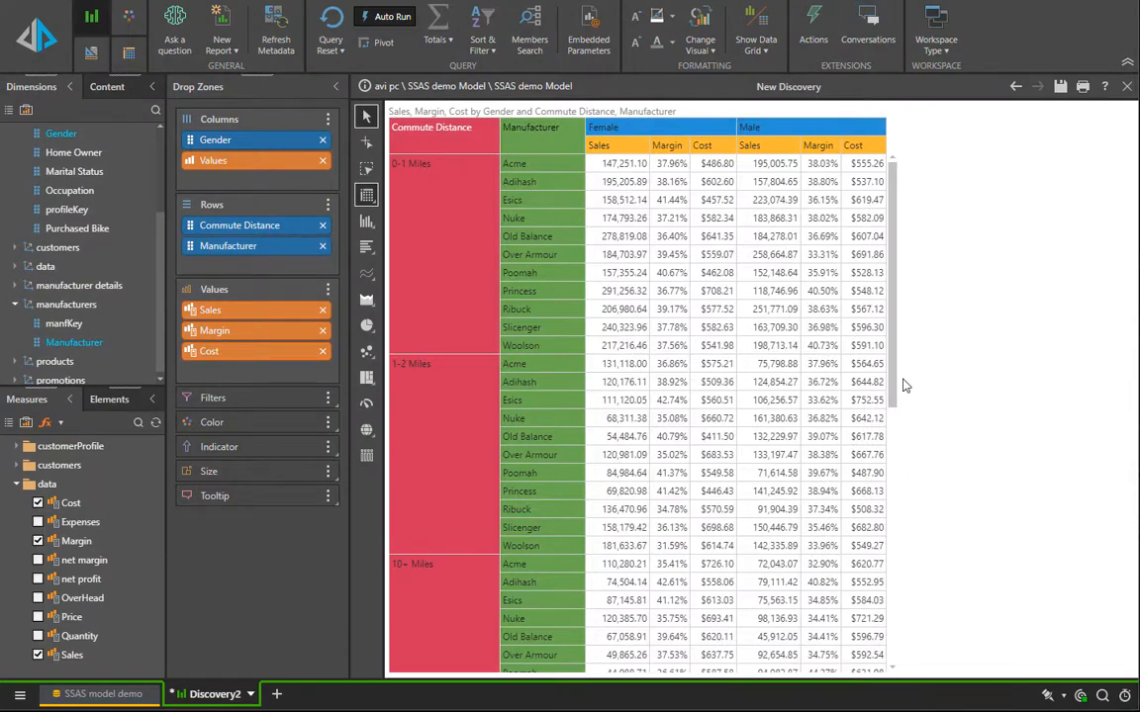
left_click_drag(896, 382, 920, 295)
Step: Start a new discovery on the tabular server's SSAS demo Model with Smart Reporting and open its data selection
left_click(276, 694)
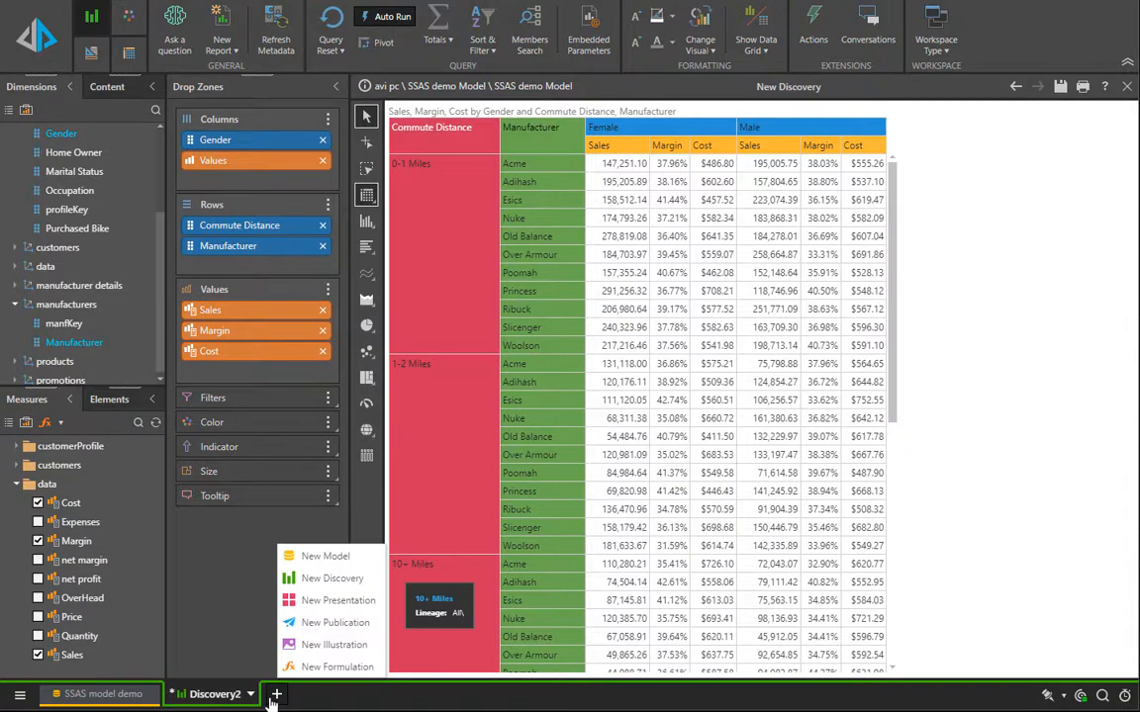
left_click(307, 579)
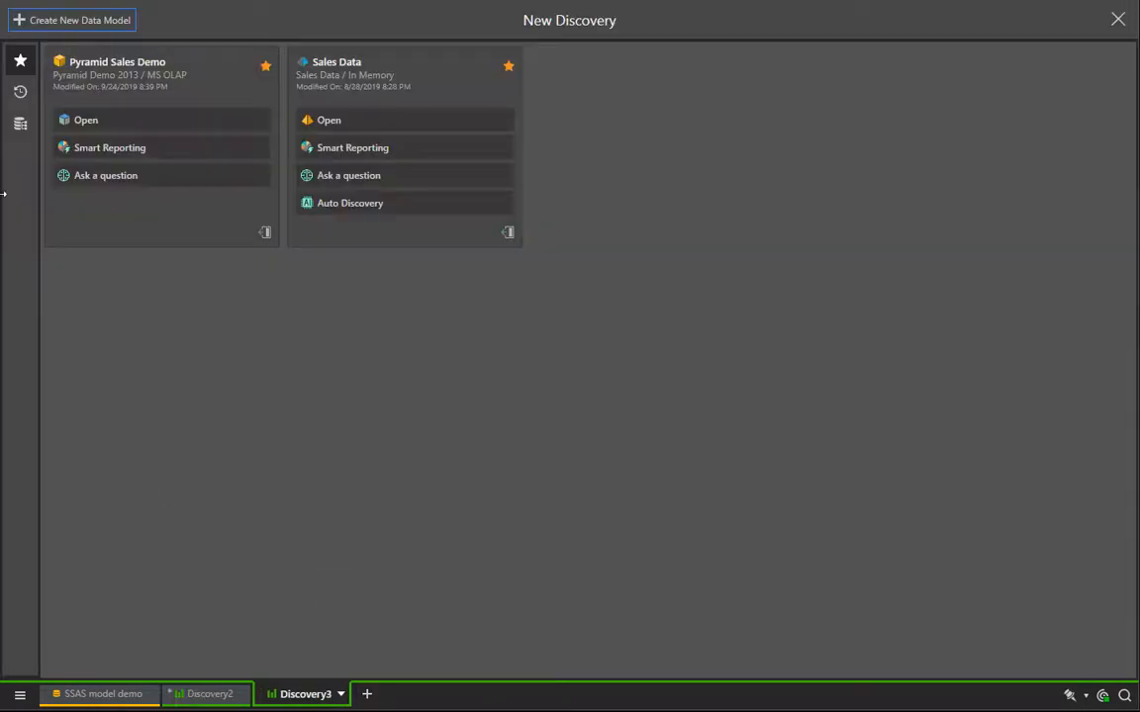
left_click(20, 126)
left_click(95, 118)
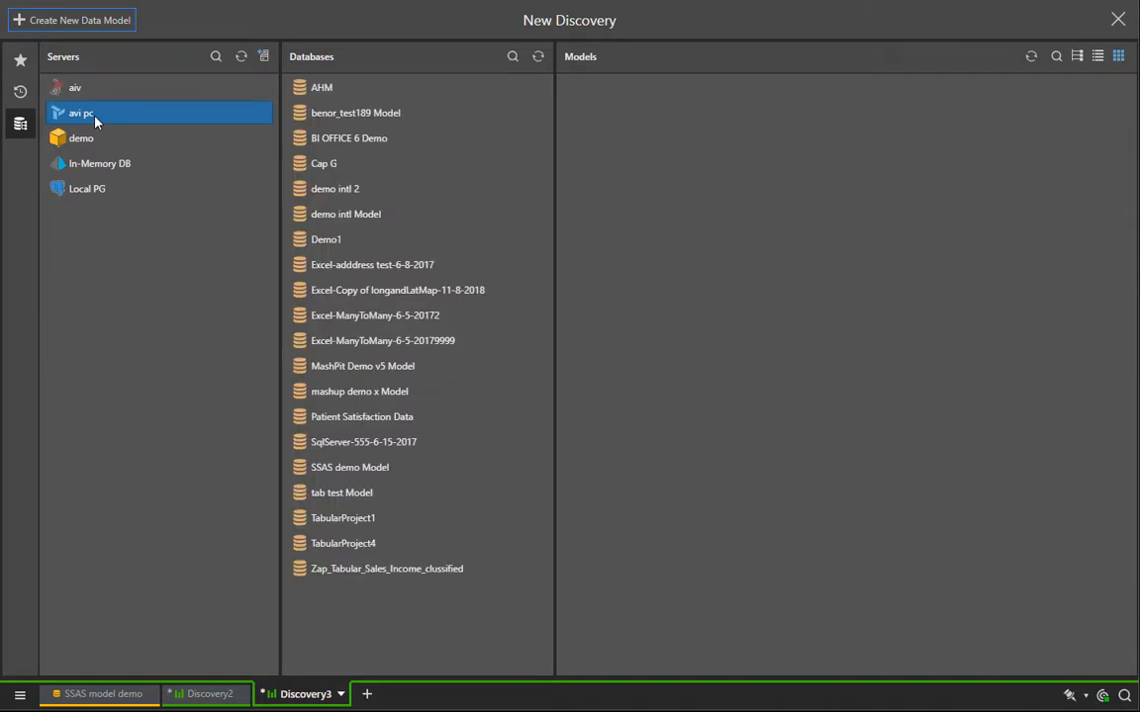
left_click(389, 468)
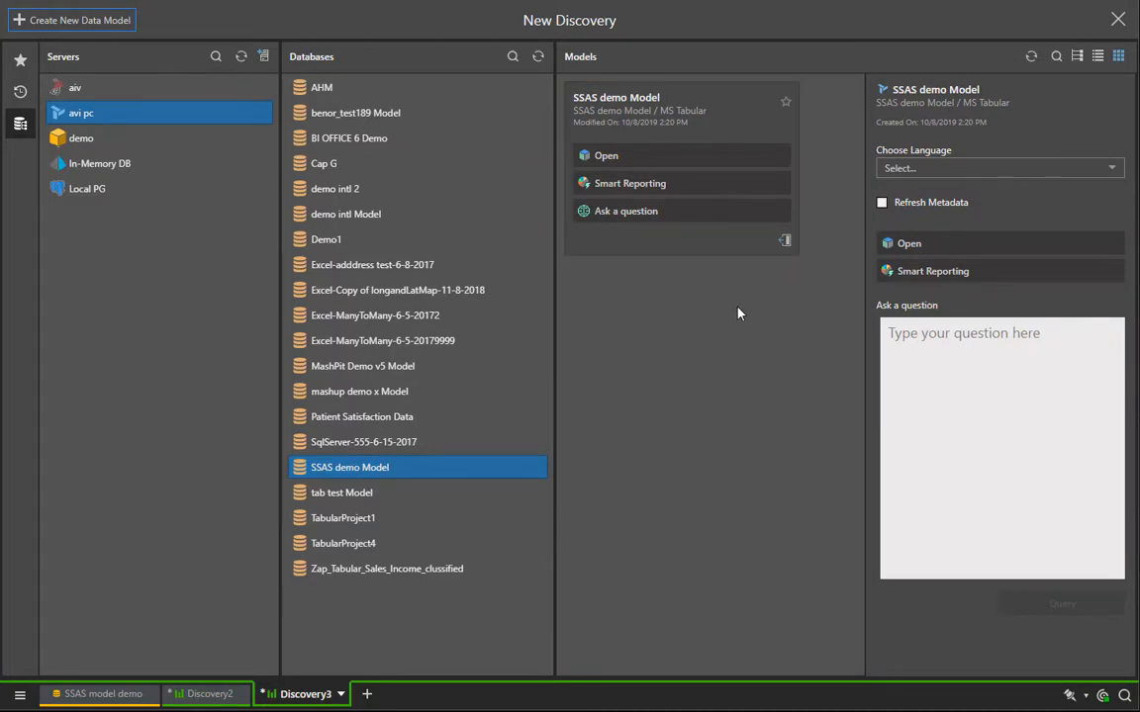
left_click(707, 186)
left_click(83, 65)
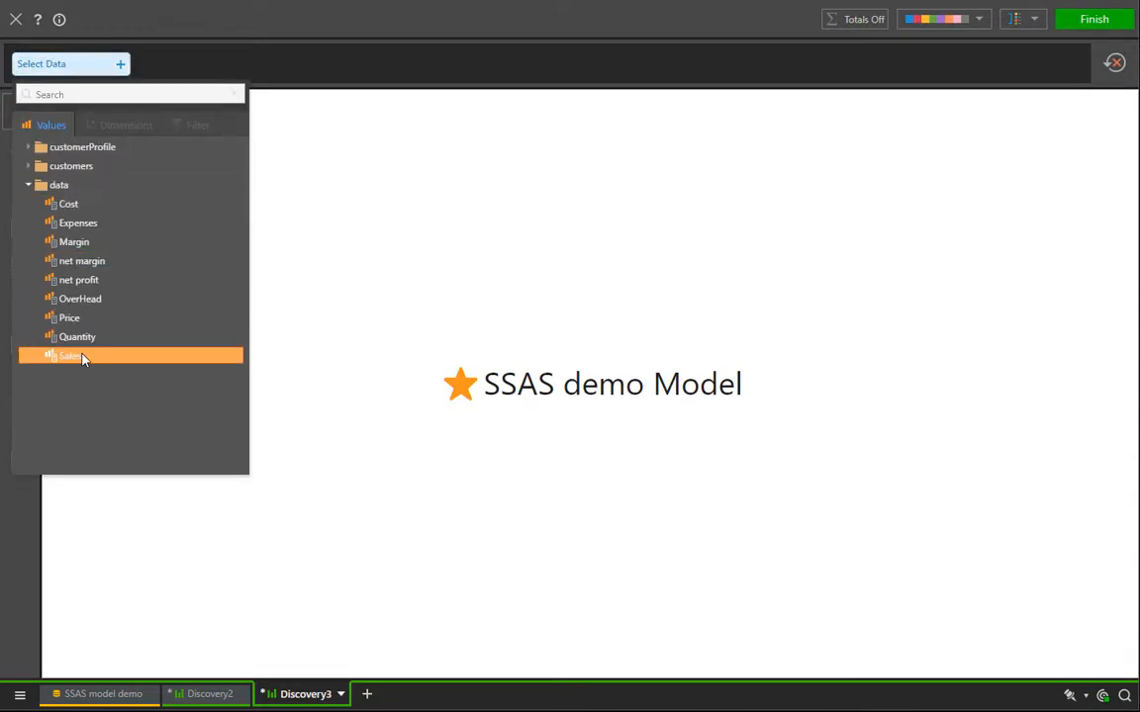
Step: Add the Sales measure and the customerProfile Occupation dimension to the smart report's data
left_click(85, 357)
left_click(210, 77)
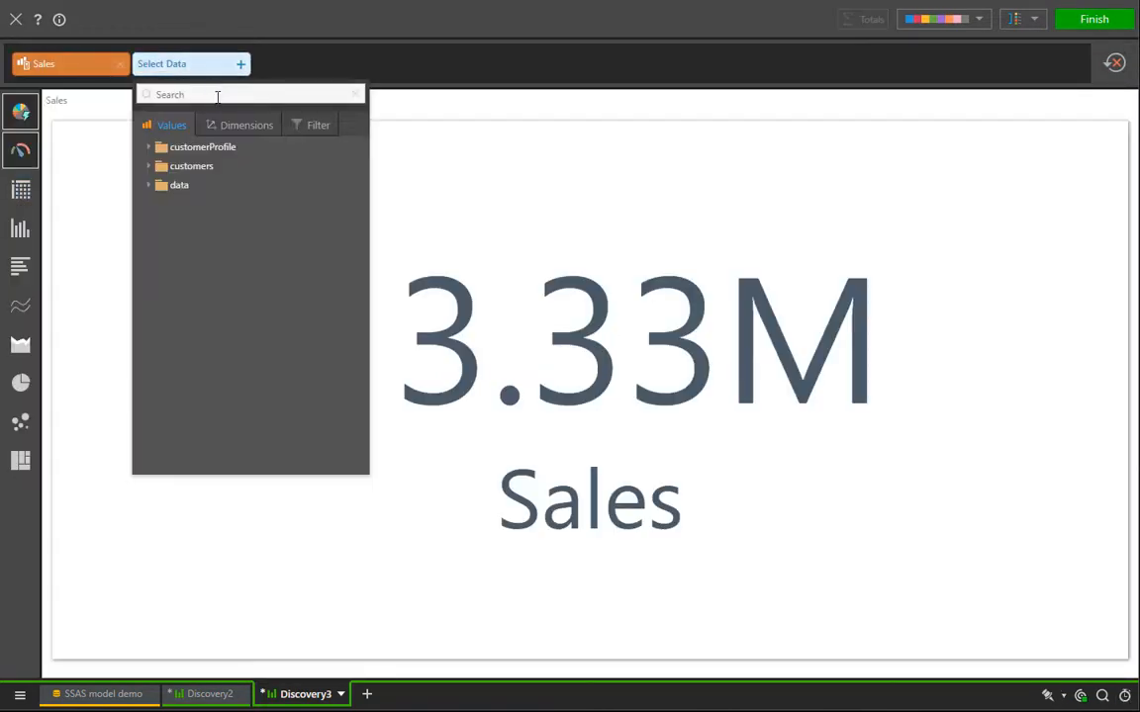
left_click(230, 124)
left_click(223, 148)
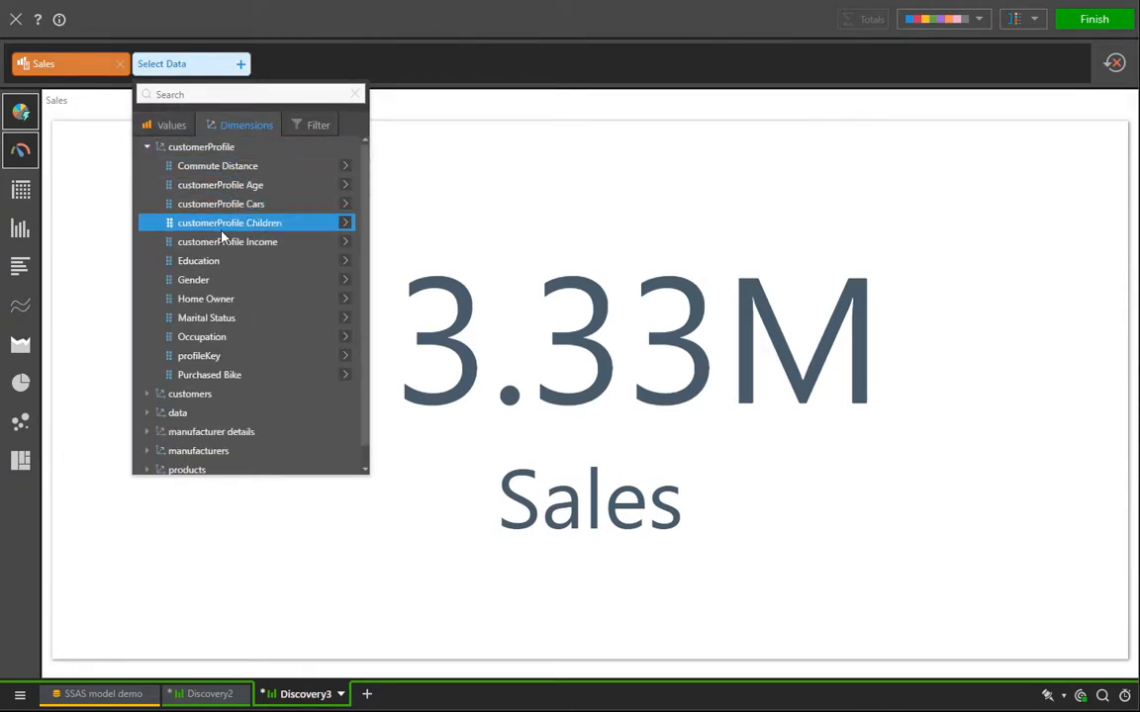
left_click(214, 337)
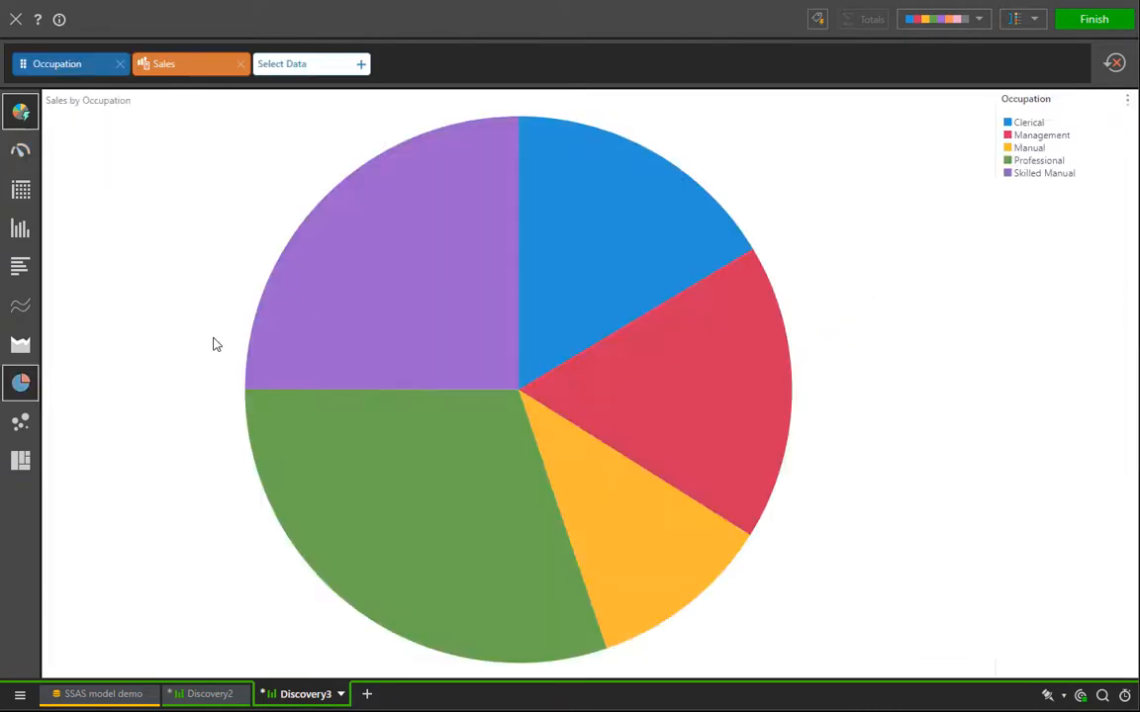
Step: Add Product Sub Category from the products dimension to the Sales by Occupation report
left_click(309, 64)
left_click(352, 129)
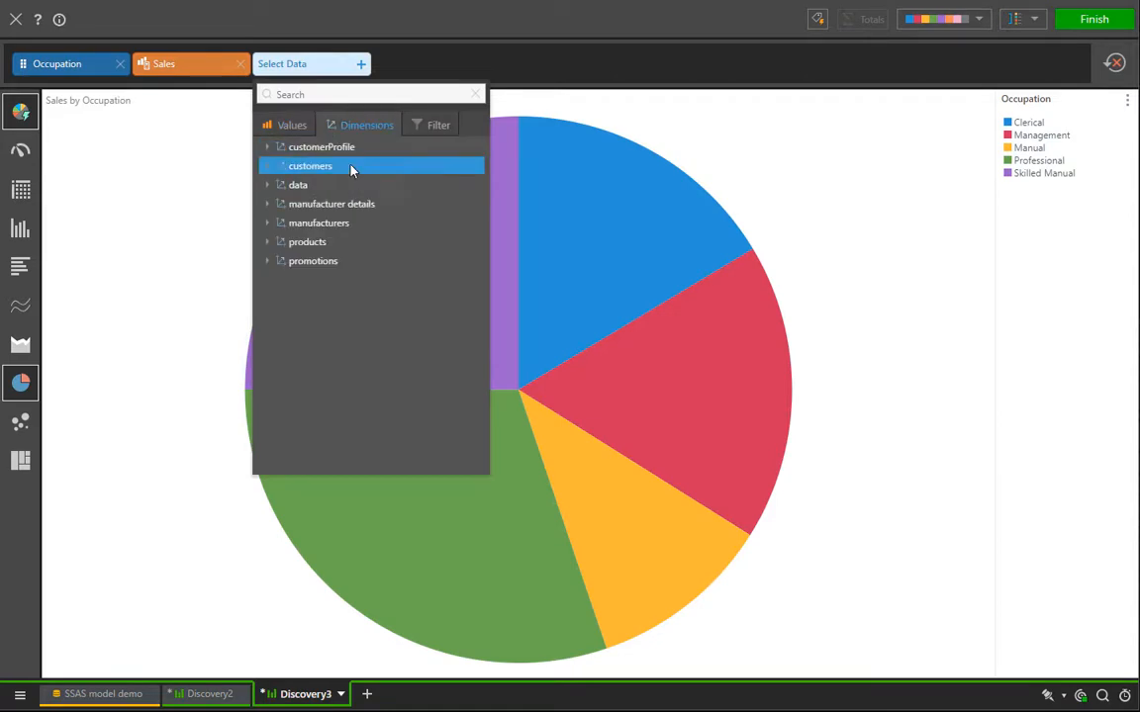
left_click(341, 242)
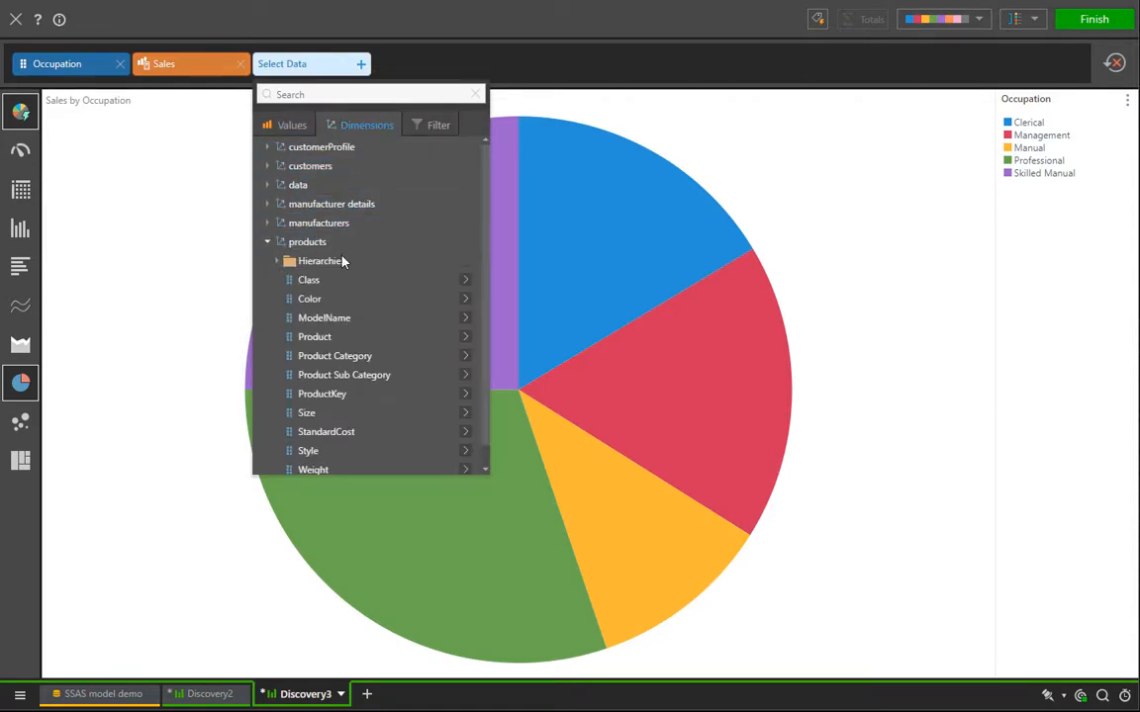
left_click(341, 375)
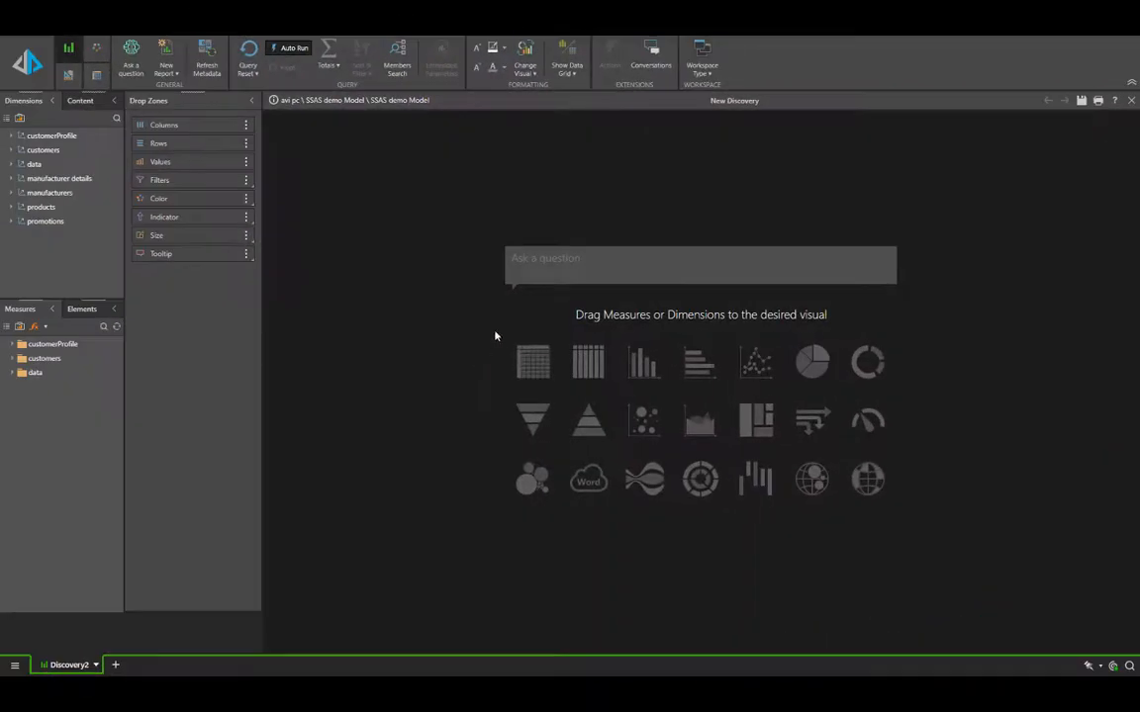
Step: Ask the question "sales and margin by manufacturer" in the new discovery
left_click(563, 264)
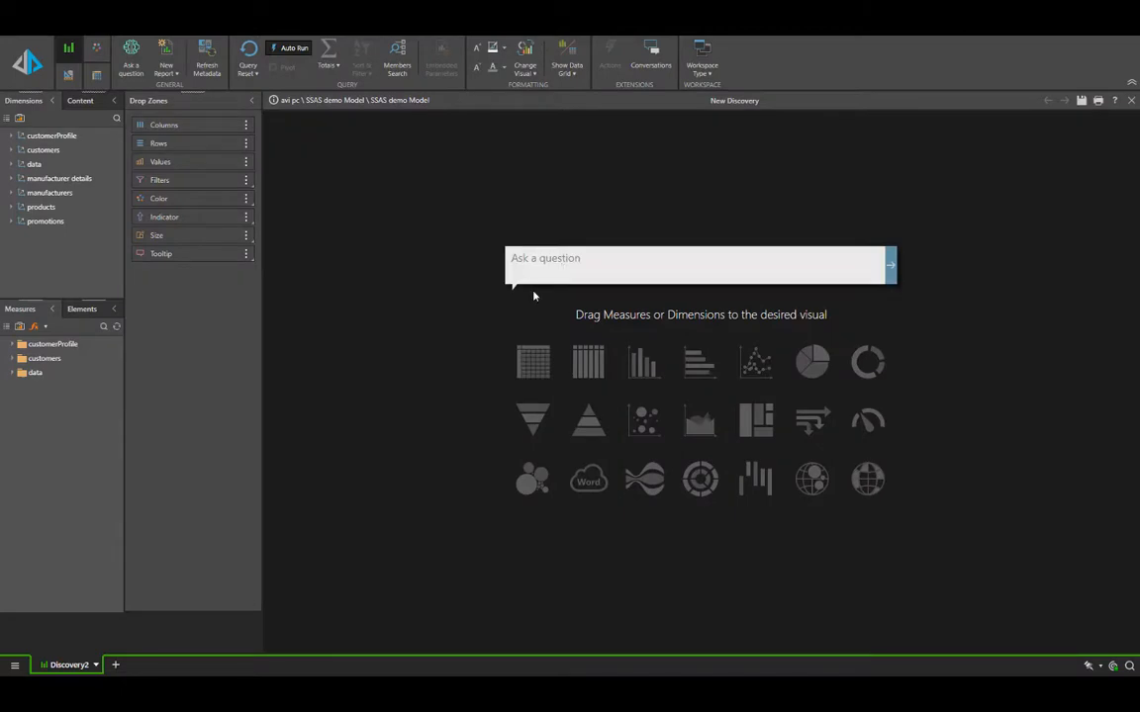
type("sales and margin by manufacturer")
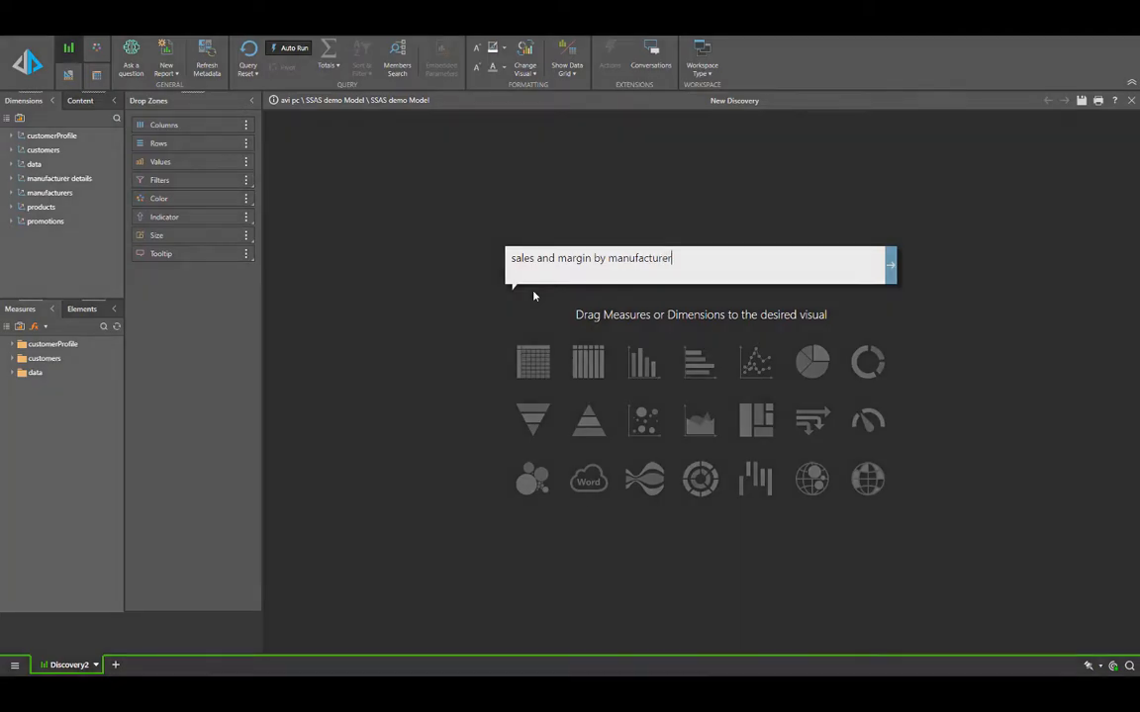
key("Return")
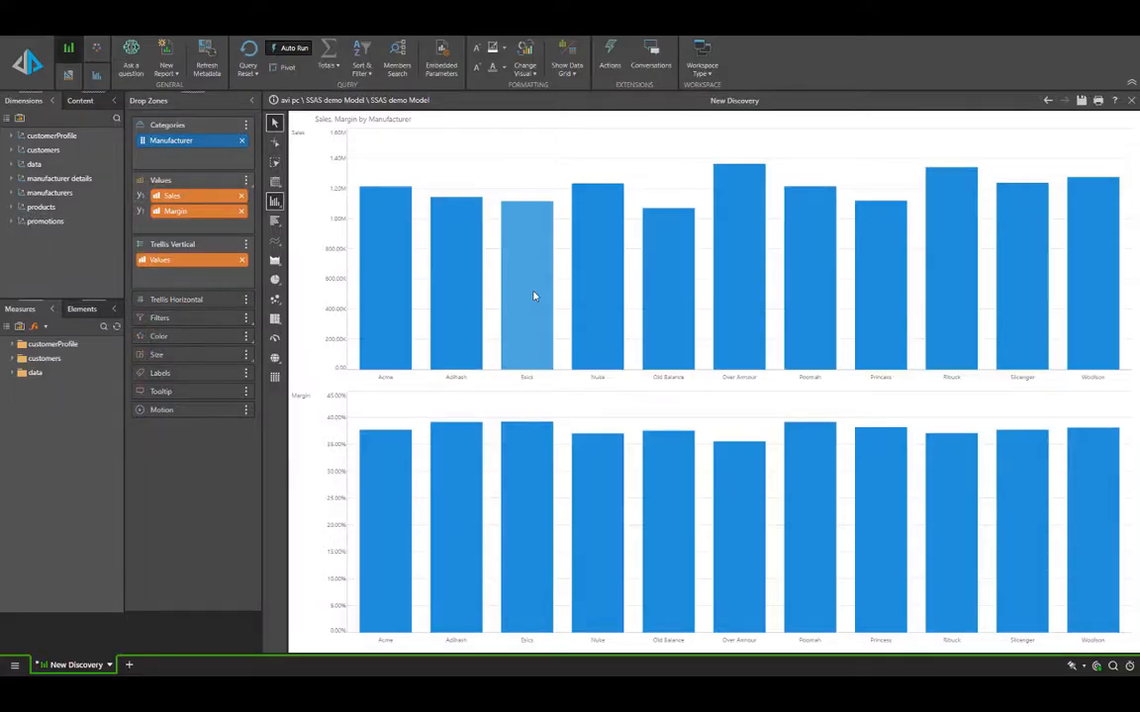
Step: Extend the question to "sales and margin by manufacturer and promotion category" and run it
left_click(131, 61)
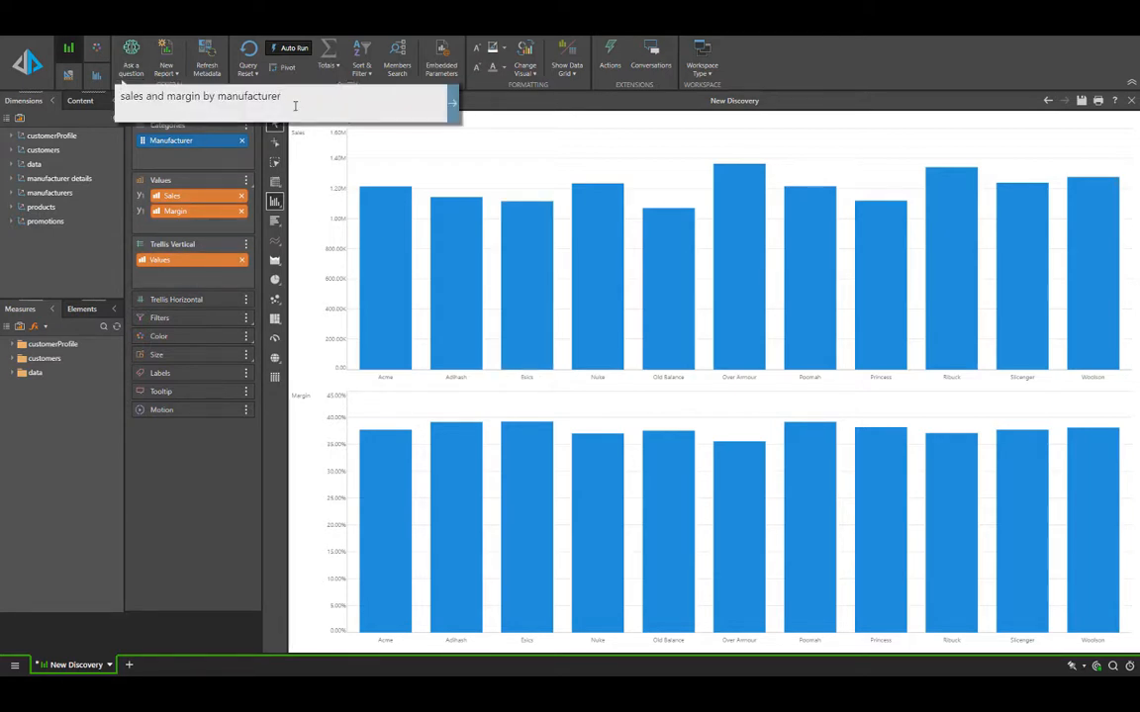
type("and promotion category")
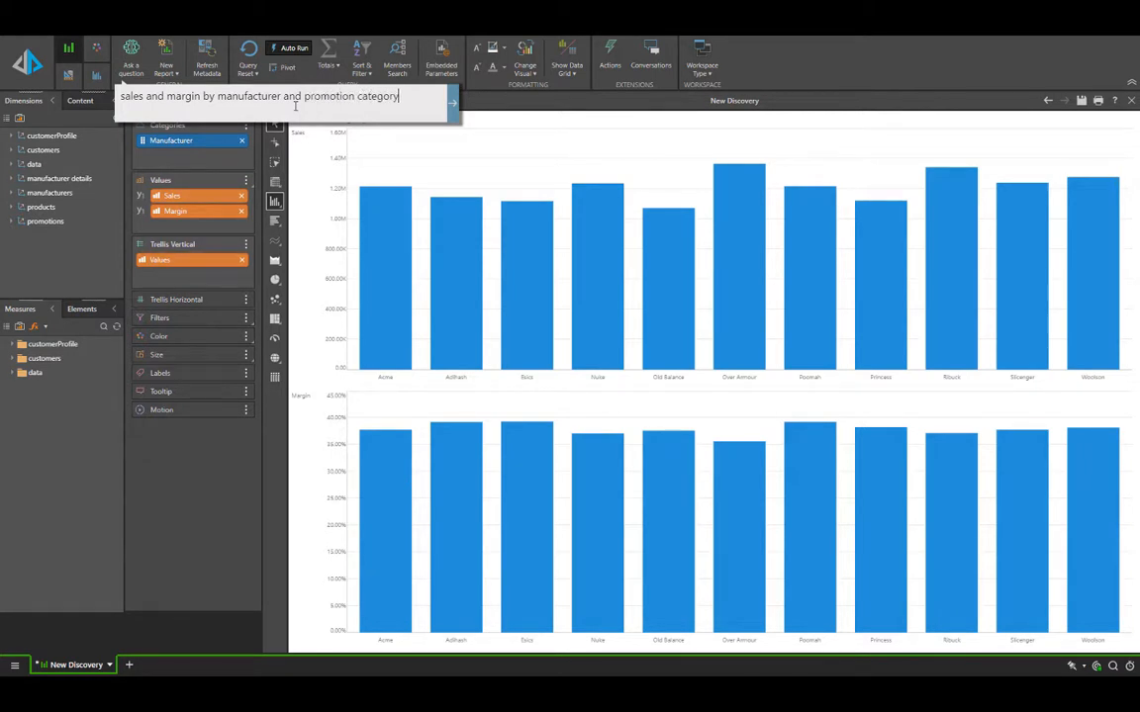
key("Return")
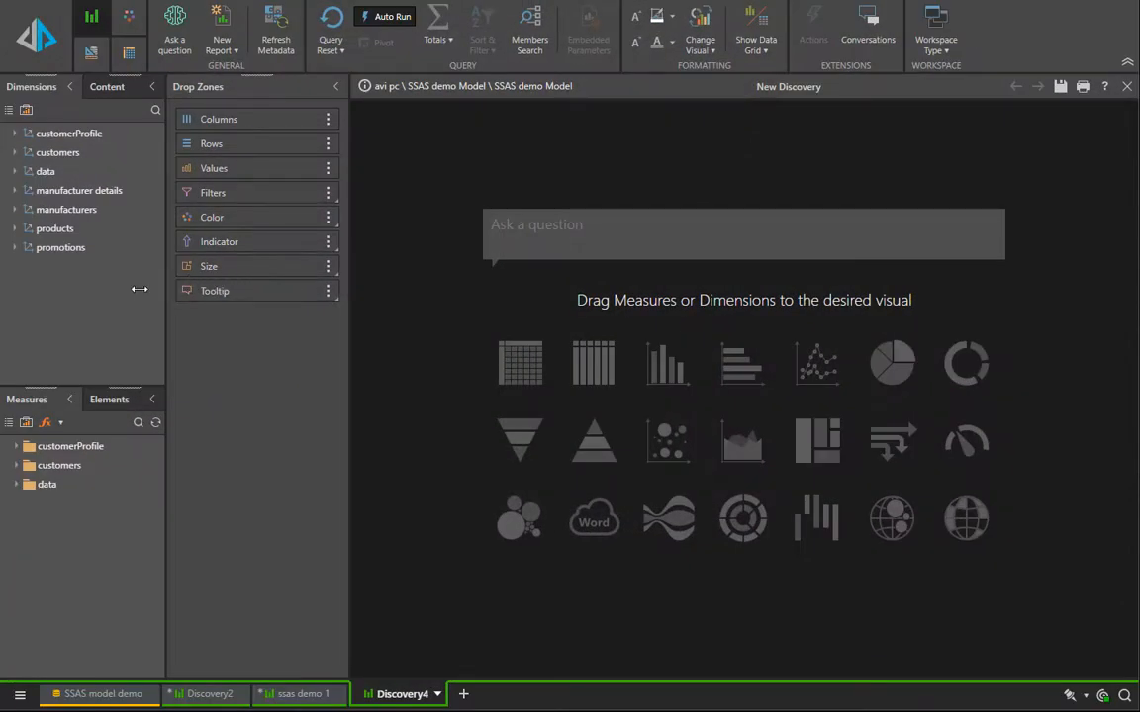
Step: Build a grid with the Sales and Quantity measures as values and Promotion from the promotions dimension on rows
left_click(46, 485)
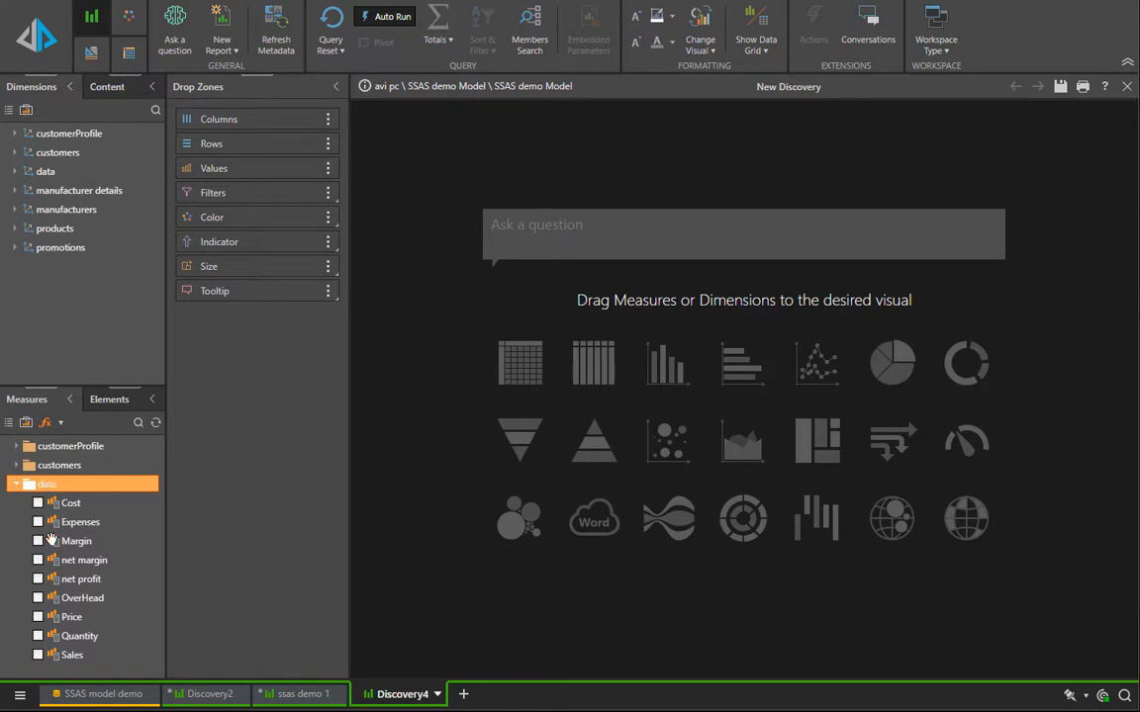
left_click(38, 655)
left_click(37, 636)
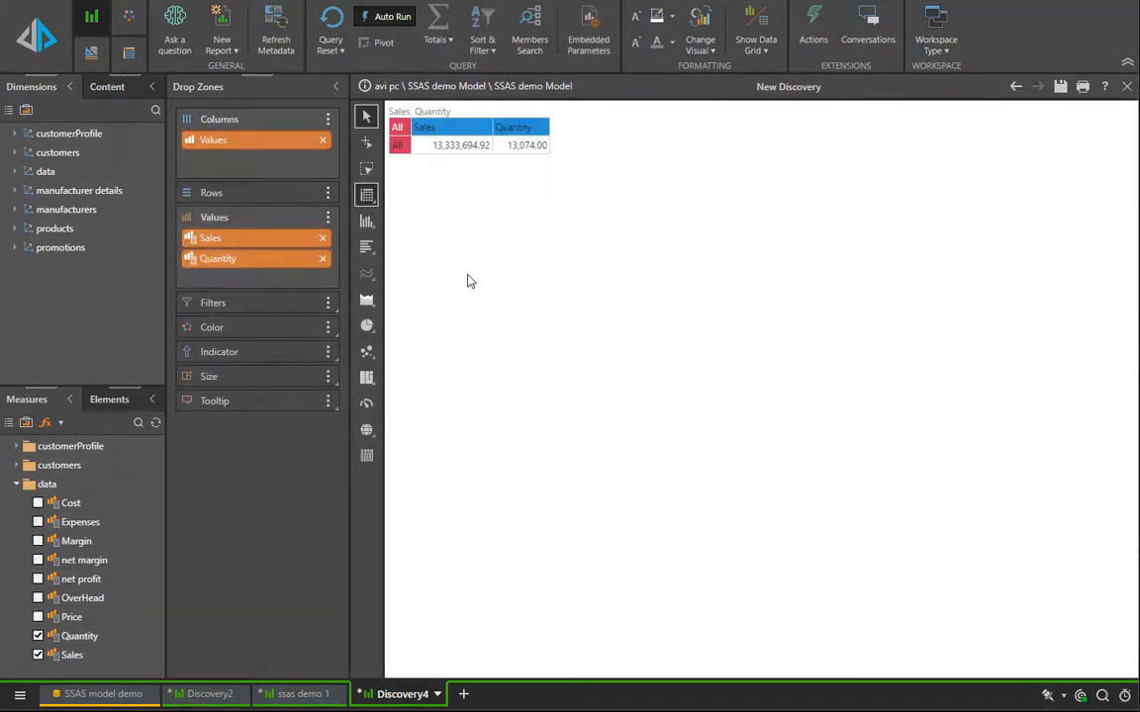
double_click(60, 247)
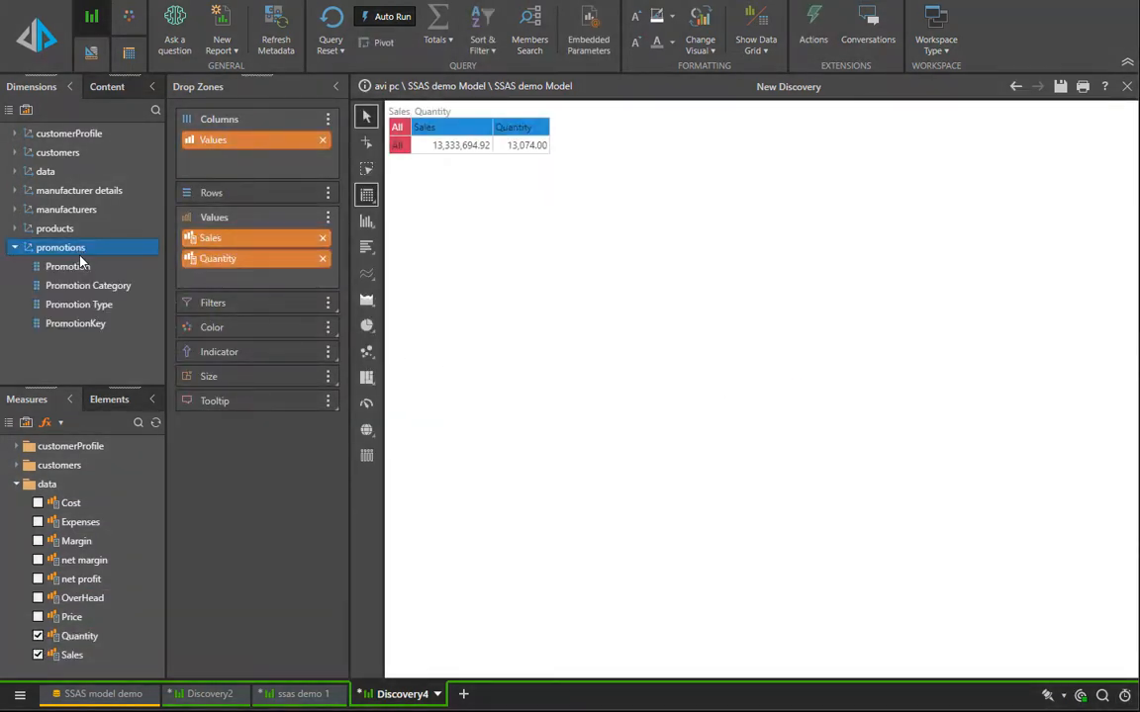
left_click_drag(67, 267, 222, 203)
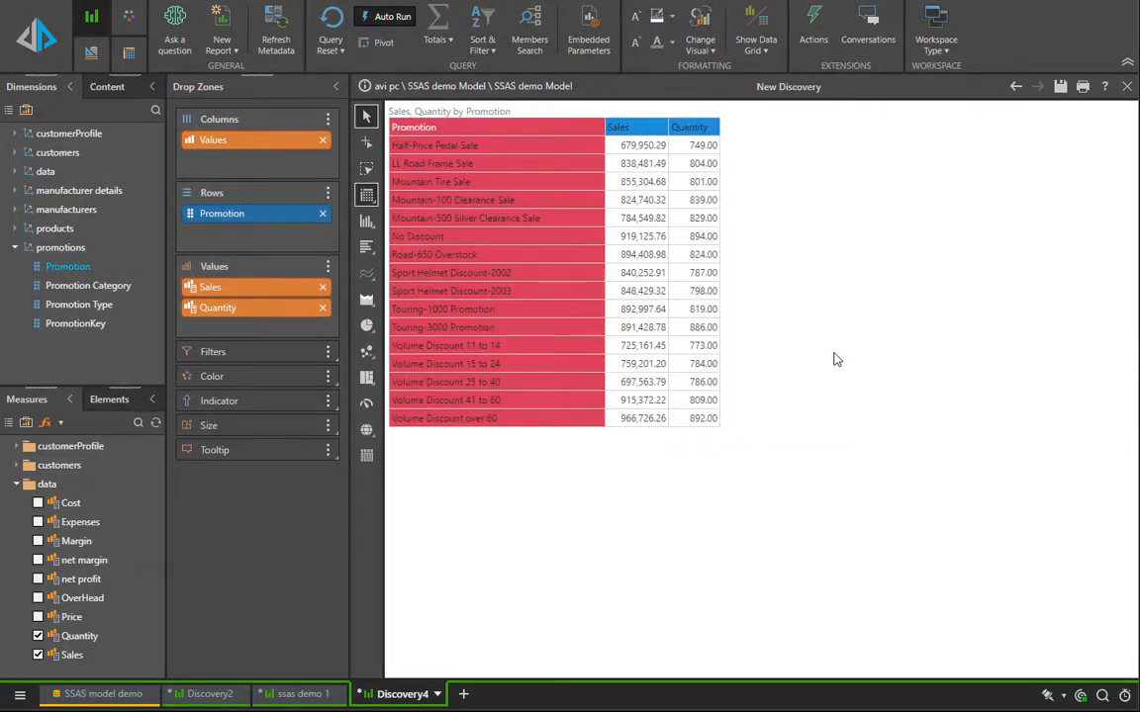
Step: Create a quick calculation measure dividing Sales by Quantity from the two grid columns
mouse_move(644, 135)
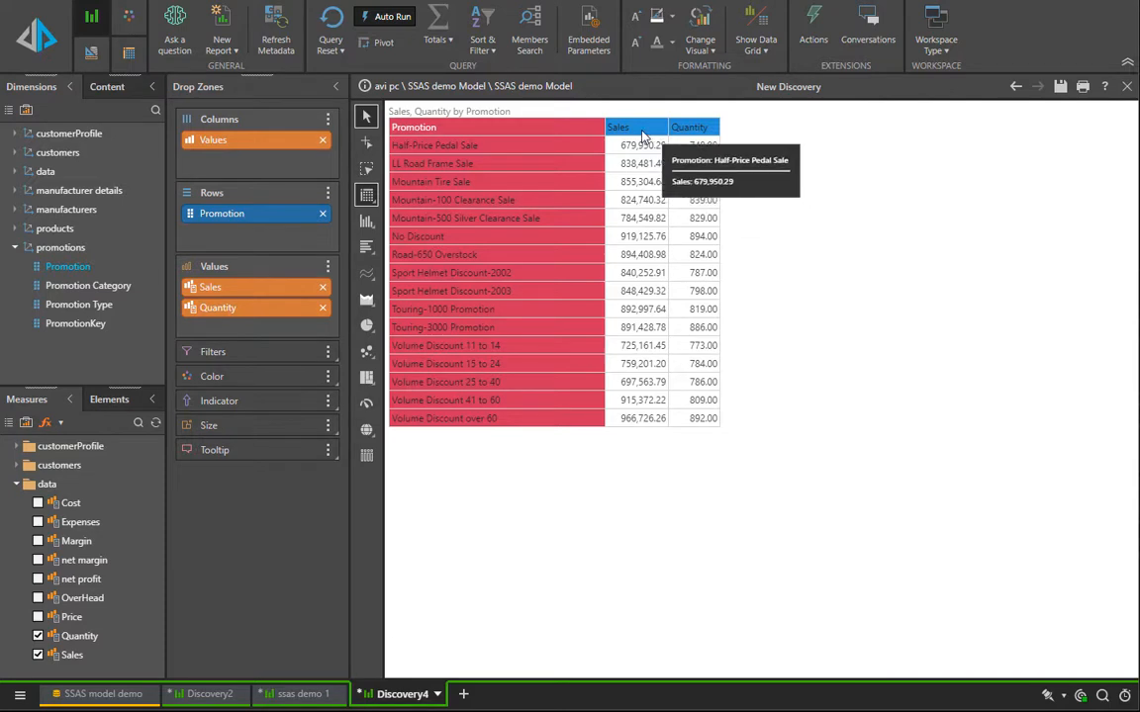
right_click(707, 126)
mouse_move(761, 132)
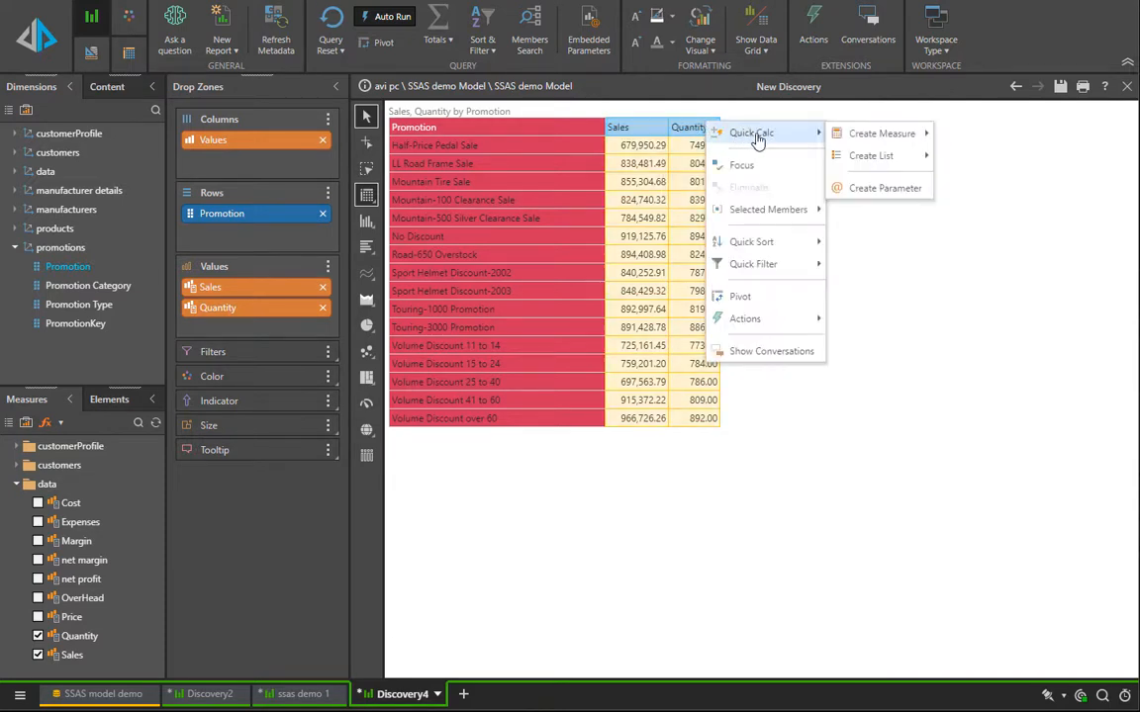
mouse_move(916, 135)
left_click(981, 235)
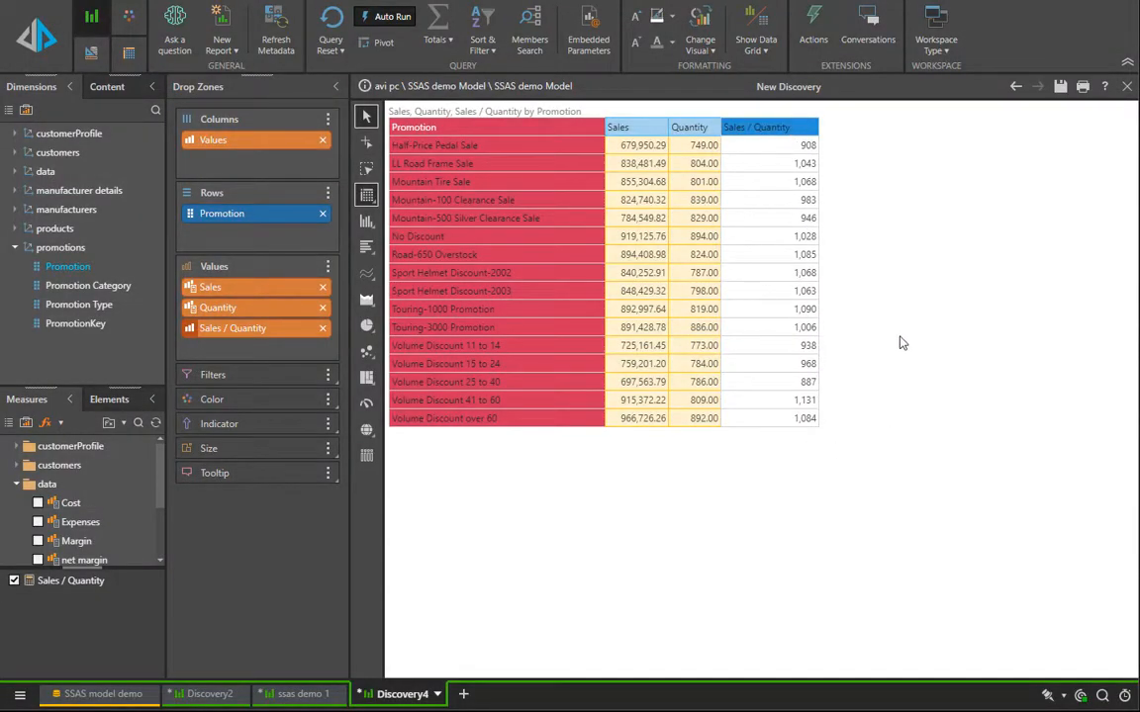
Step: Dice the Sales / Quantity column by the Product Category level of the products Hierarchy
right_click(792, 133)
mouse_move(821, 168)
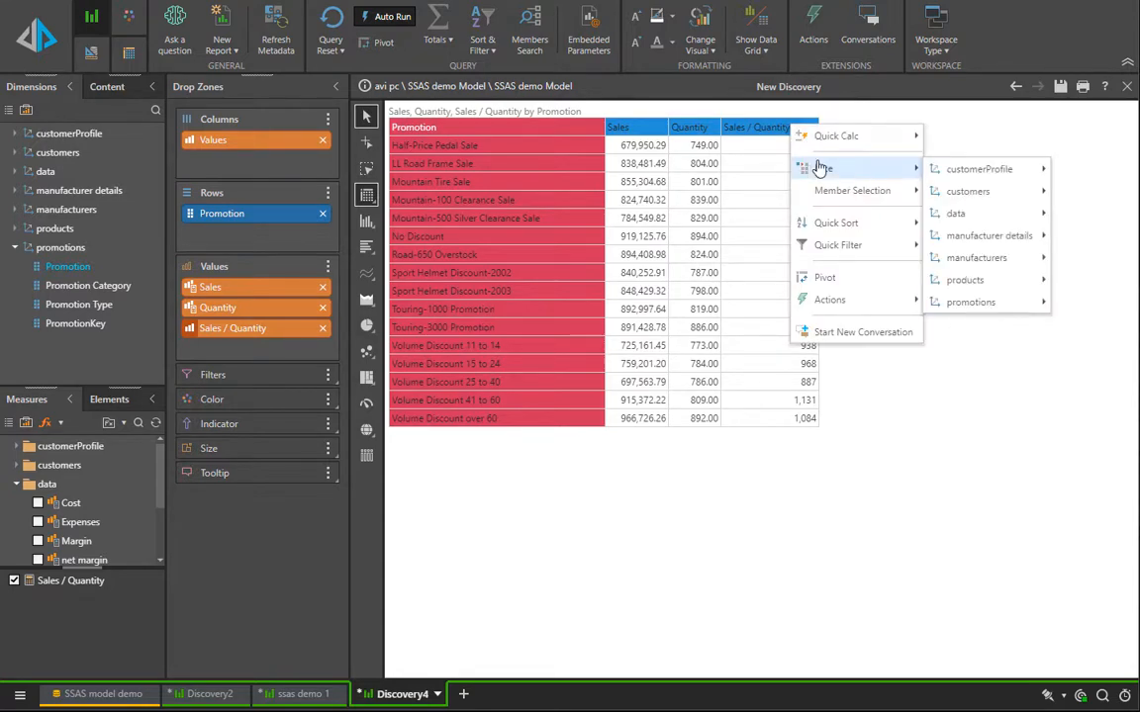
mouse_move(994, 282)
mouse_move(875, 285)
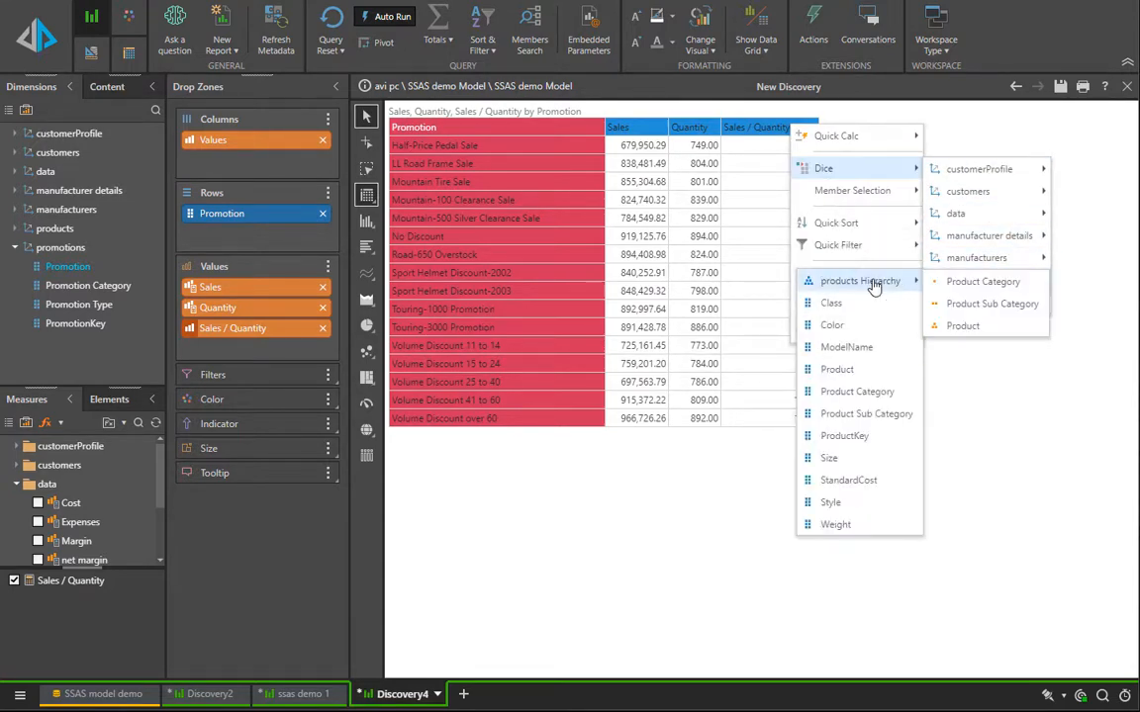
left_click(982, 282)
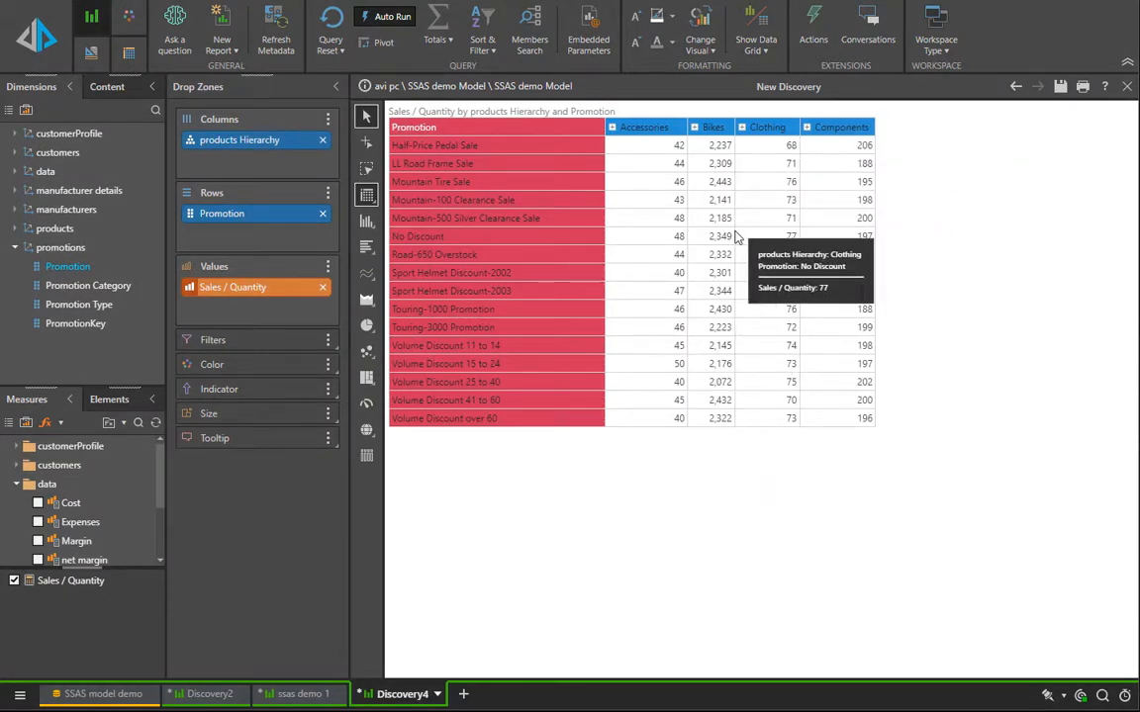
Step: Expand Accessories in the grid's columns to examine its sub categories, and collapse it again
left_click(613, 127)
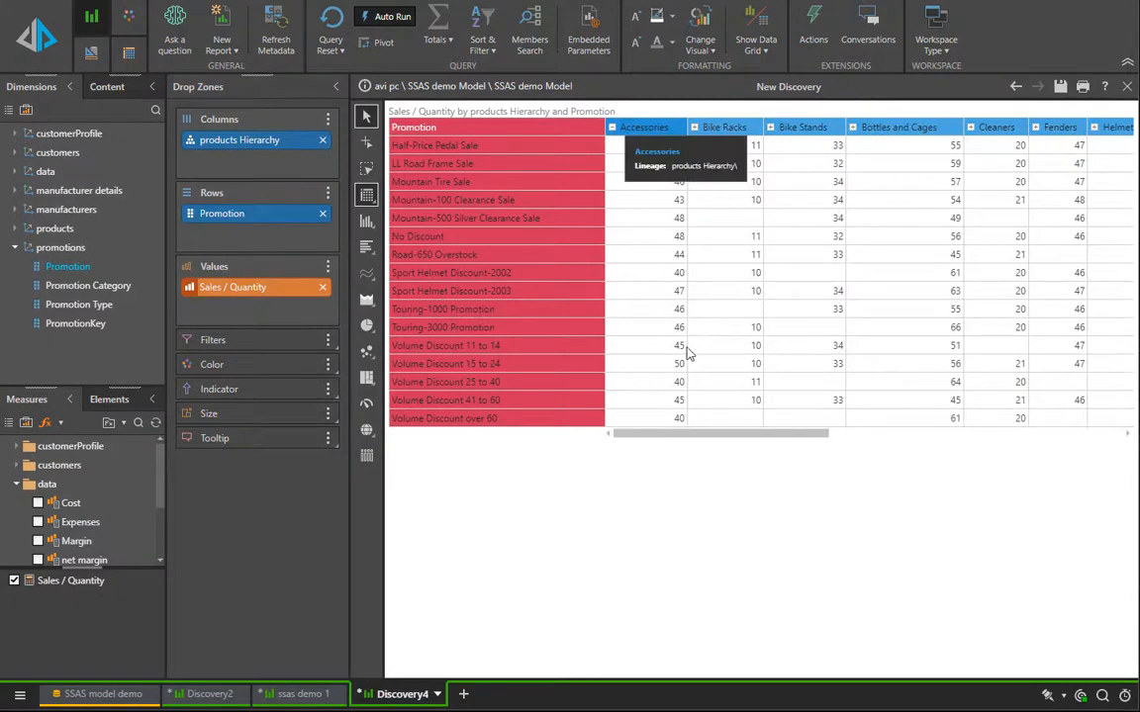
left_click_drag(707, 438, 605, 491)
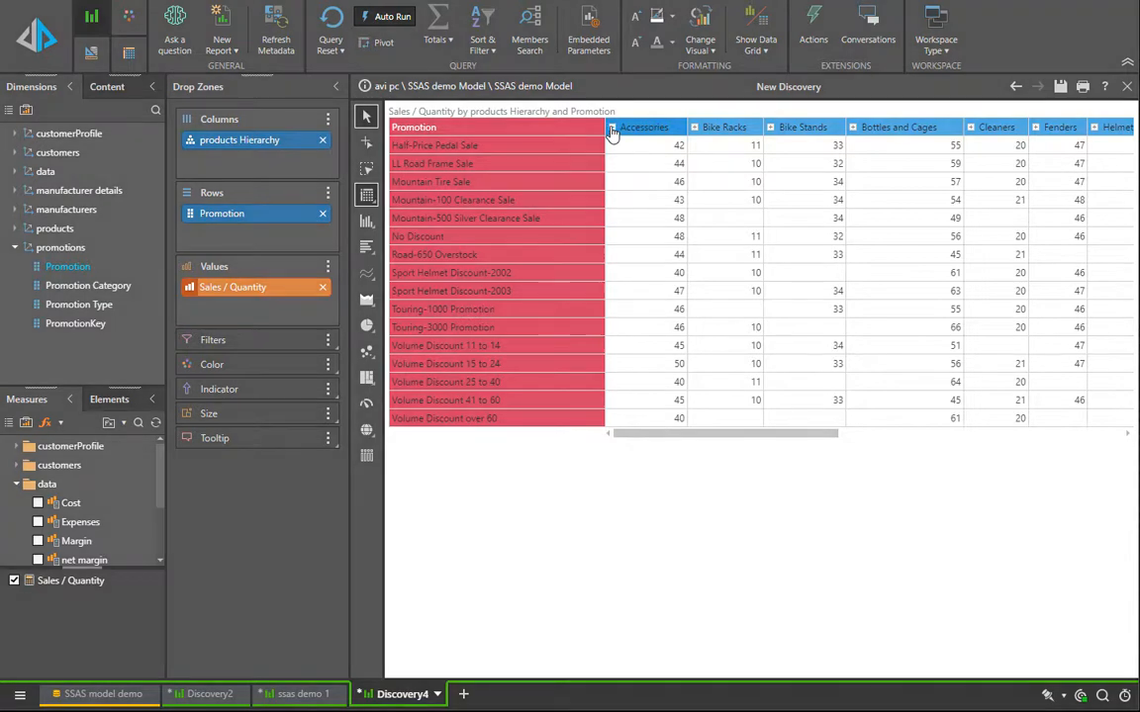
left_click(612, 129)
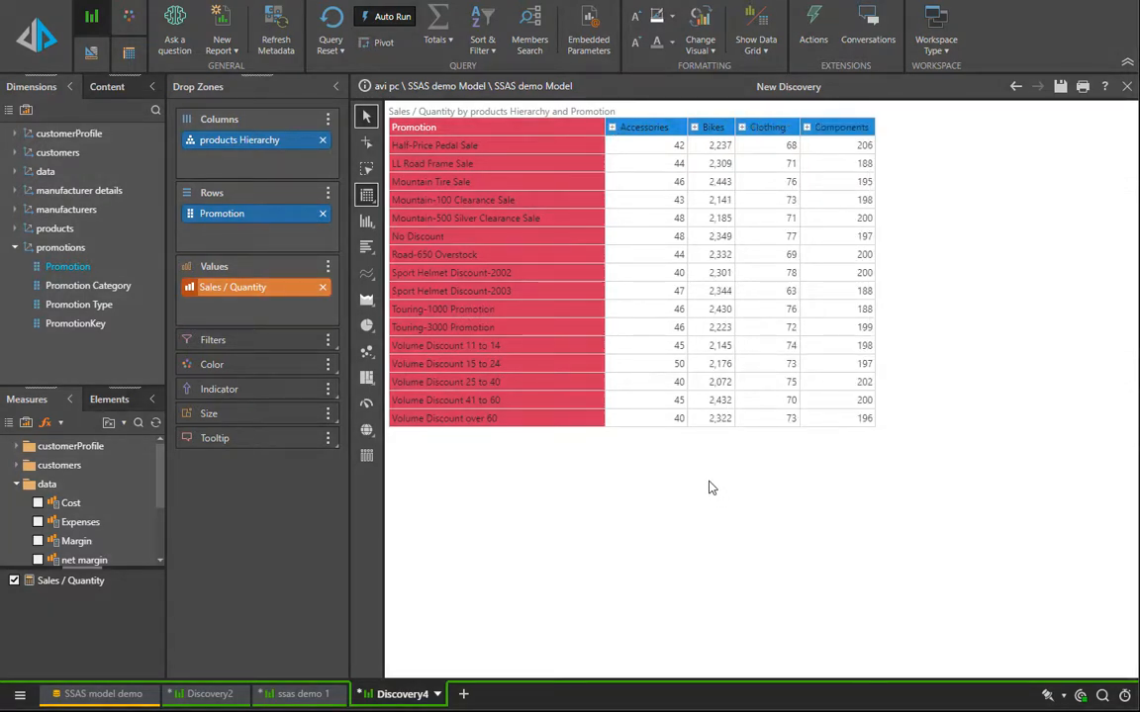
Step: Add grand totals to the Sales / Quantity grid
right_click(709, 487)
mouse_move(746, 287)
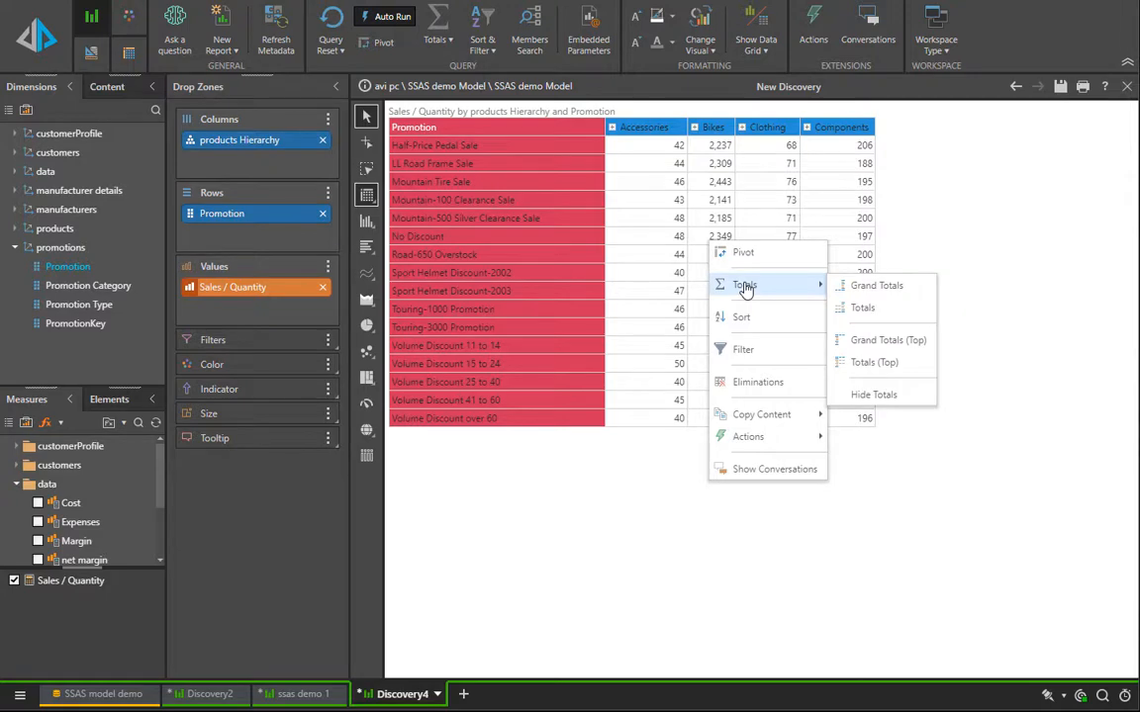
left_click(858, 287)
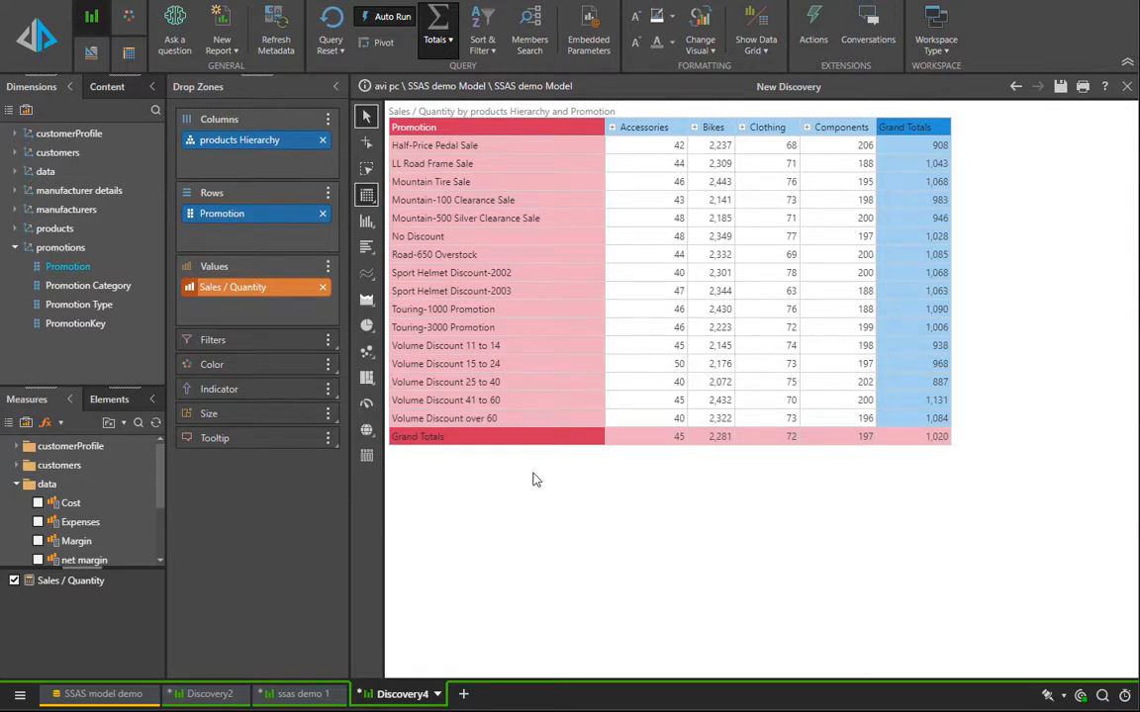
Step: Group the promotions from Volume Discount 11 to 14 through Volume Discount over 60 and list all others
left_click_drag(432, 420, 444, 347)
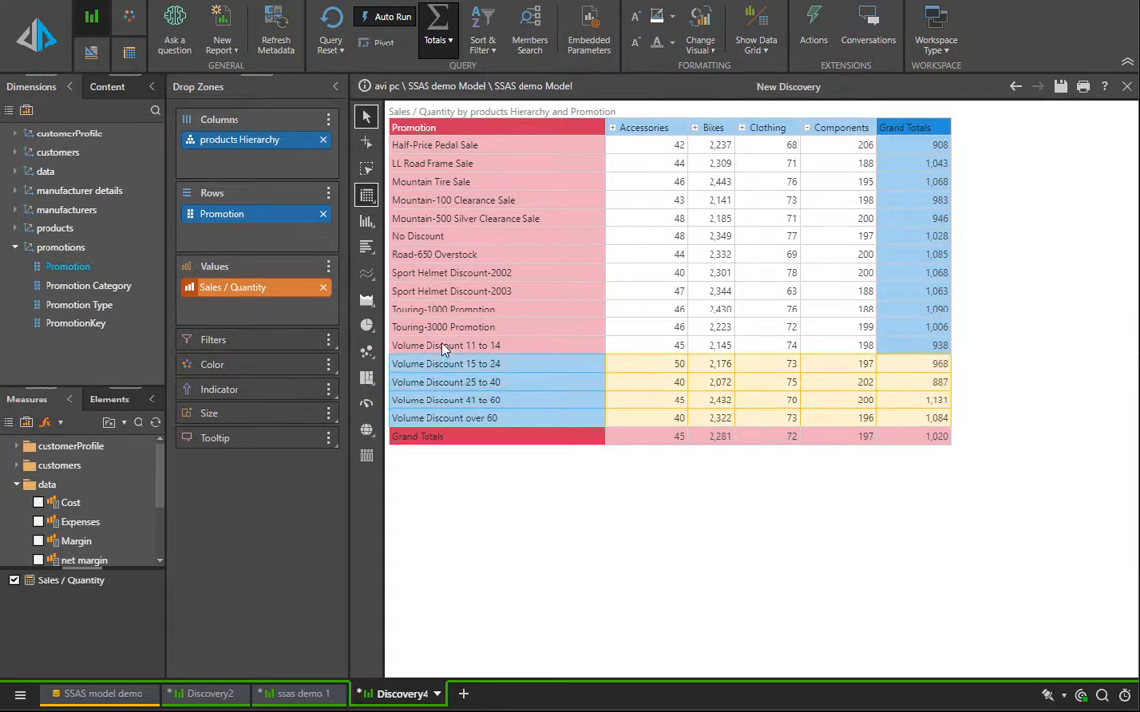
right_click(445, 346)
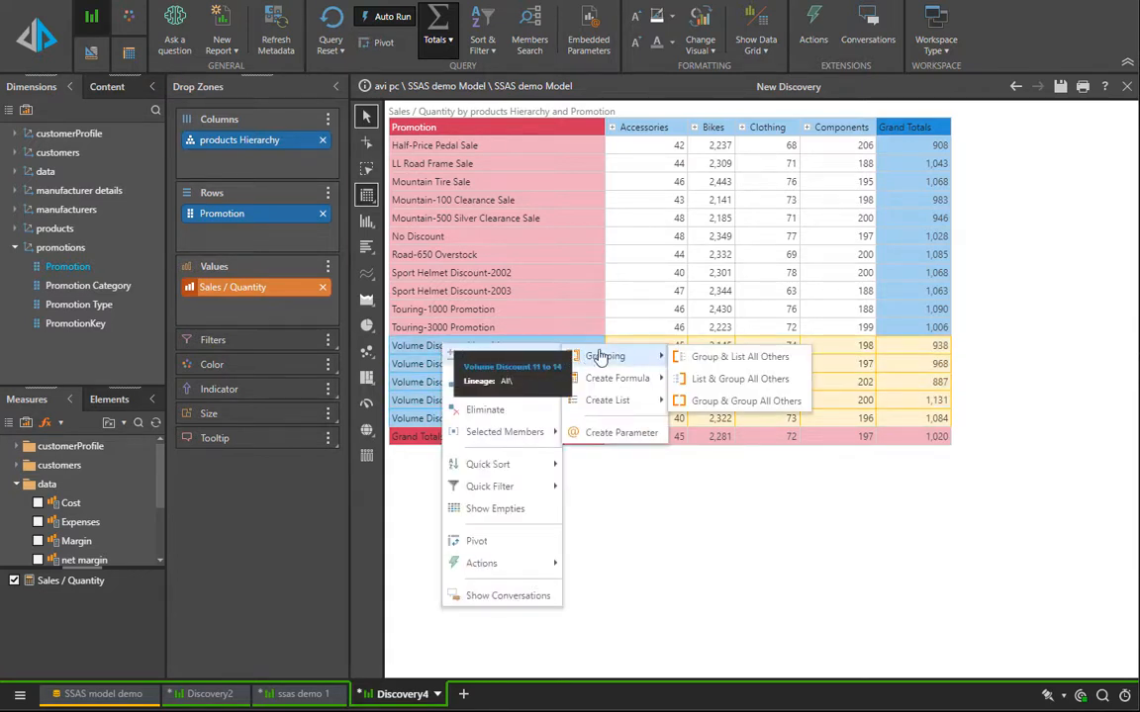
left_click(743, 363)
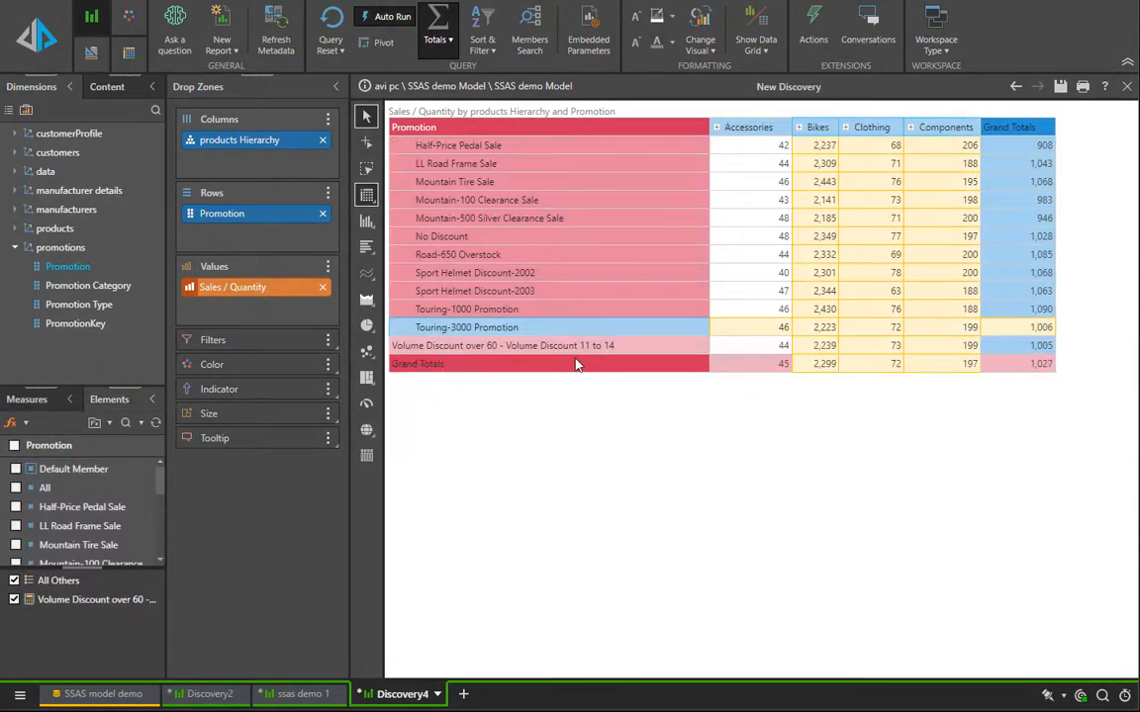
left_click(730, 471)
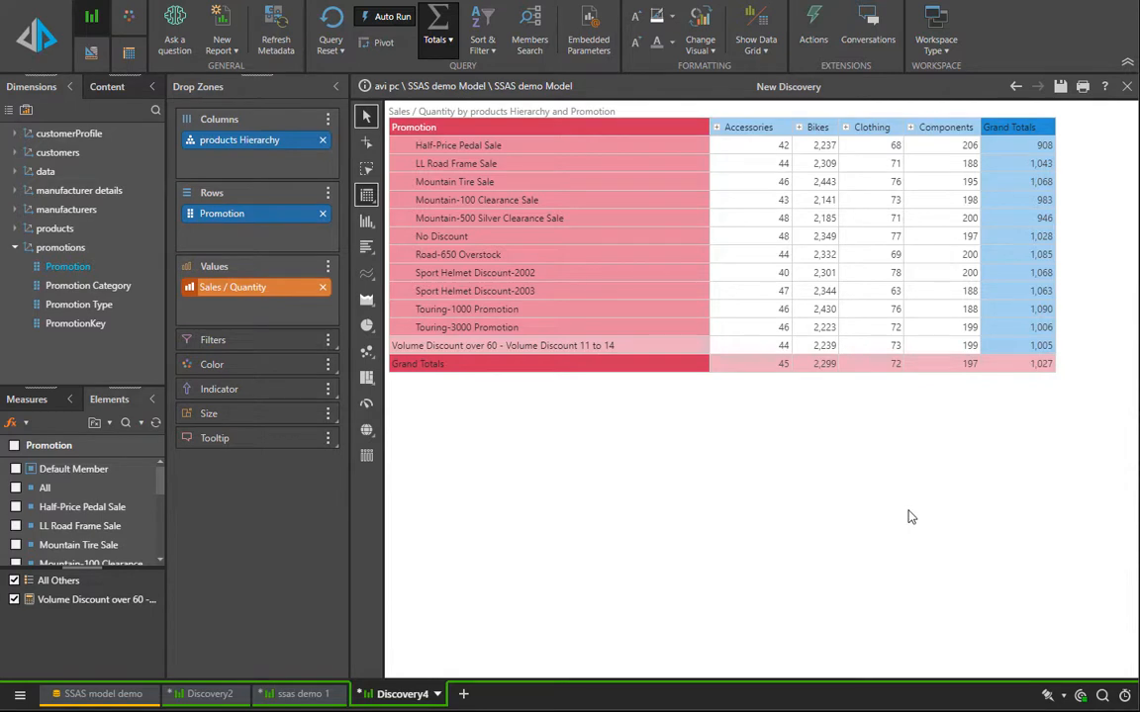
Step: Convert the grid to a stacked column chart with Promotion as categories and products Hierarchy as color
left_click(366, 222)
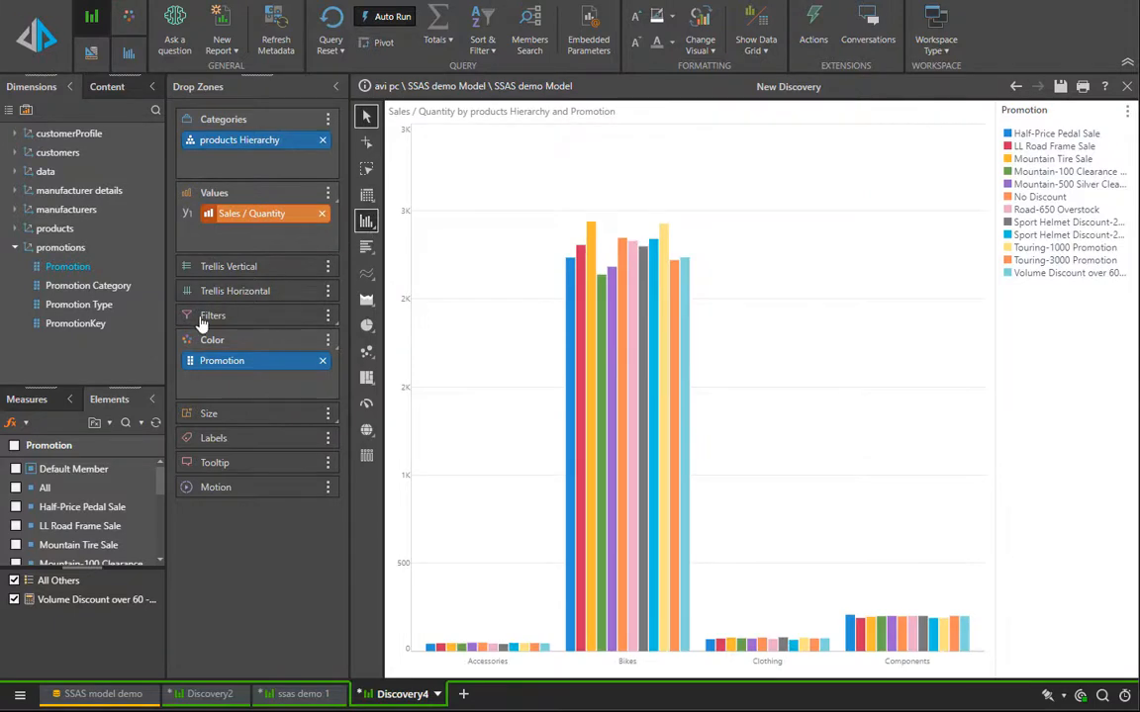
mouse_move(244, 361)
left_mouse_down()
mouse_move(247, 287)
mouse_move(297, 158)
mouse_move(282, 161)
mouse_move(252, 266)
mouse_move(252, 352)
left_mouse_up()
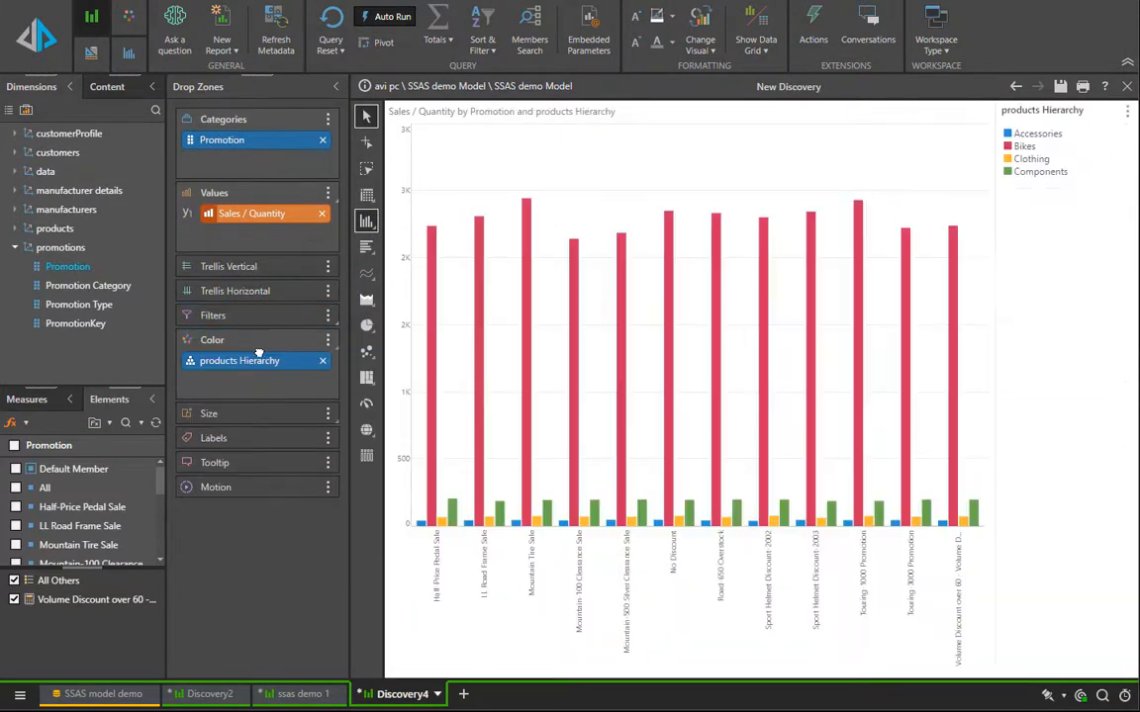
left_click(395, 216)
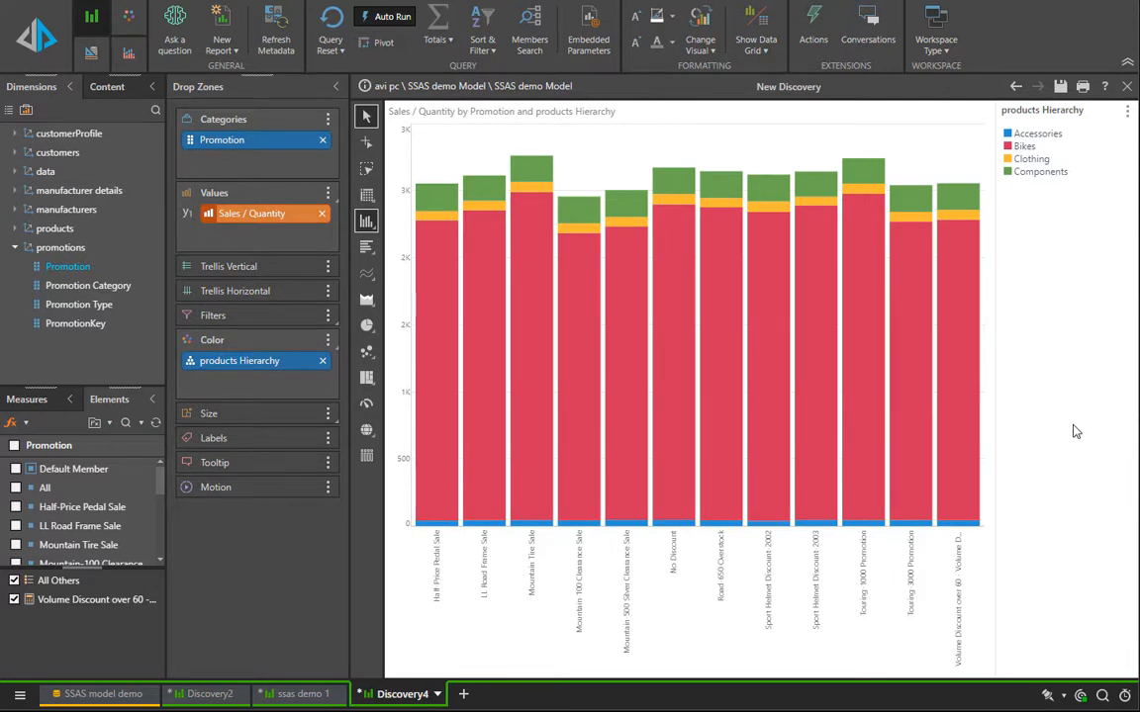
Step: Add the Margin measure from the data folder to the promotions chart on a second value axis
left_click(27, 399)
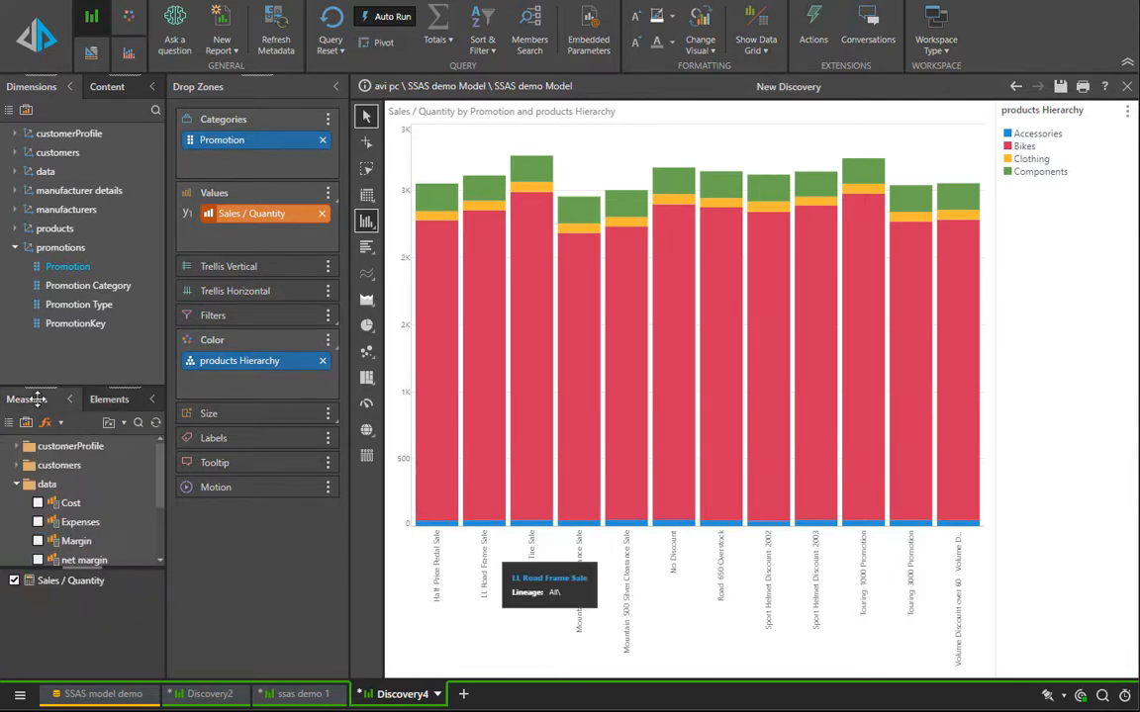
left_click_drag(71, 542, 737, 289)
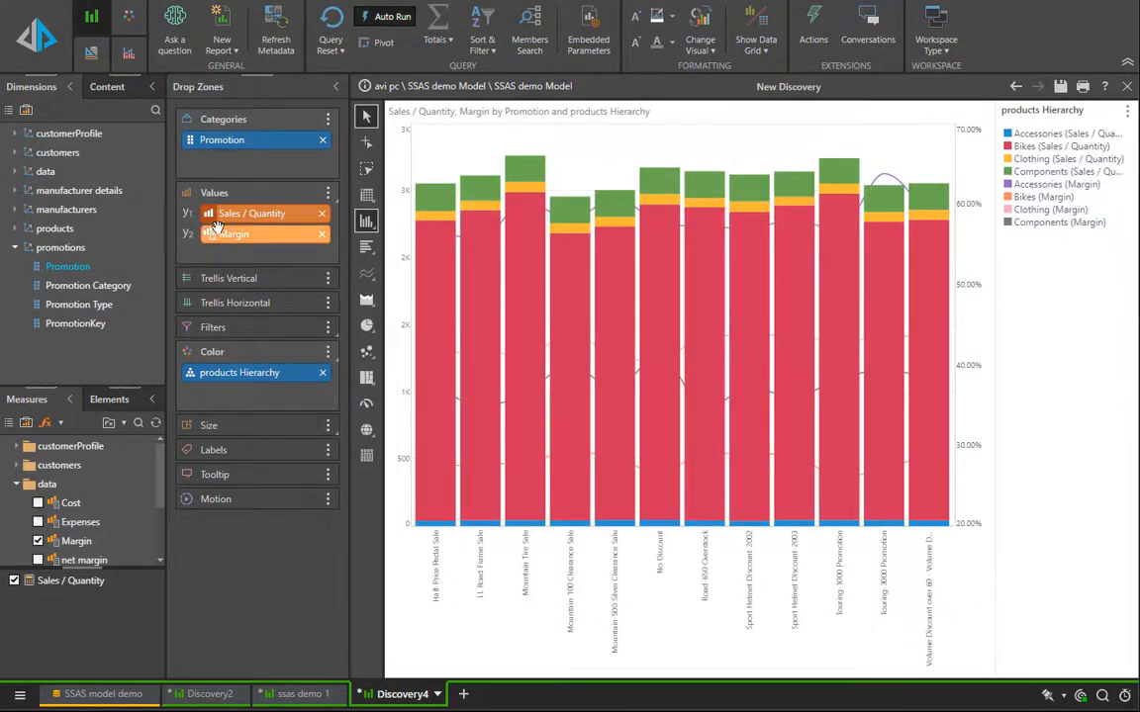
left_click_drag(218, 227, 222, 210)
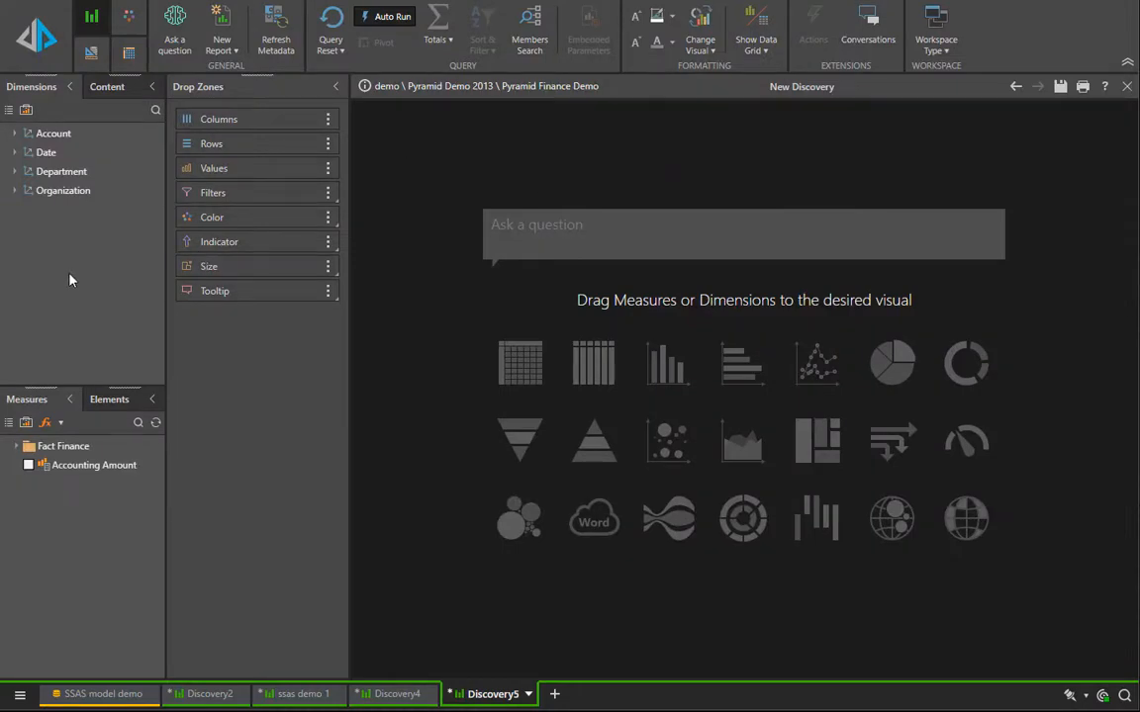
Step: Build a grid of Accounting Amount with the Account hierarchy on rows and Month Dates on columns
double_click(45, 134)
left_click_drag(89, 172, 258, 145)
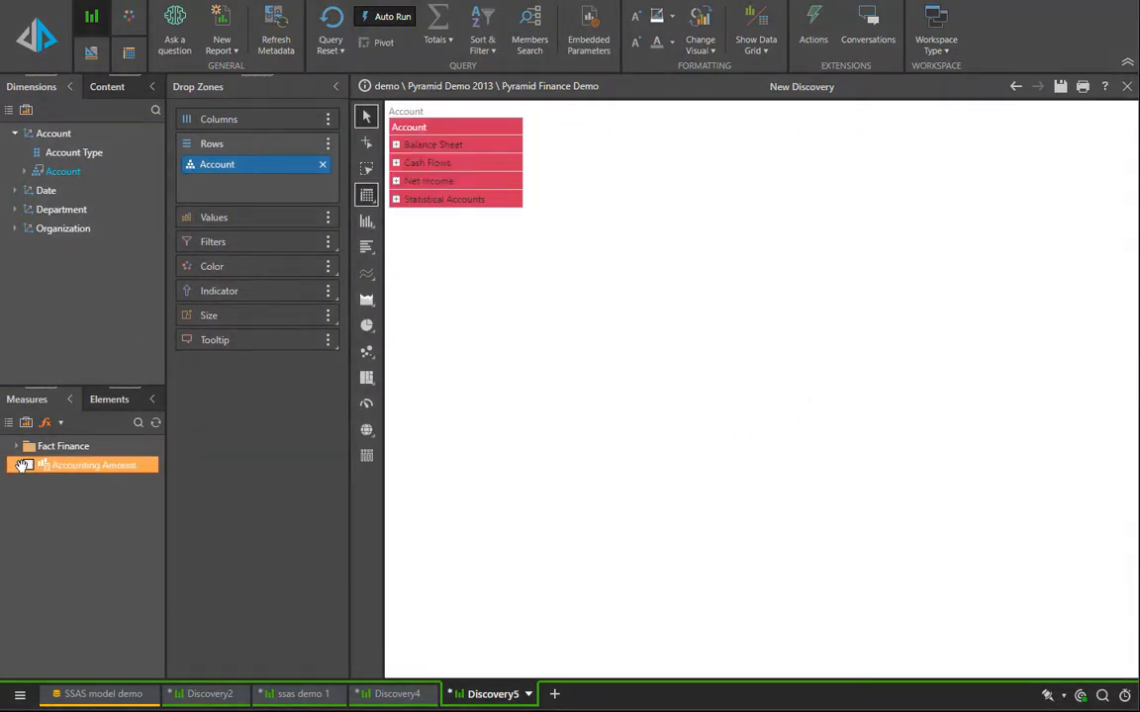
left_click(29, 465)
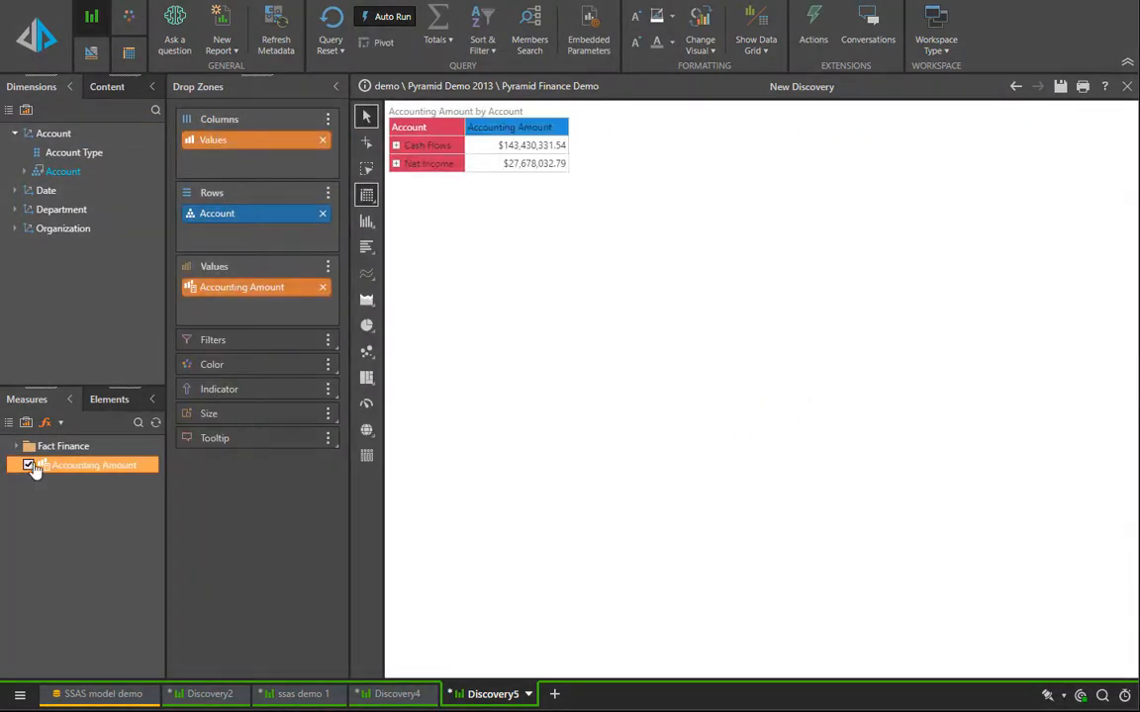
double_click(46, 190)
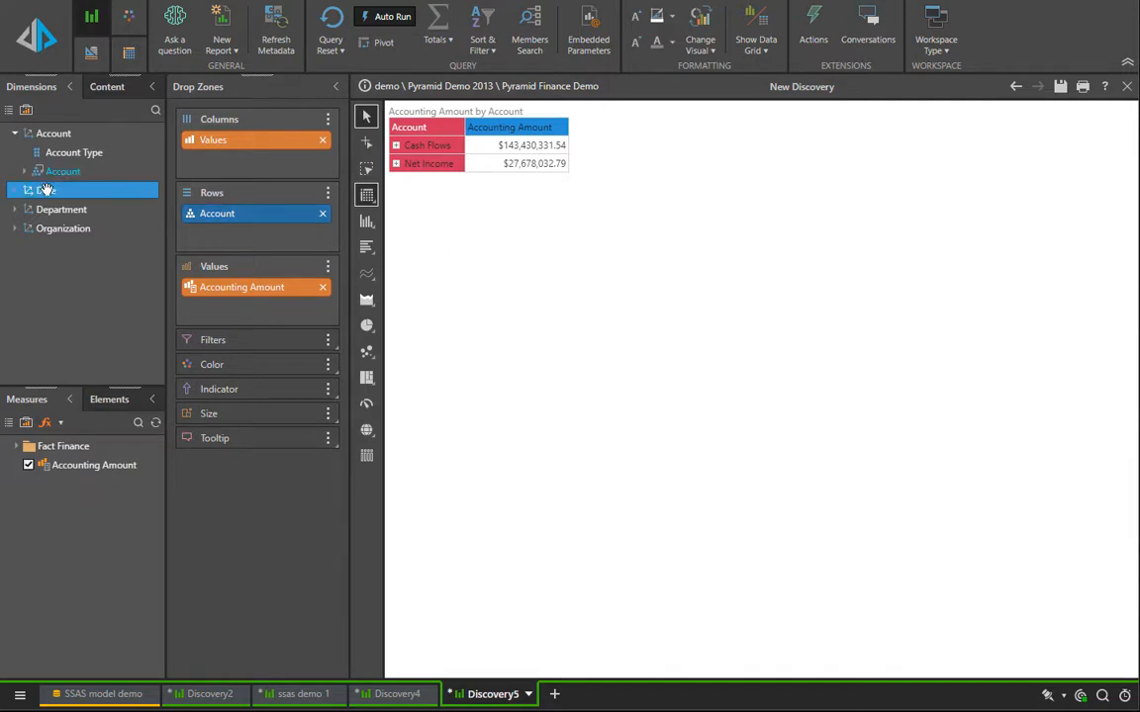
left_click_drag(54, 228, 227, 166)
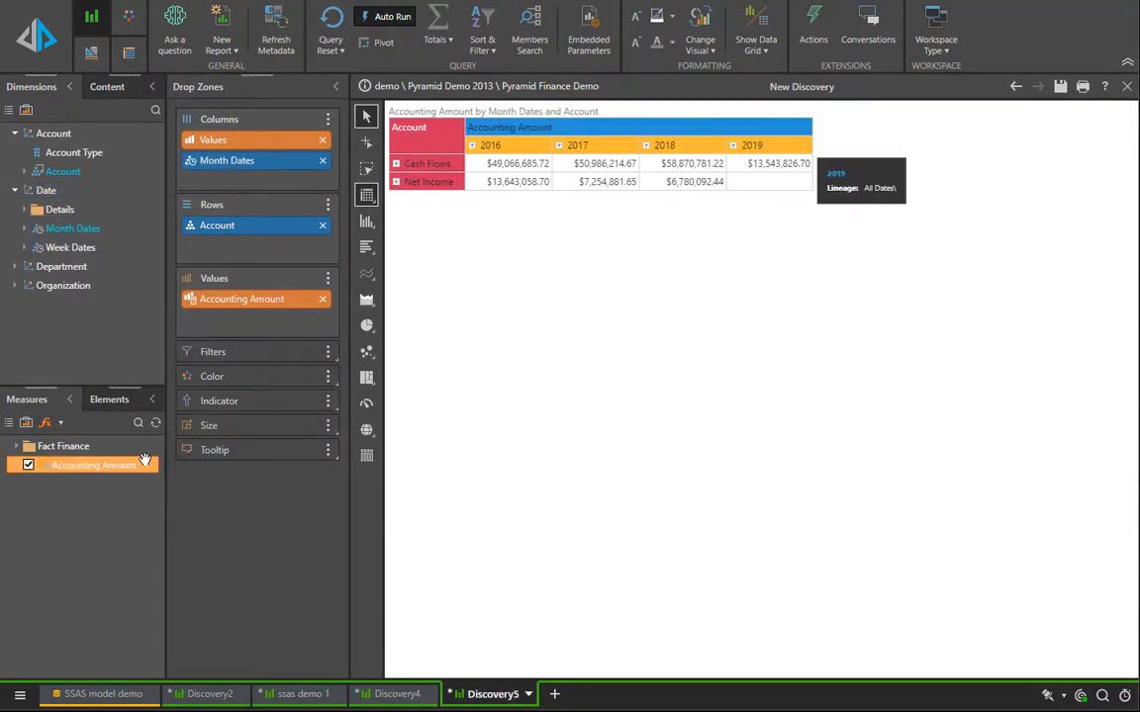
Step: Limit the grid's rows to Net Income with all its descendants and look through the accounts
right_click(415, 186)
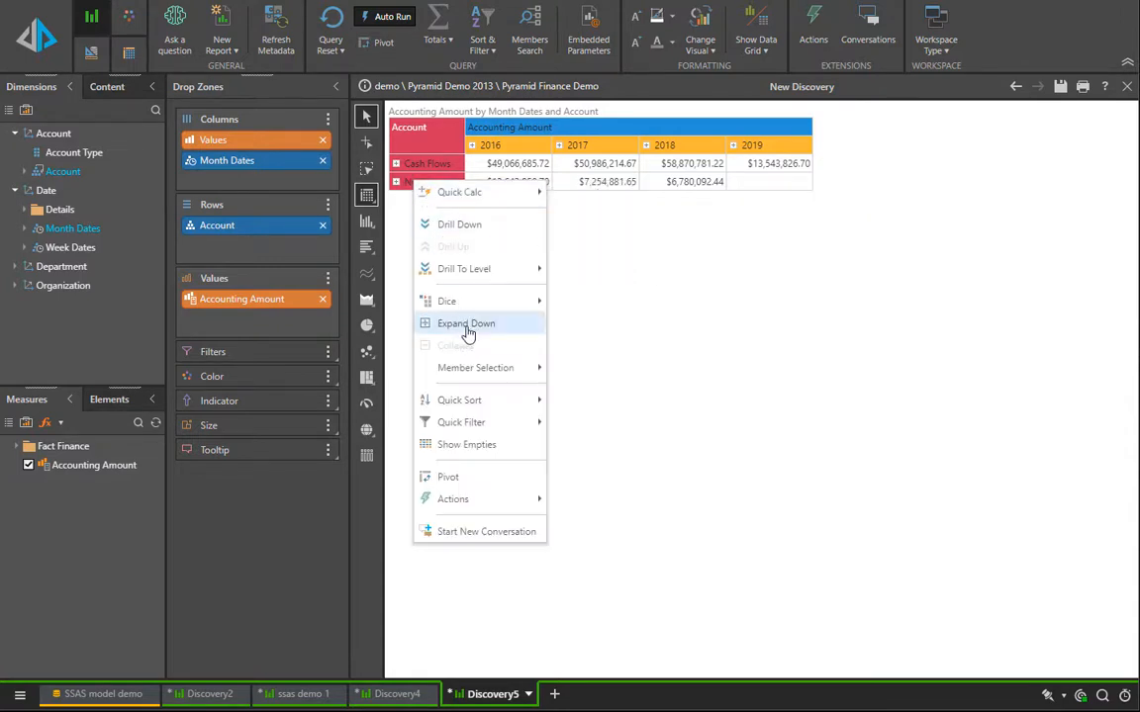
mouse_move(510, 371)
left_click(593, 396)
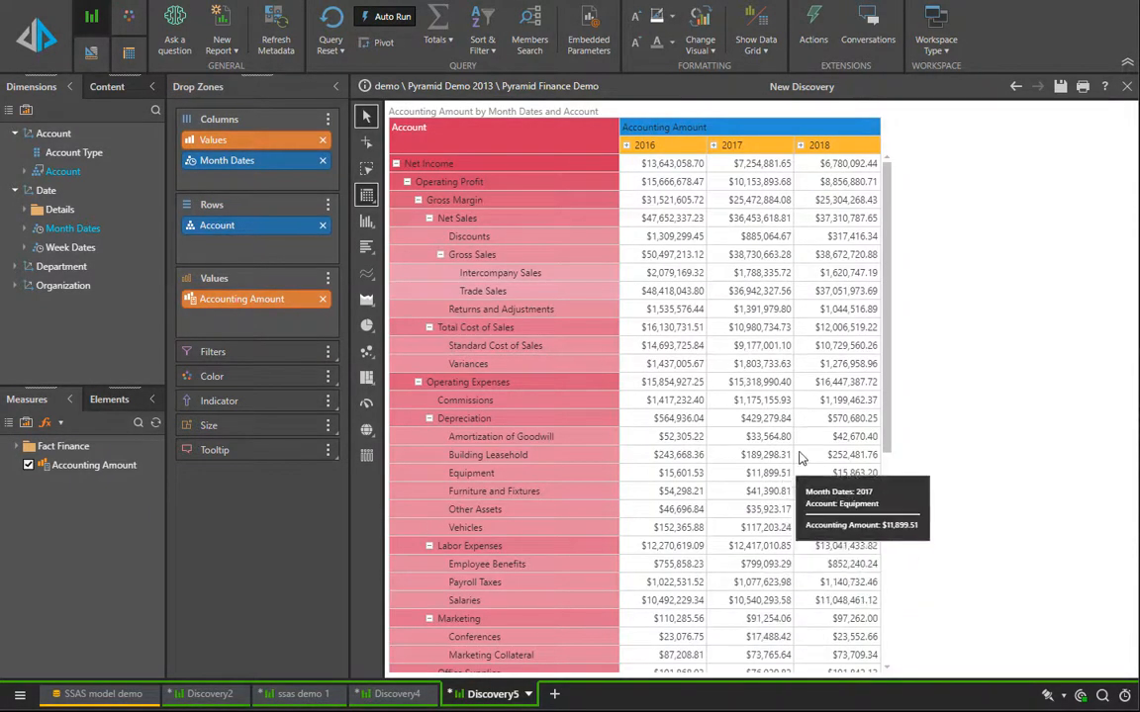
scroll(888, 648, "down", 5)
scroll(887, 648, "down", 1)
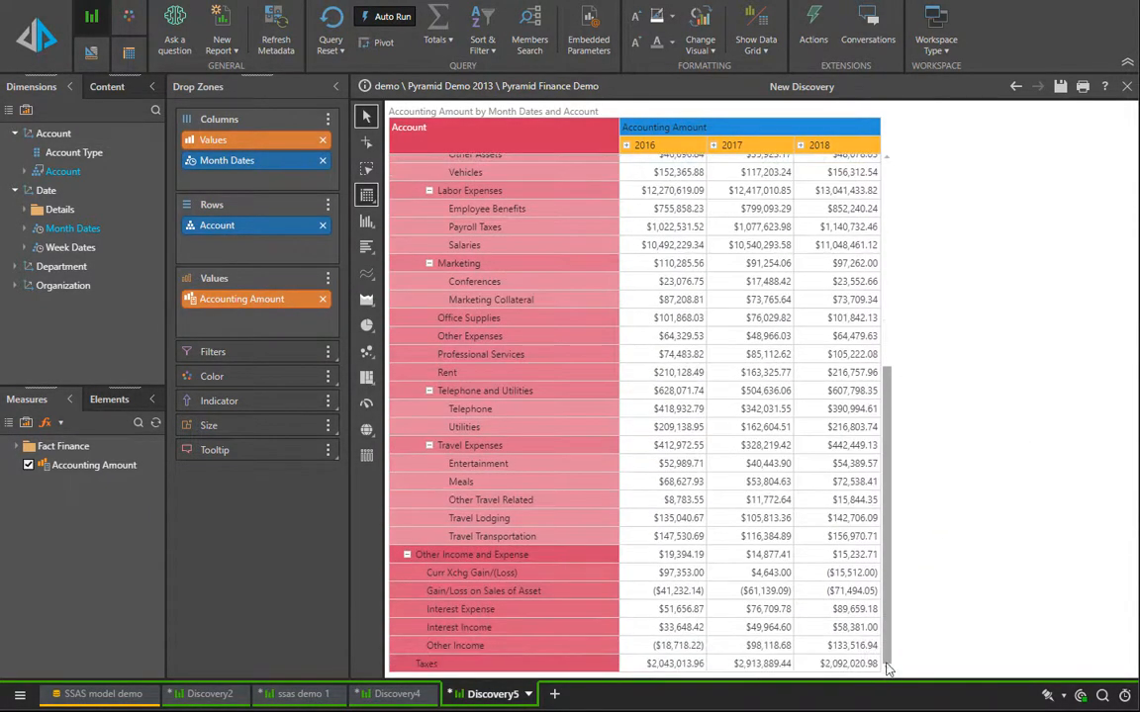
left_click_drag(887, 648, 894, 371)
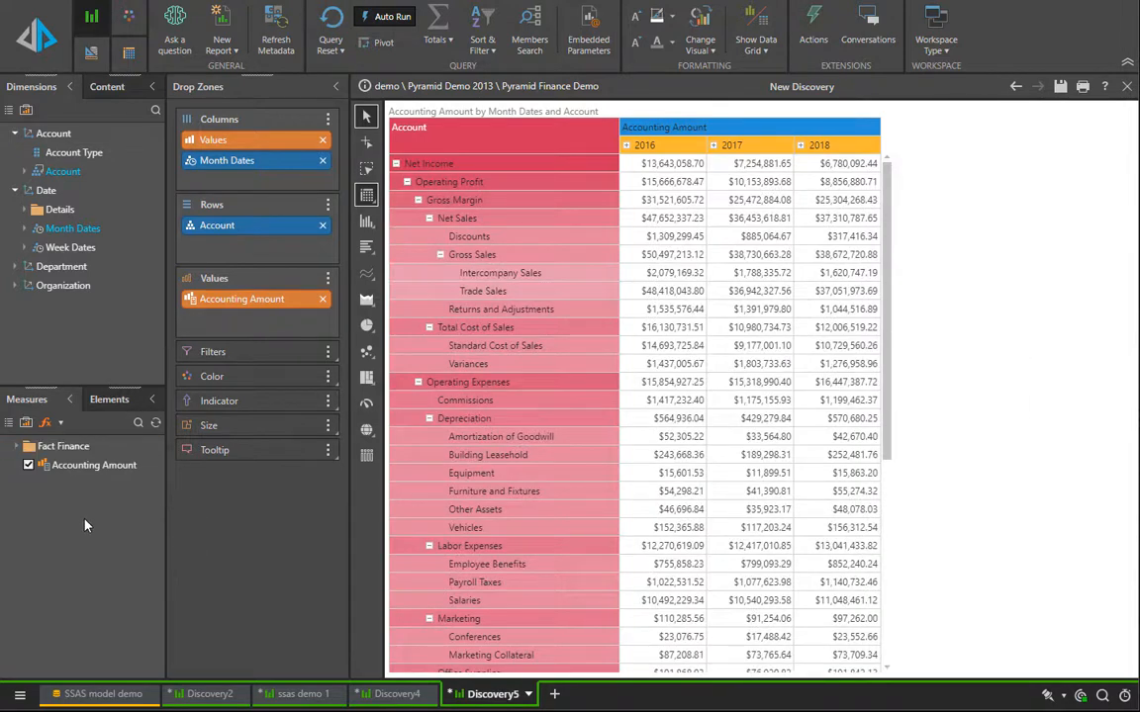
Step: Apply the plain white grid design with underlined parent rows and bold upper levels, and review the whole statement
left_click(129, 54)
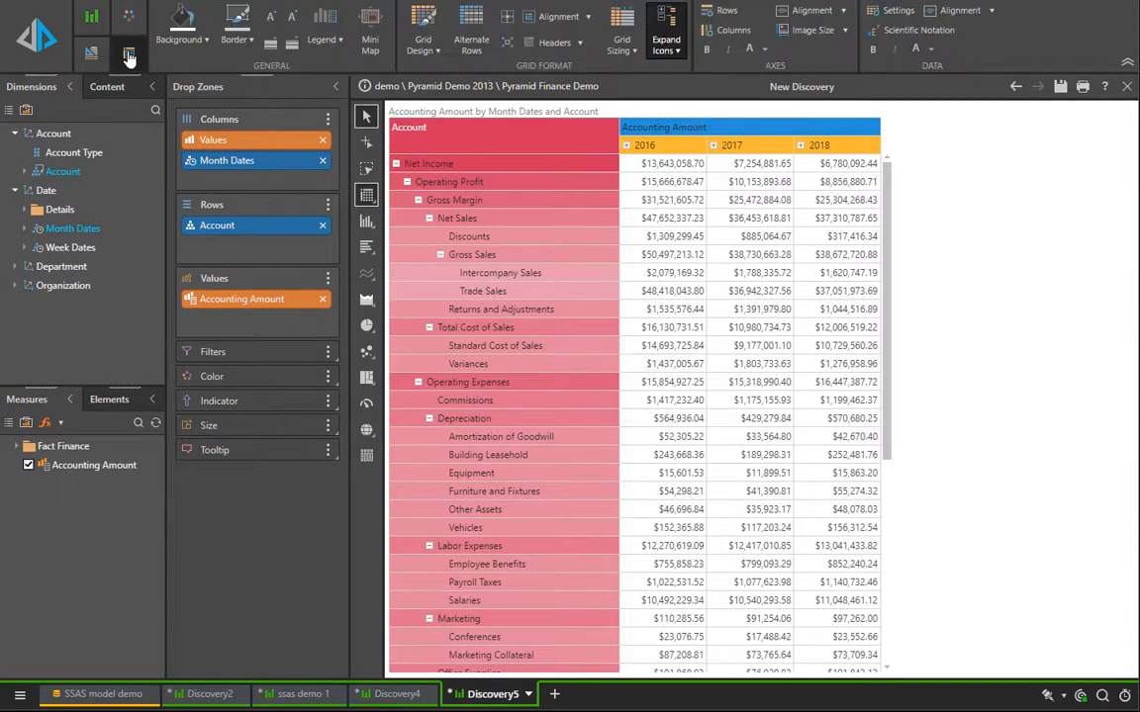
left_click(424, 45)
left_click(435, 126)
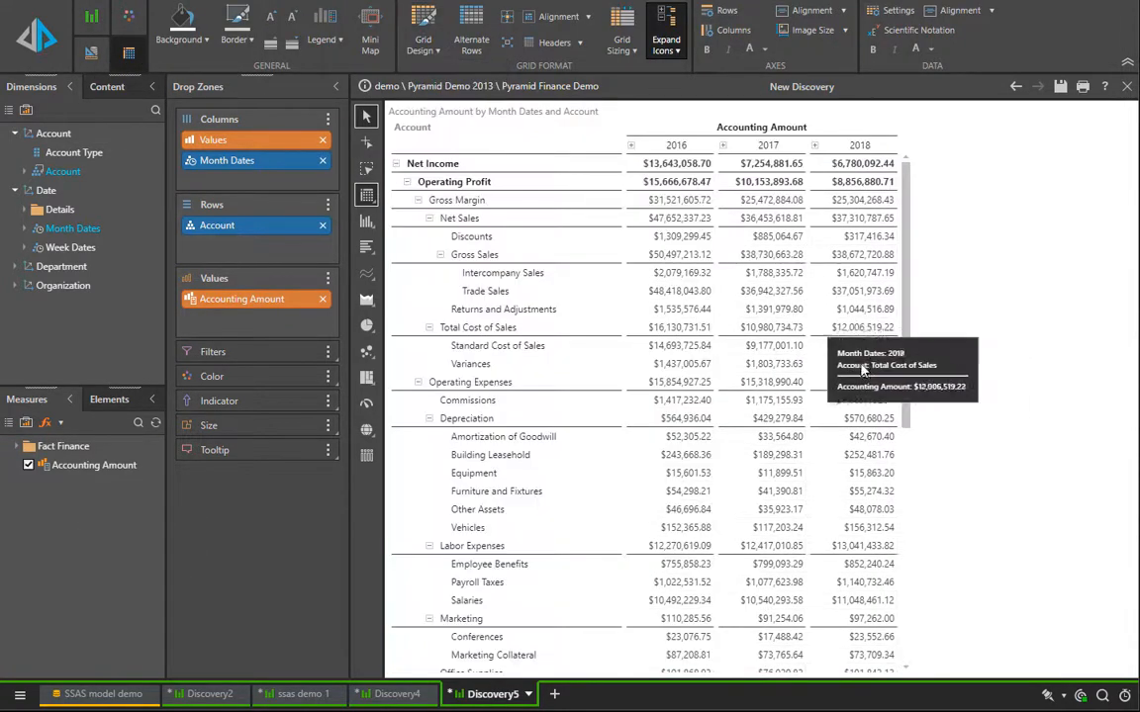
scroll(878, 639, "down", 6)
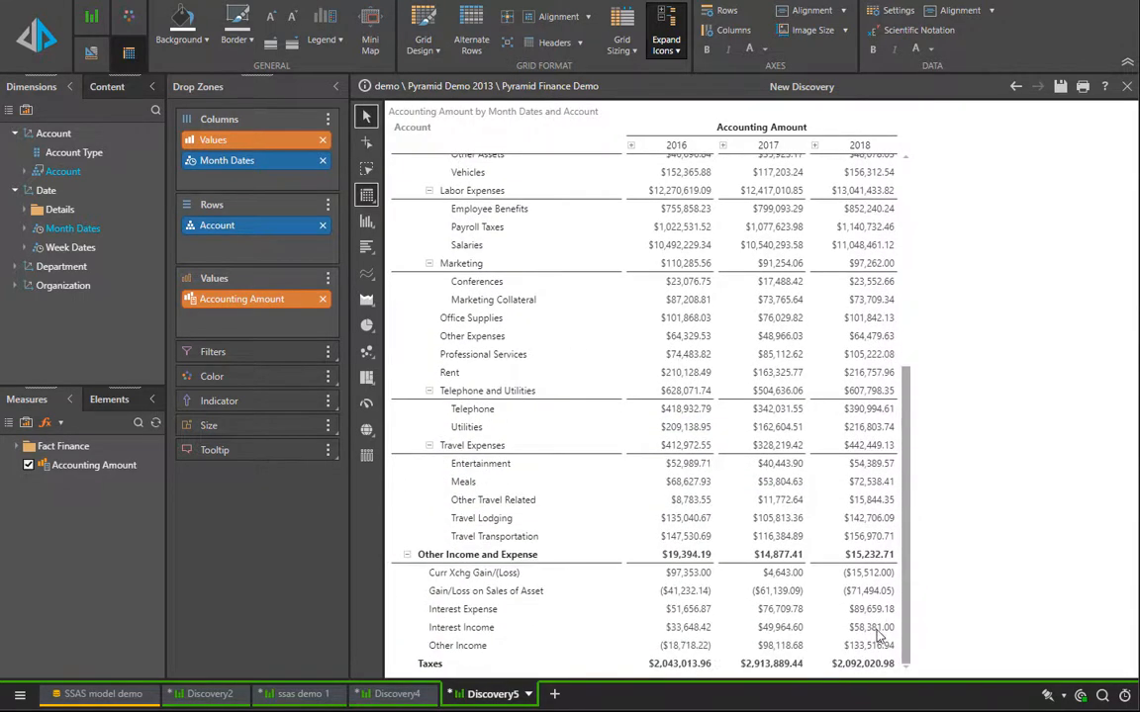
scroll(878, 639, "up", 8)
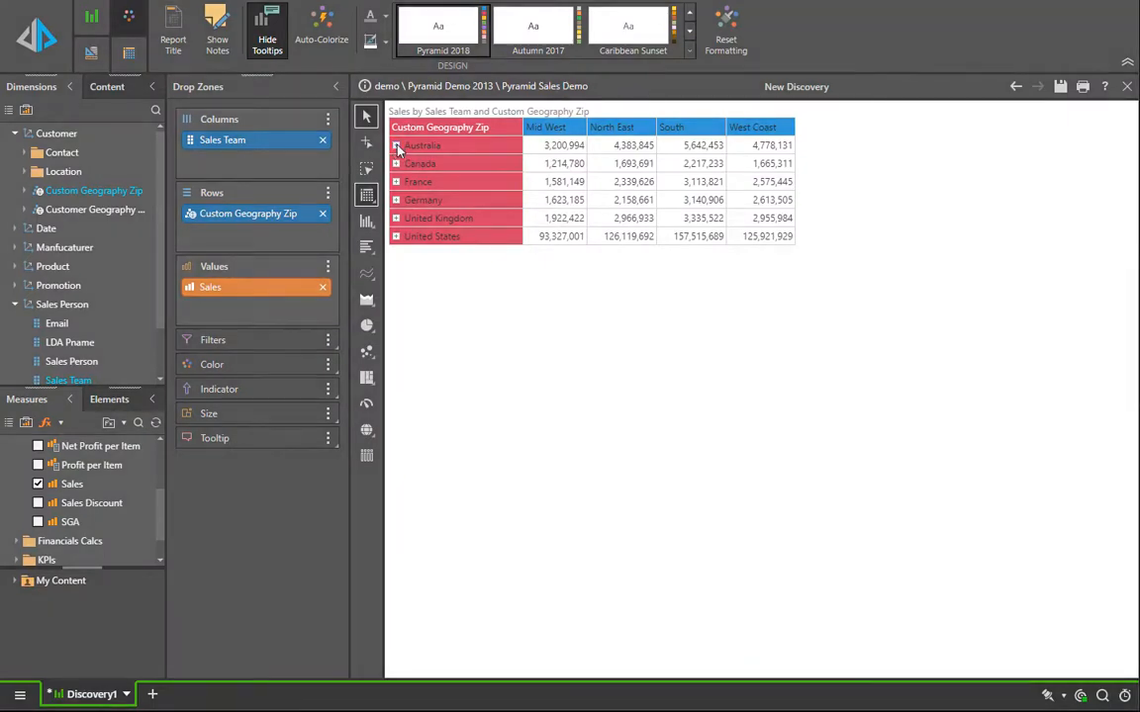
Step: Expand Australia and its New South Wales member in the Custom Geography Zip rows of the Sales grid
left_click(396, 145)
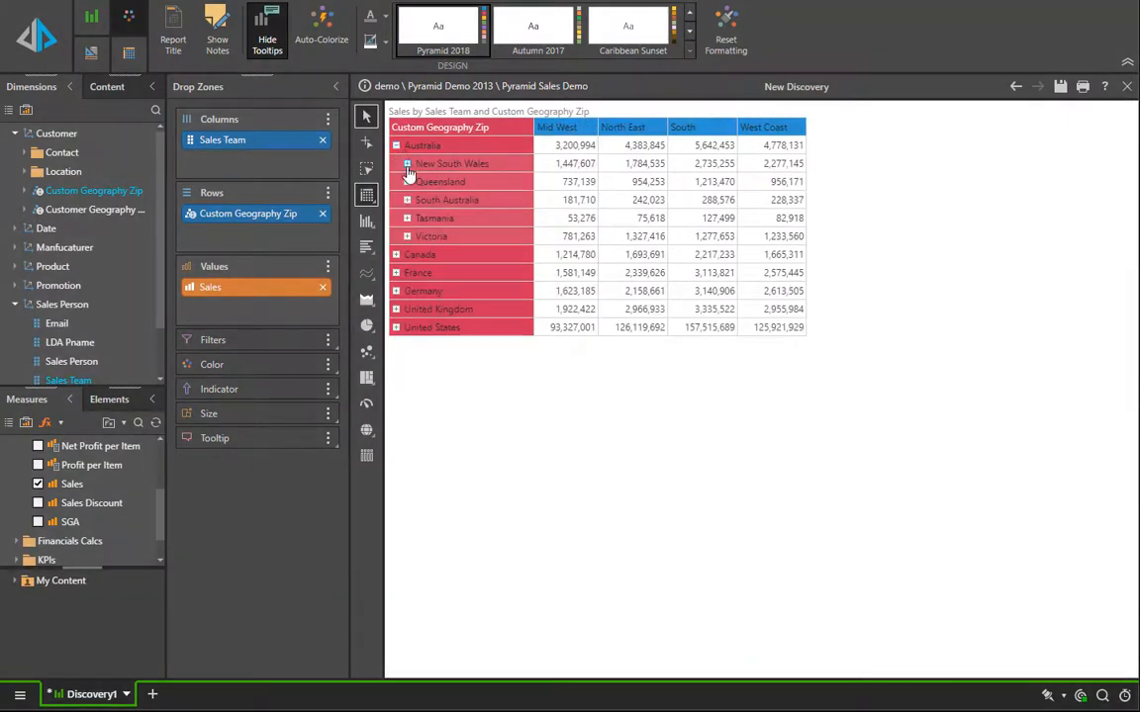
left_click(406, 163)
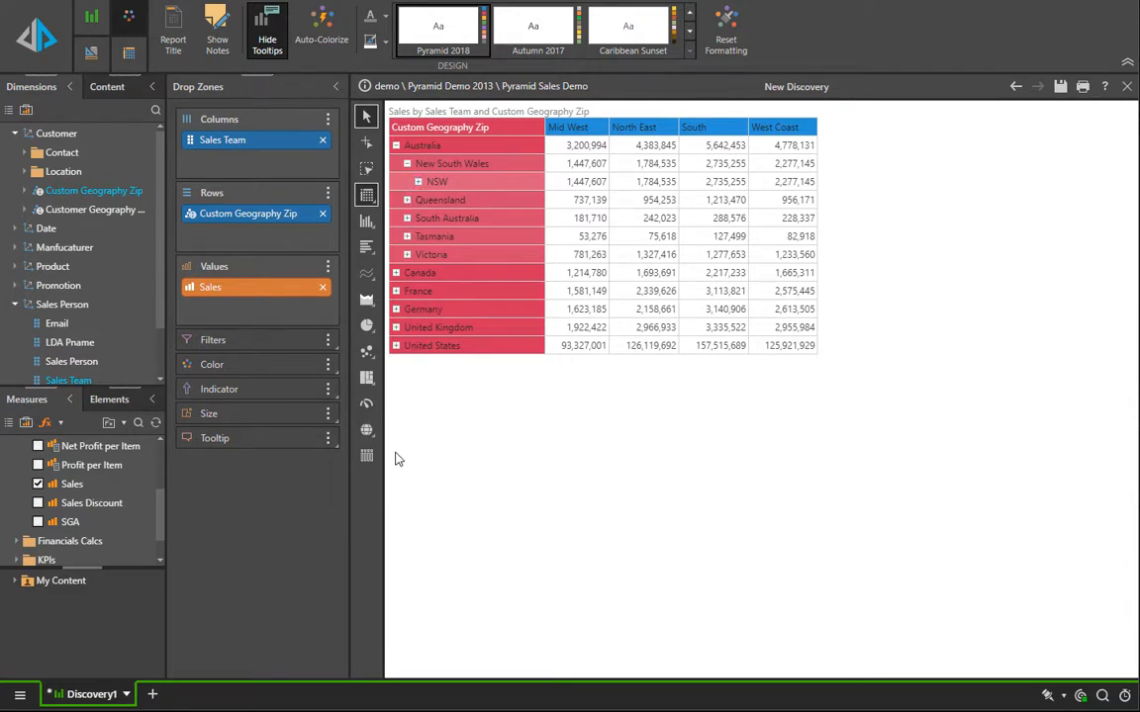
Step: Start a custom member formula with a Data Point combining the Sales measure and the Current Member of Custom Geography Zip
left_click(47, 423)
left_click(65, 445)
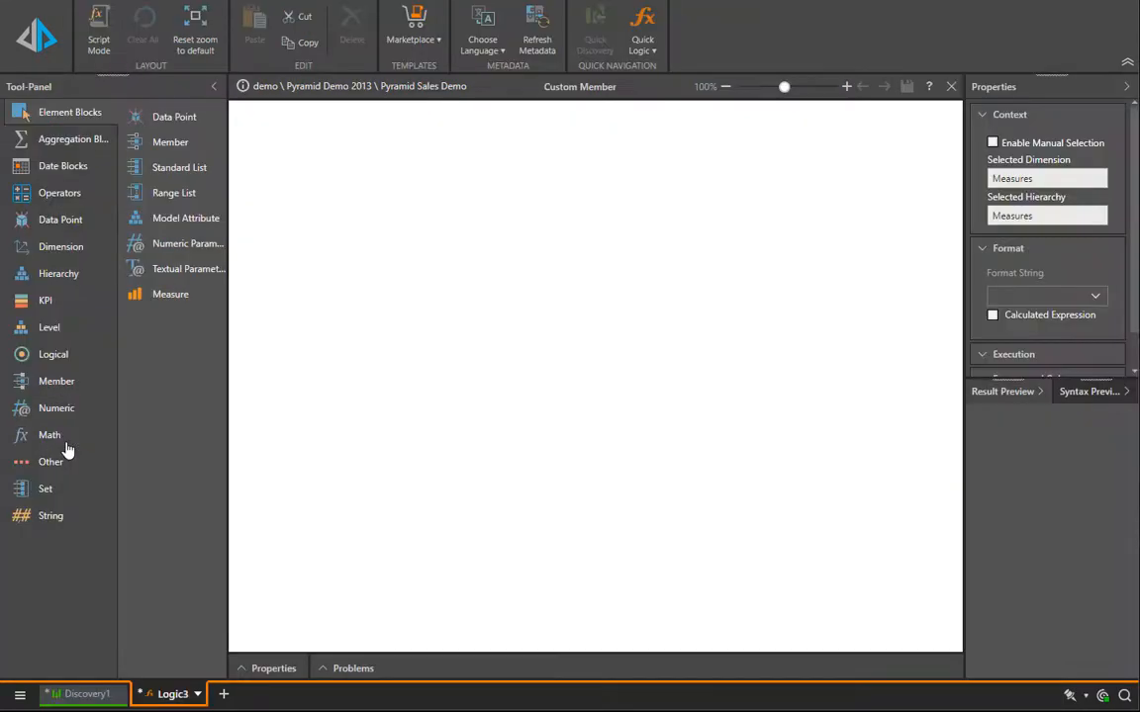
left_click_drag(176, 118, 318, 174)
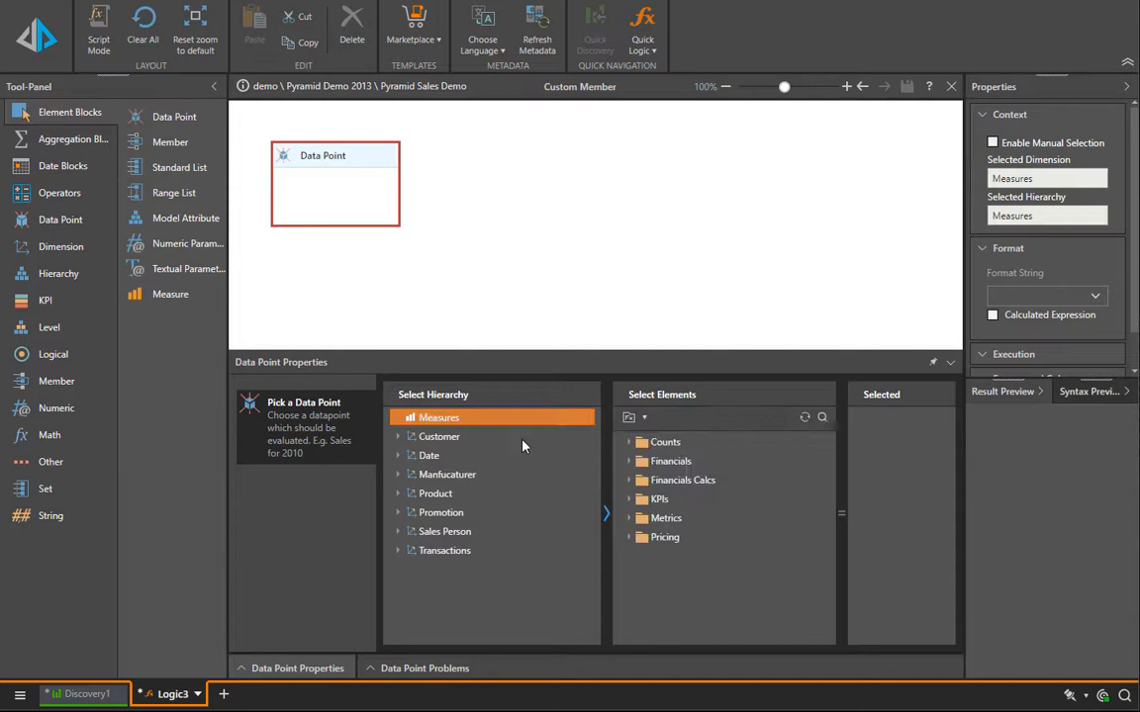
double_click(671, 461)
left_click(651, 595)
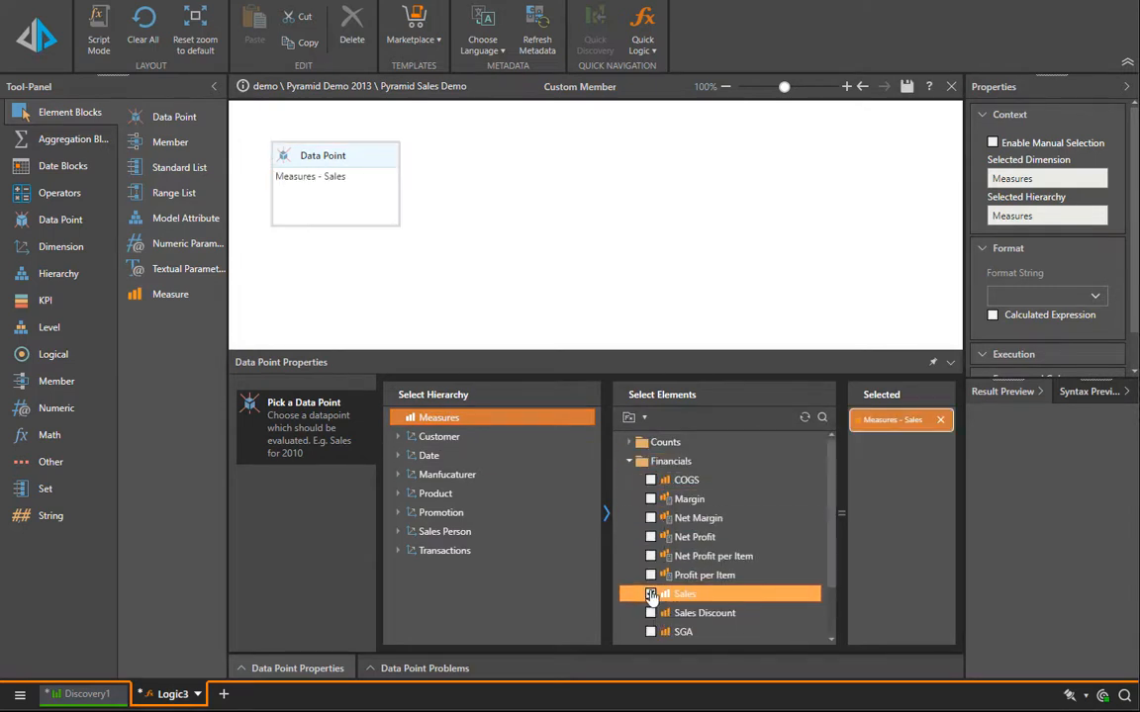
double_click(415, 437)
left_click(478, 492)
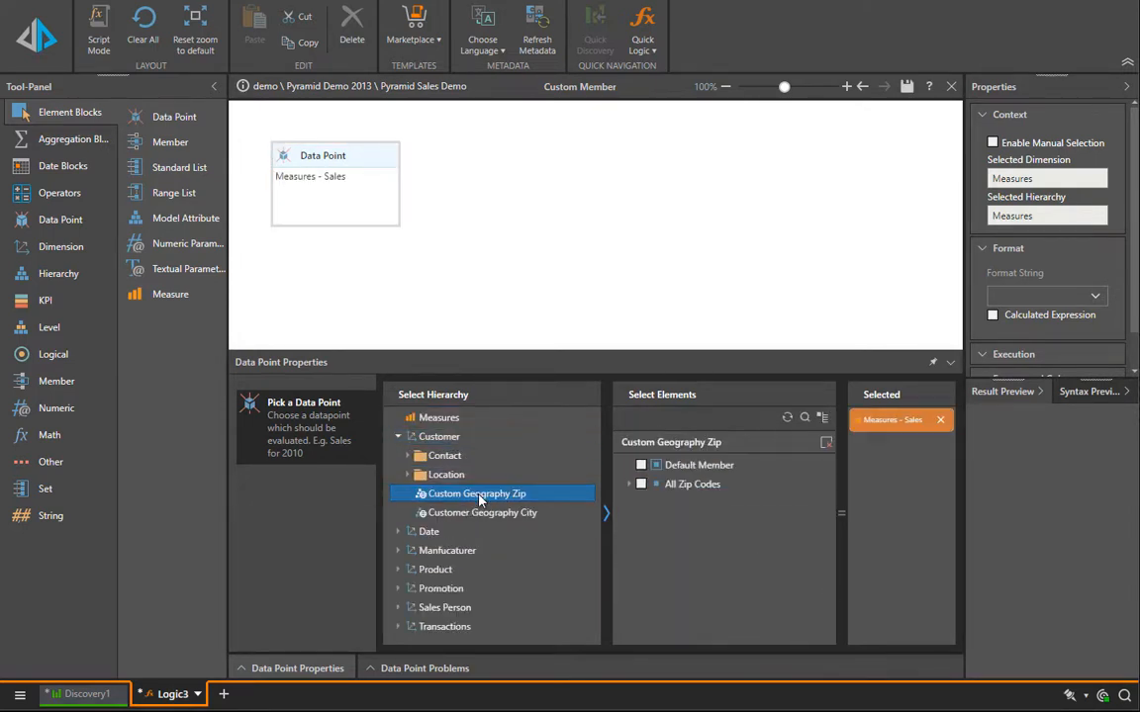
left_click(822, 416)
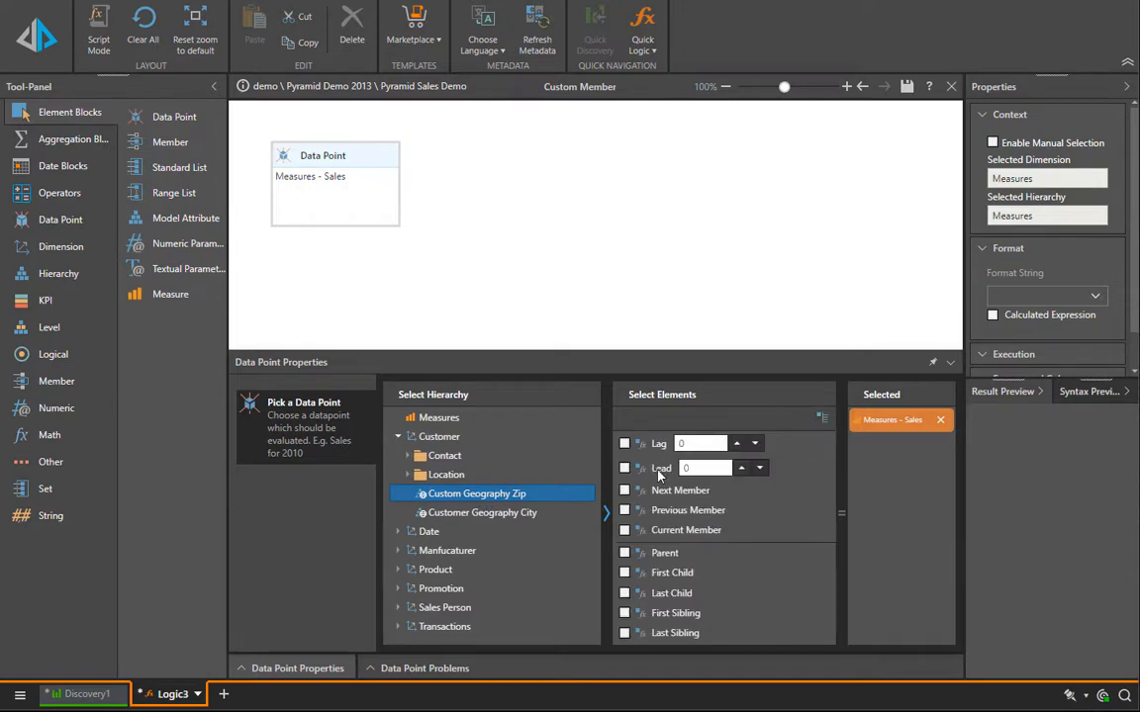
left_click(625, 530)
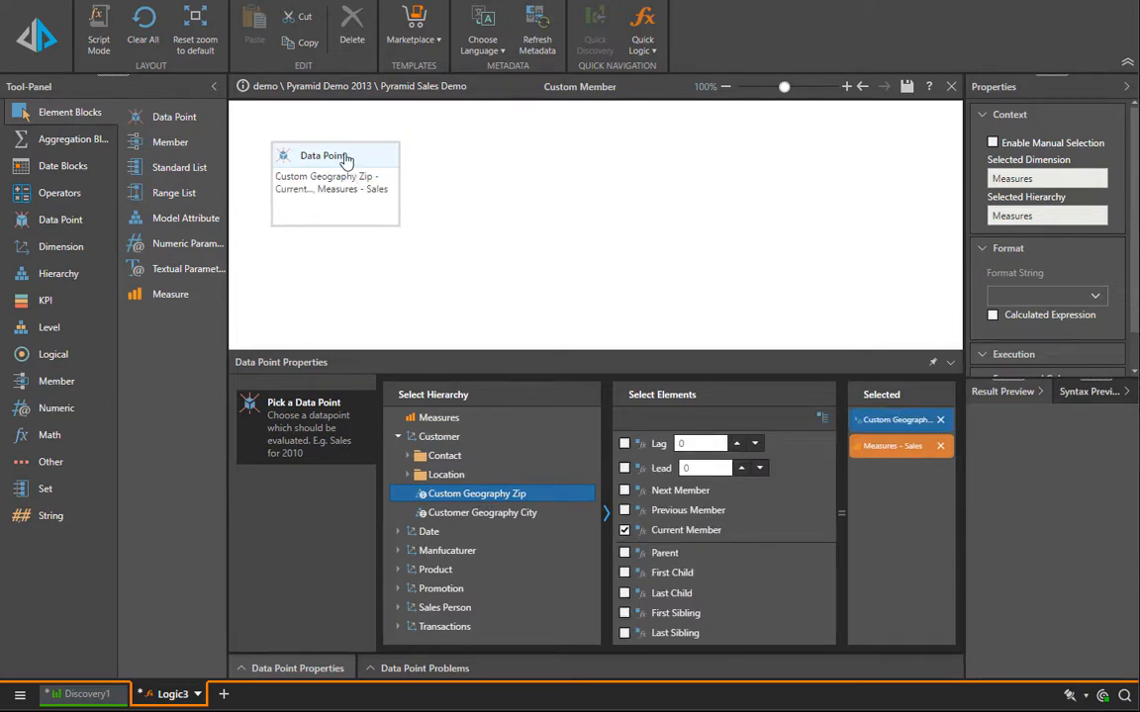
Step: Divide the data point by a copy of itself that uses the Parent of Custom Geography Zip
left_click(297, 42)
left_click(465, 222)
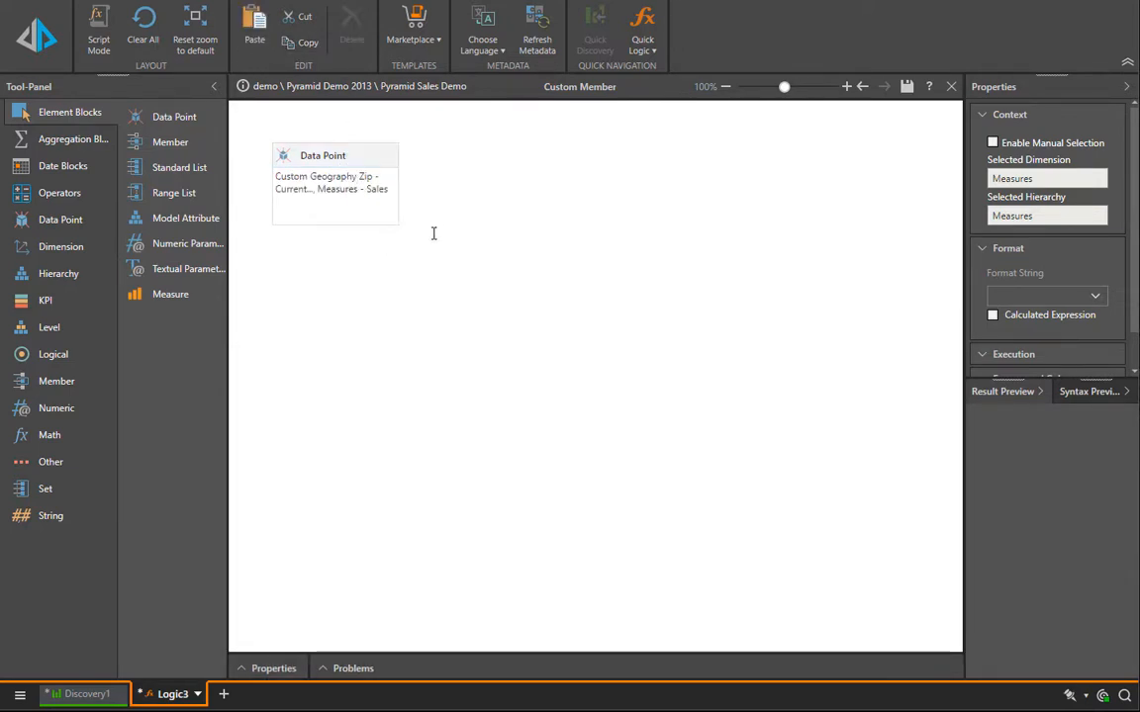
type("/")
left_click(253, 35)
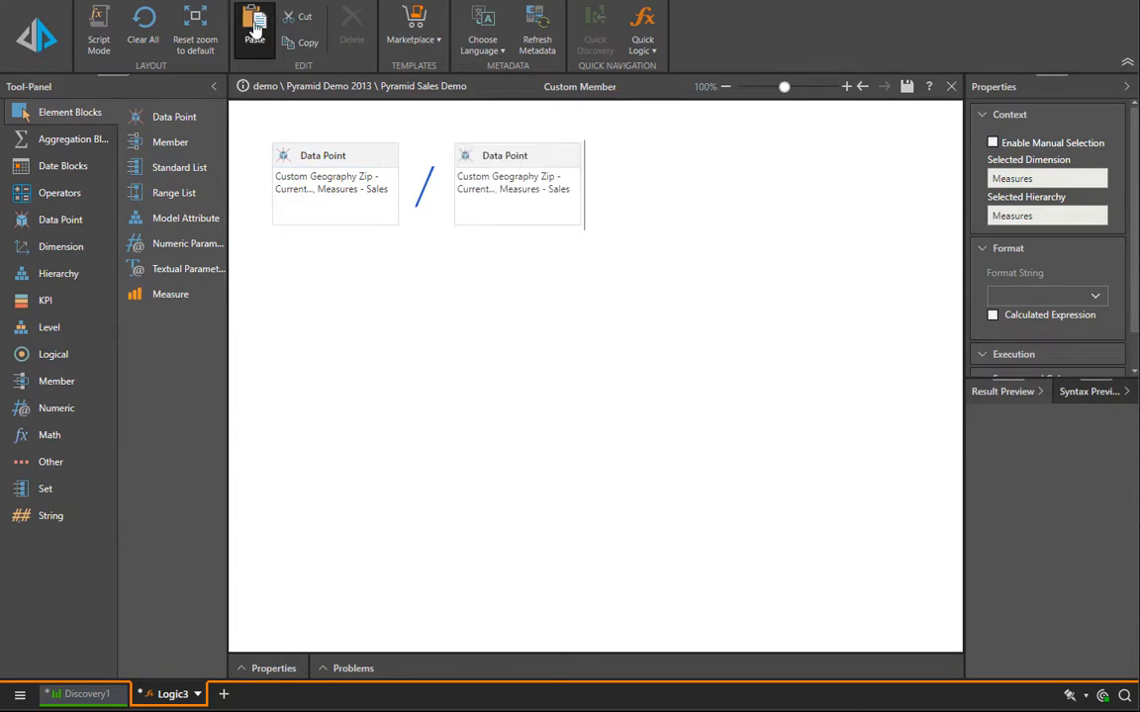
left_click(556, 159)
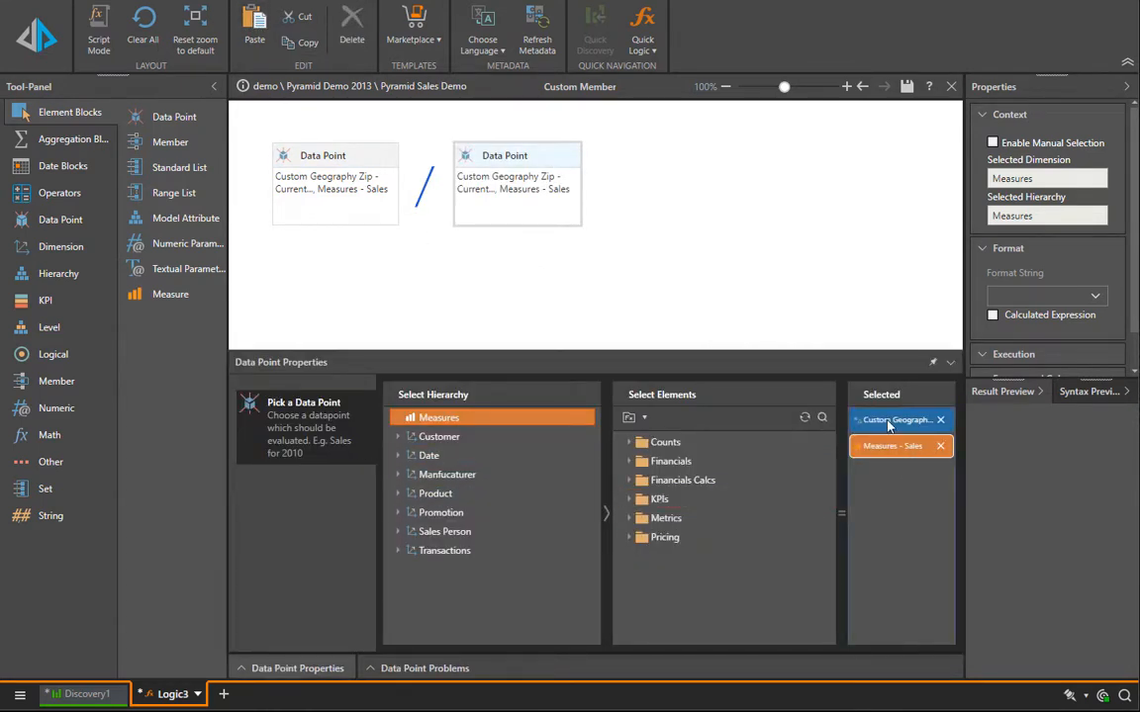
left_click(888, 422)
left_click(624, 552)
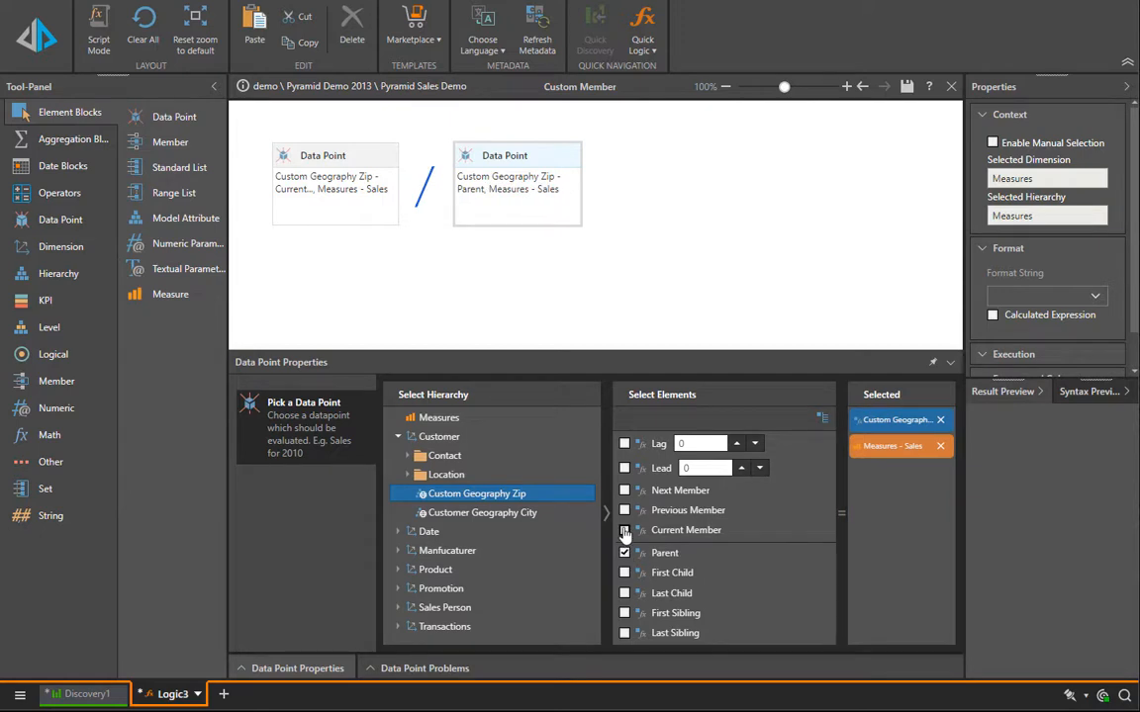
Step: Format the calculation as 0.00% and save it in My Content as "% sales of parent", replacing the existing file
left_click(1081, 295)
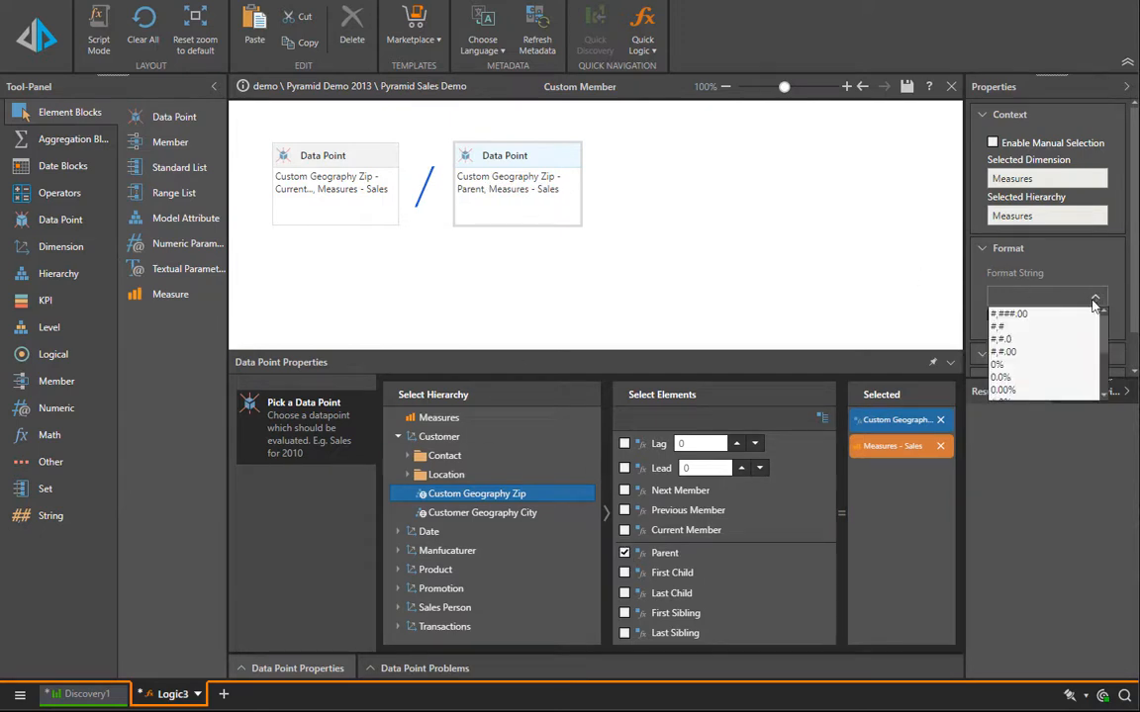
left_click(1029, 391)
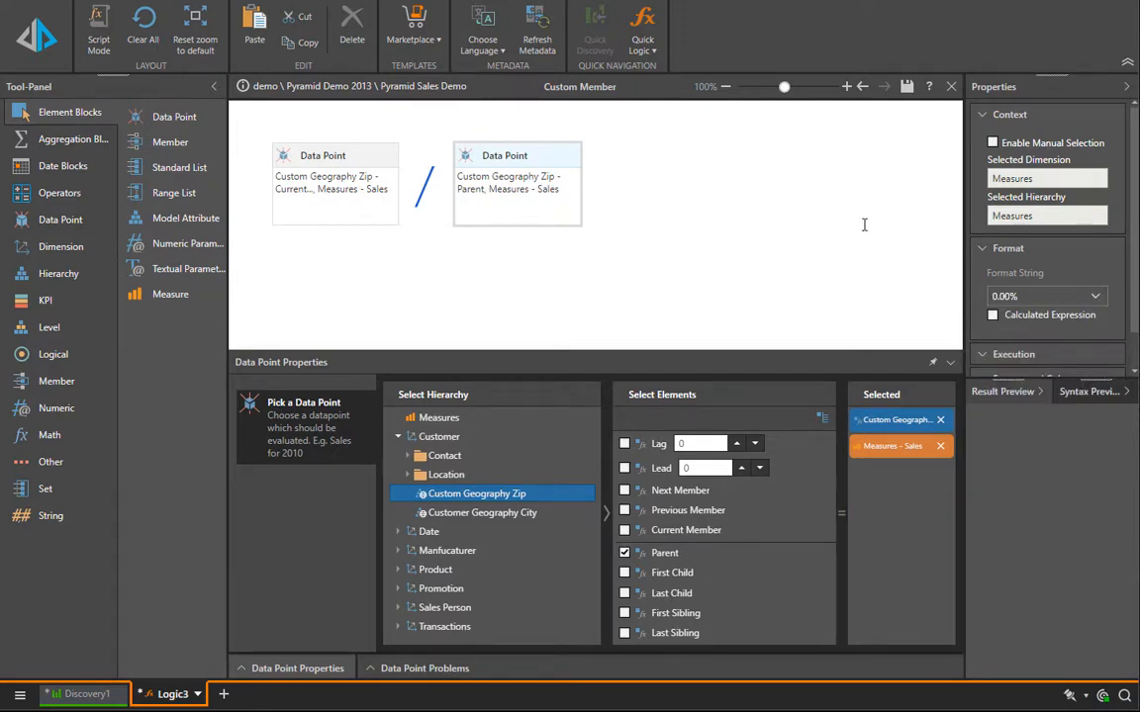
left_click(907, 86)
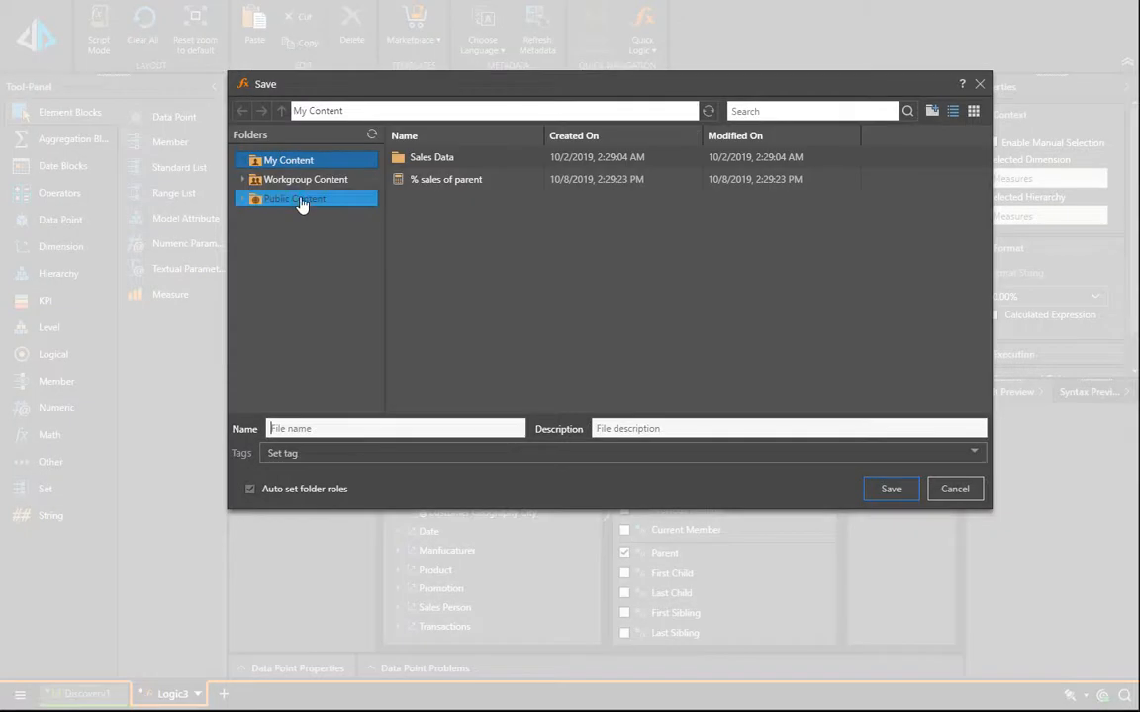
left_click(414, 183)
left_click(888, 489)
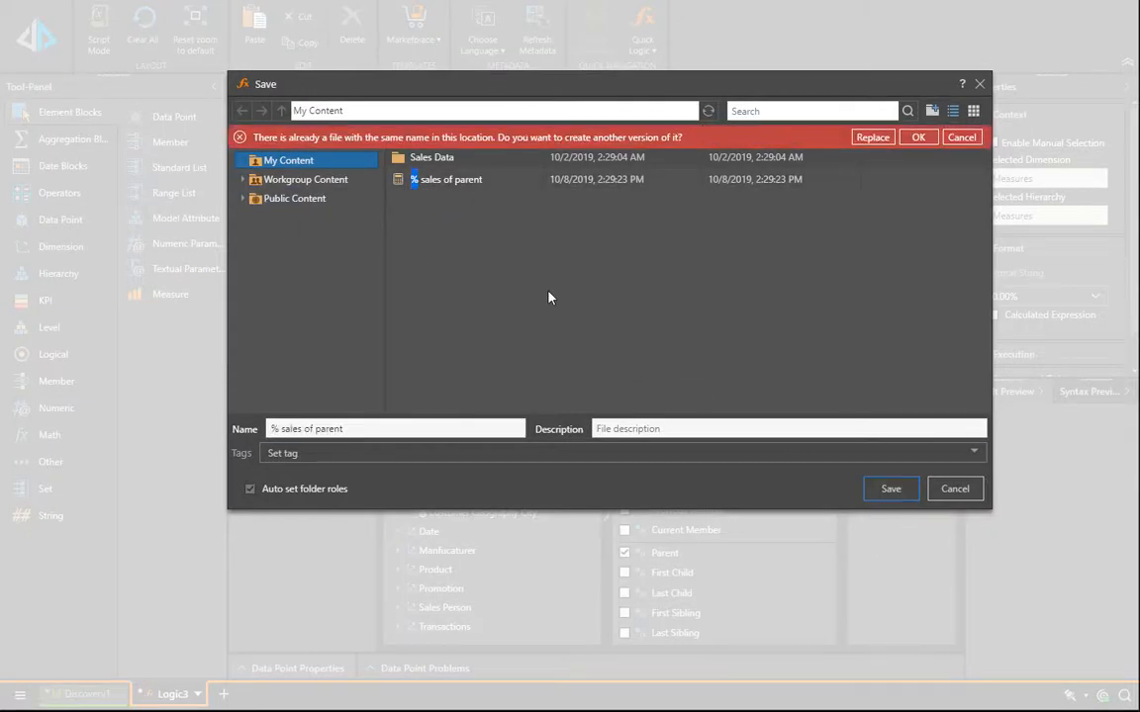
left_click(873, 137)
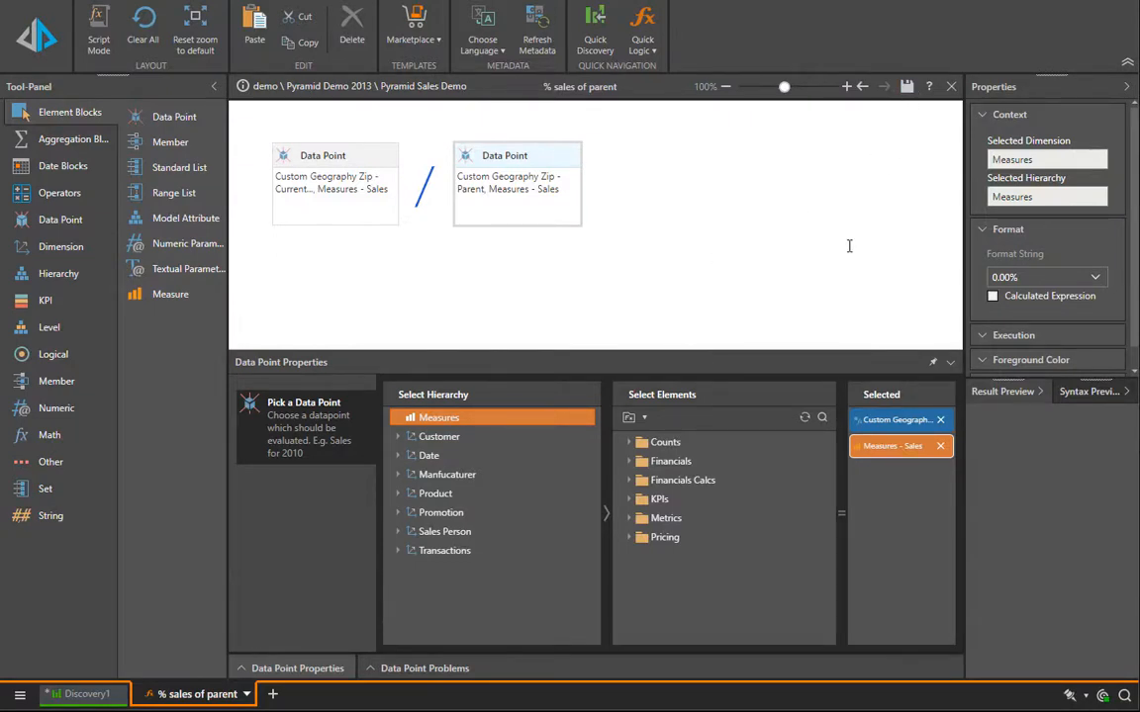
Step: Add the % sales of parent calculation to the Sales grid in Discovery1 and collapse New South Wales
left_click(87, 694)
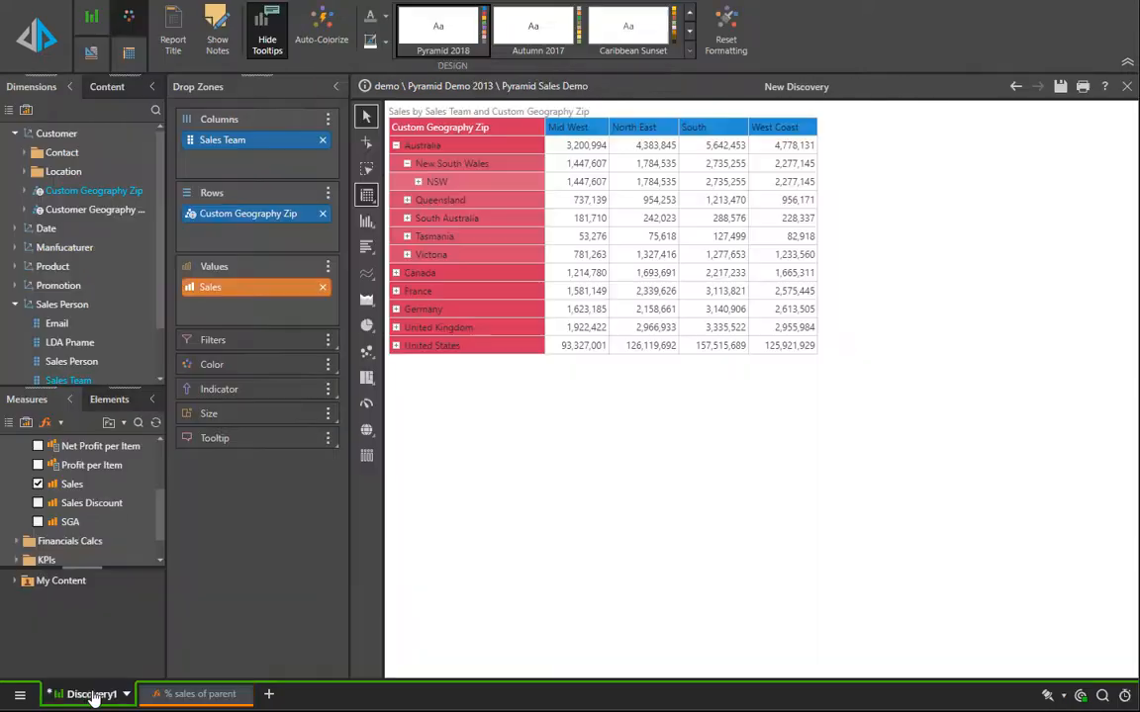
double_click(65, 582)
left_click(89, 599)
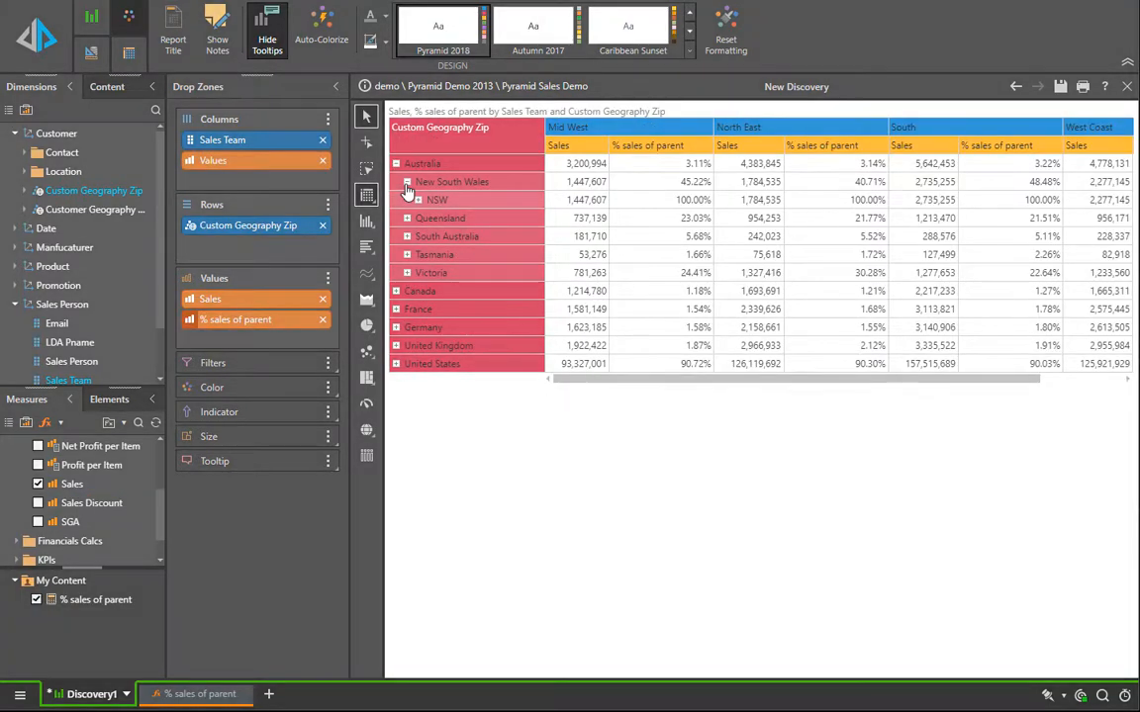
left_click(406, 181)
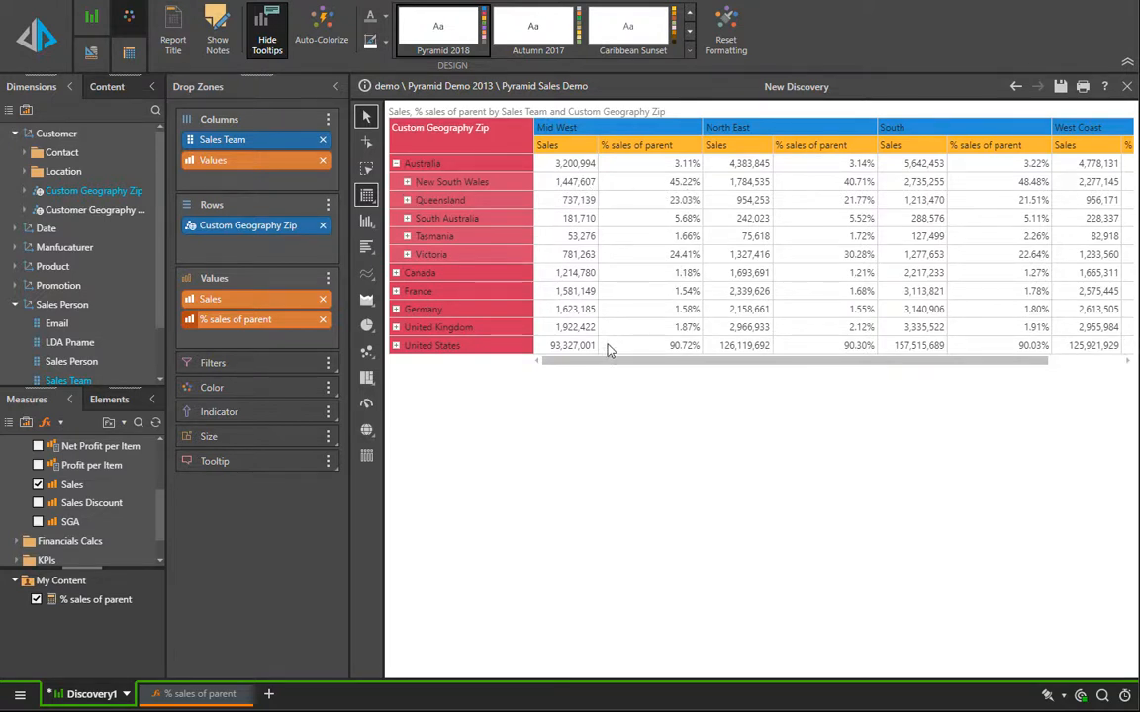
Step: Include the All Zip Codes member of Custom Geography Zip in the grid and remove the Sales measure from the values
left_click(252, 226)
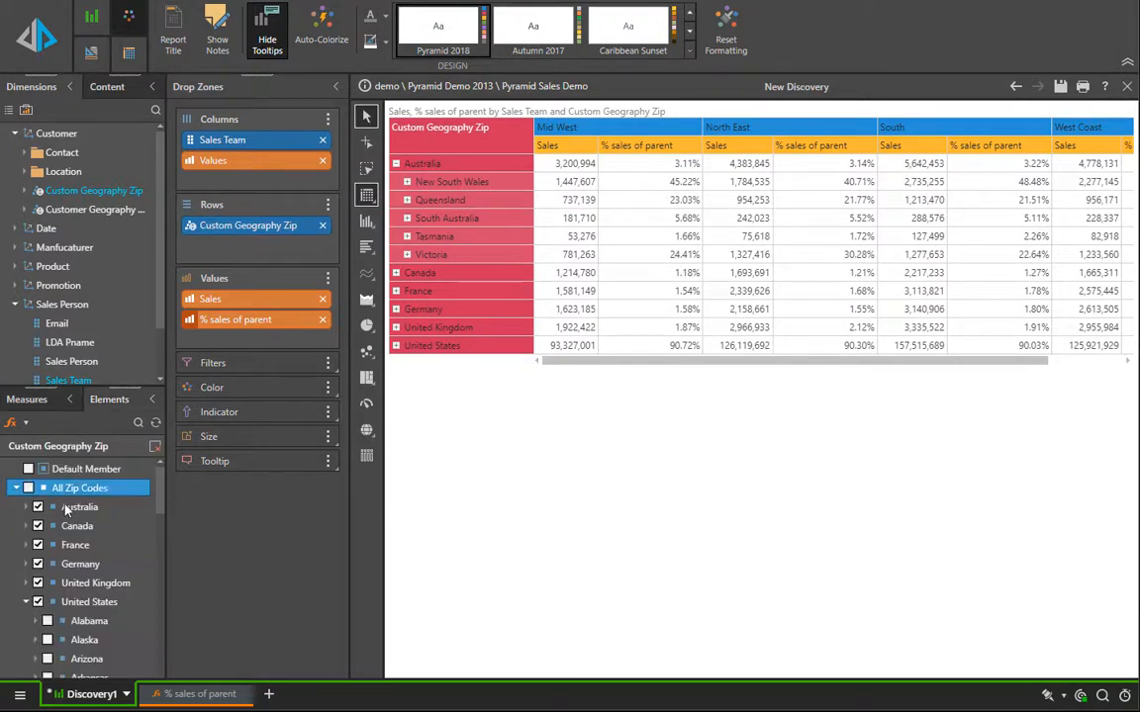
left_click(30, 488)
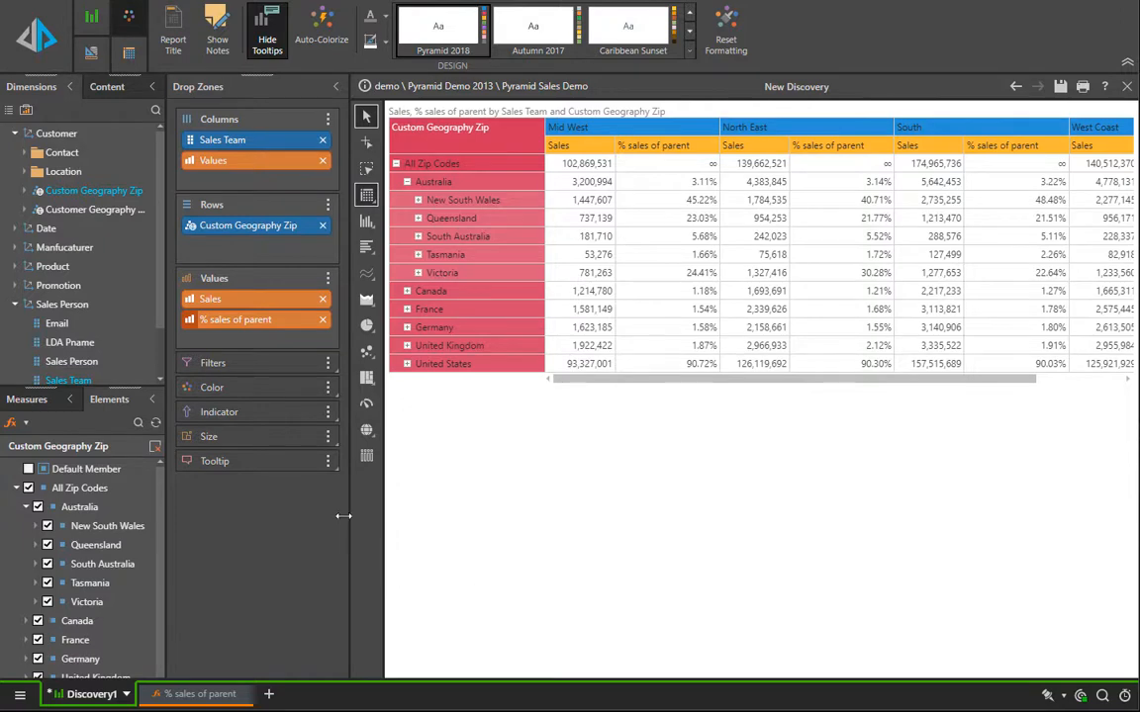
left_click(324, 301)
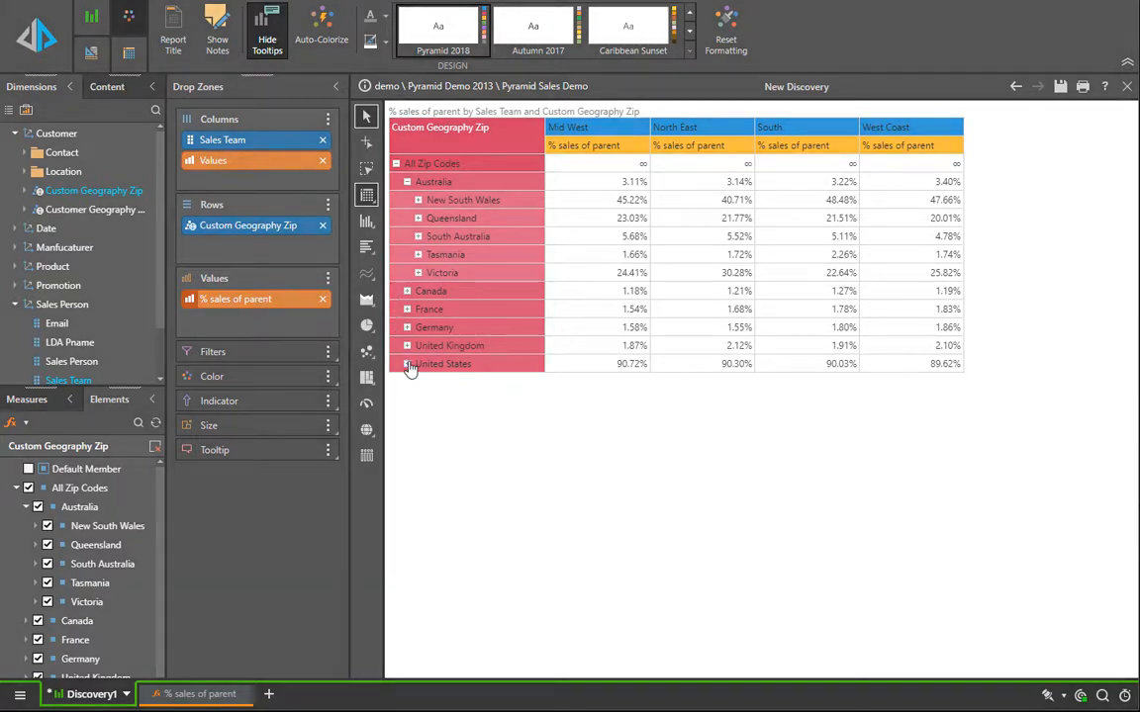
Step: Expand United States and Alaska in the grid to examine the % sales of parent by county
left_click(408, 364)
left_click(418, 400)
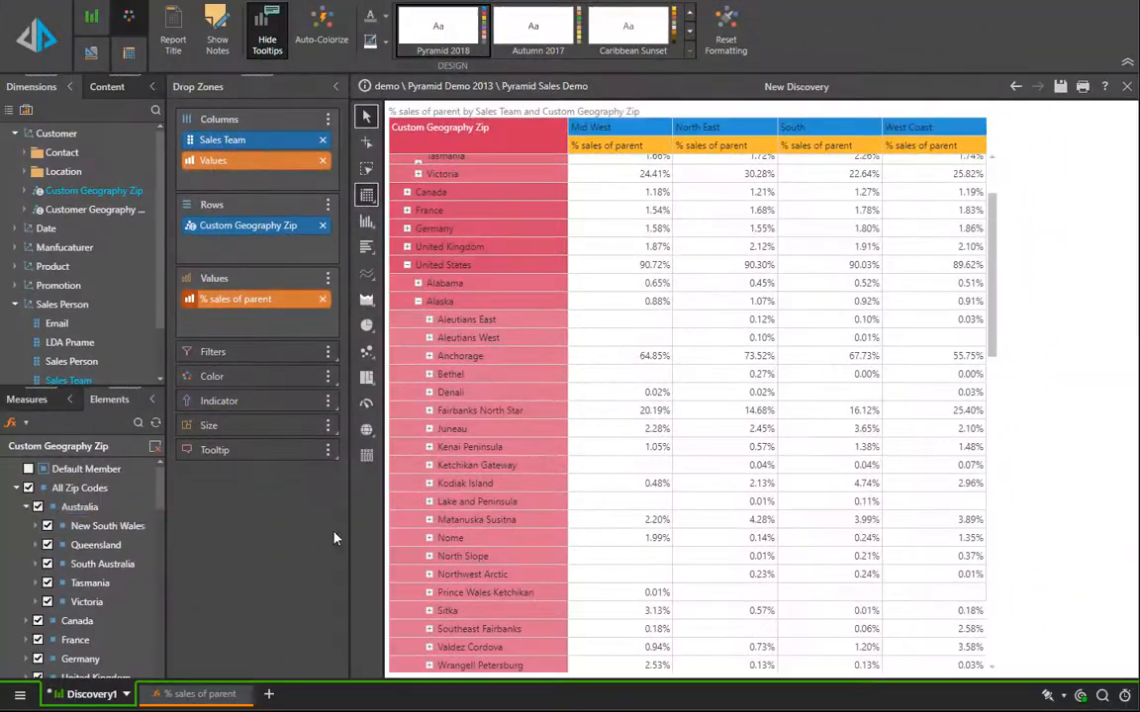
Step: Start a custom list with a Standard List of the County-level descendants of All Zip Codes in Custom Geography Zip
left_click(24, 422)
left_click(40, 467)
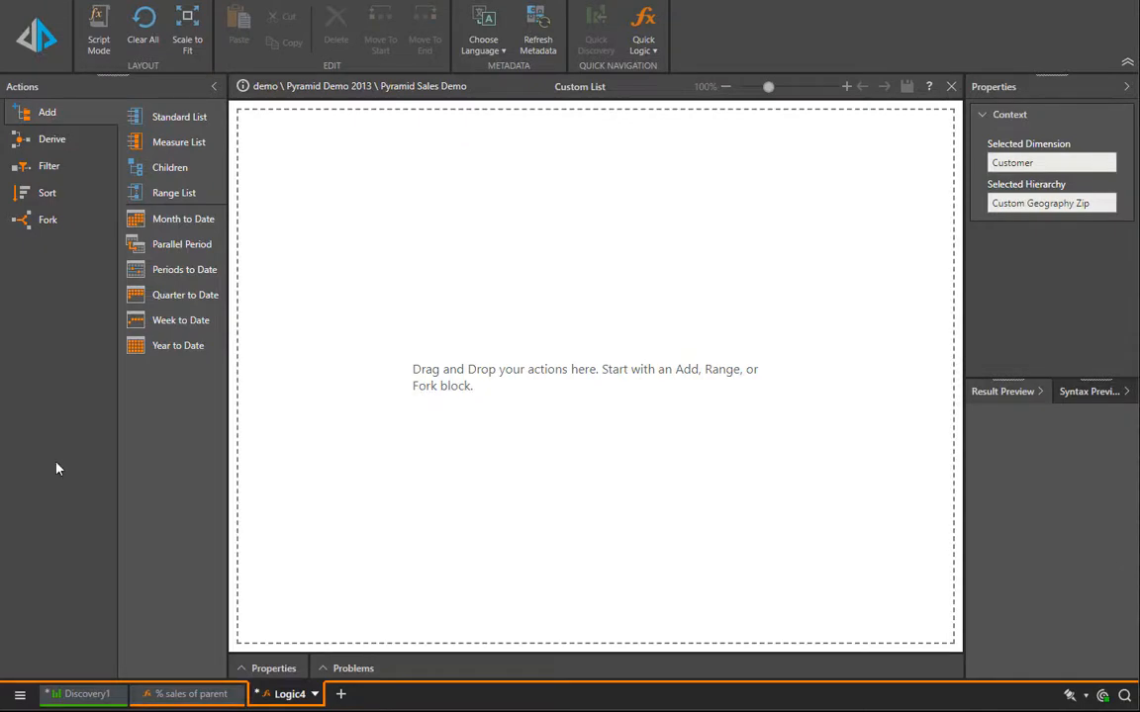
left_click_drag(151, 117, 307, 180)
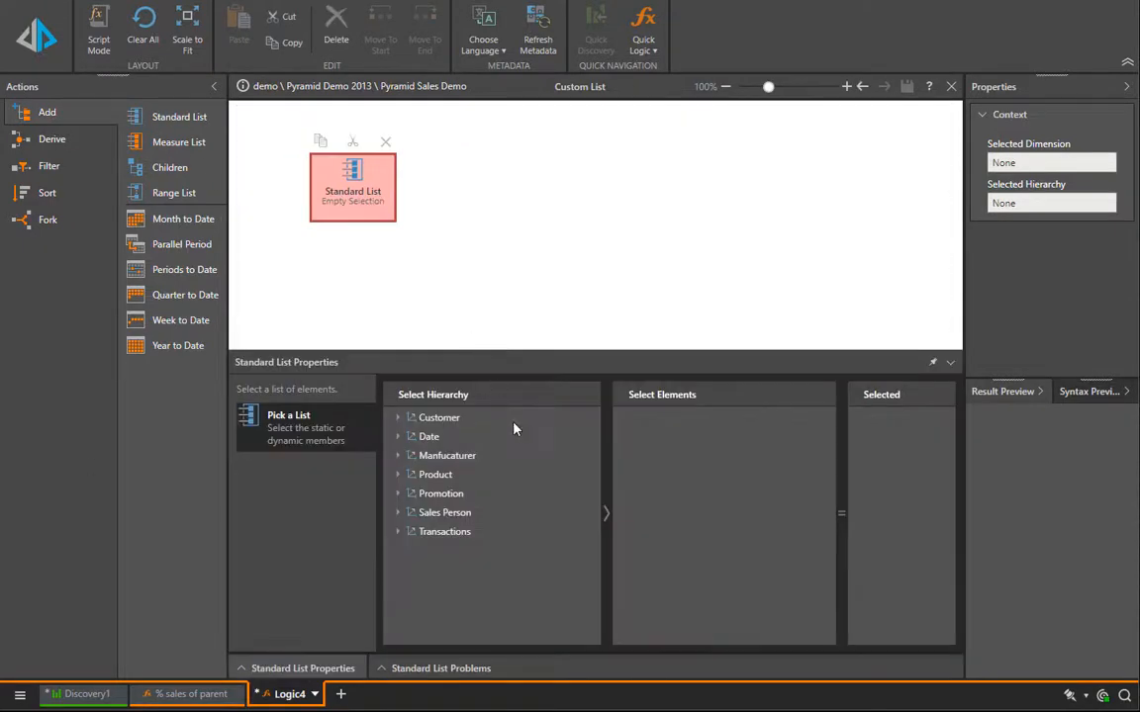
left_click(473, 420)
left_click(497, 476)
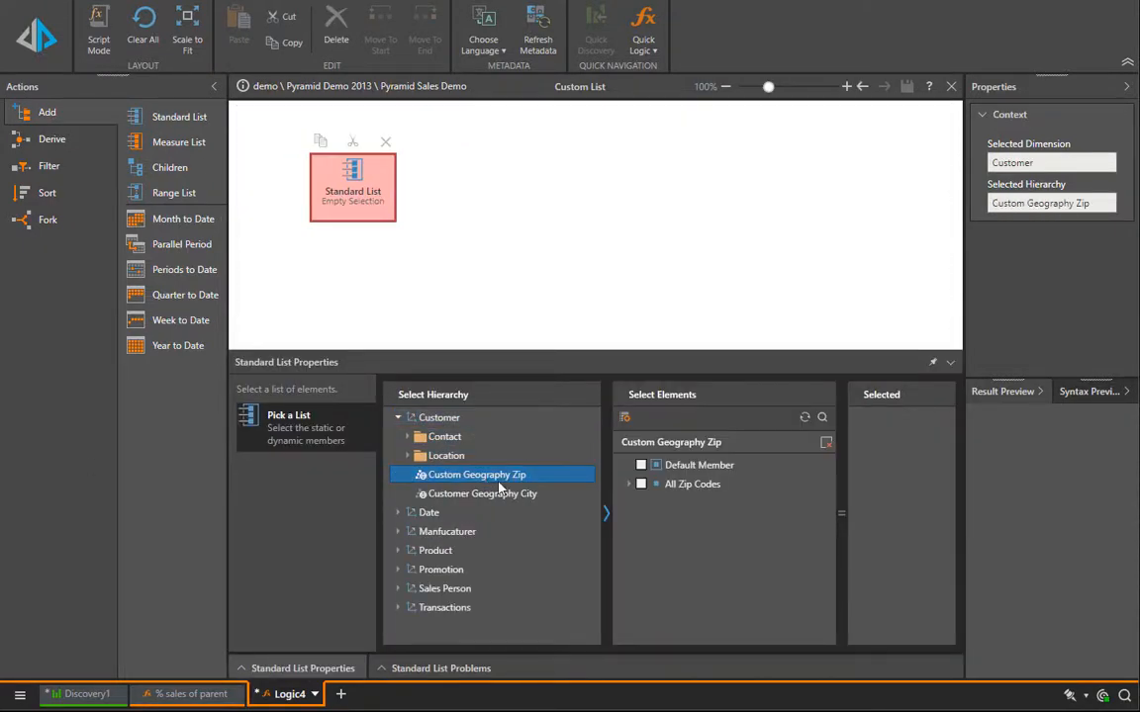
right_click(697, 485)
mouse_move(732, 500)
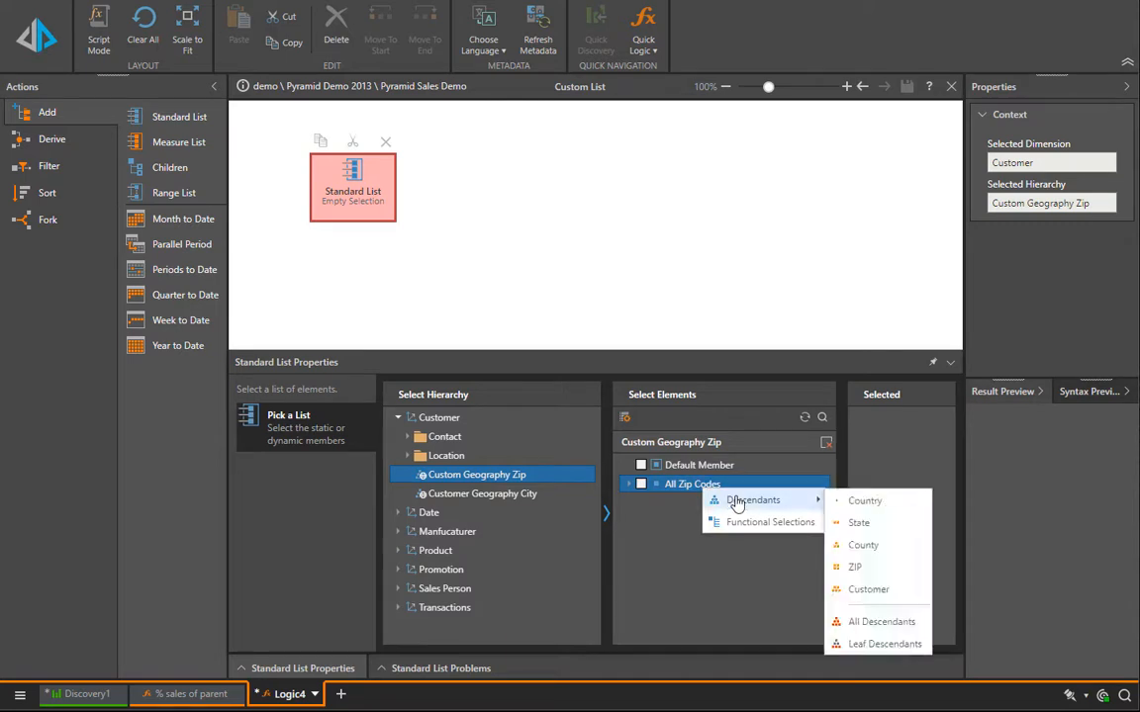
left_click(862, 545)
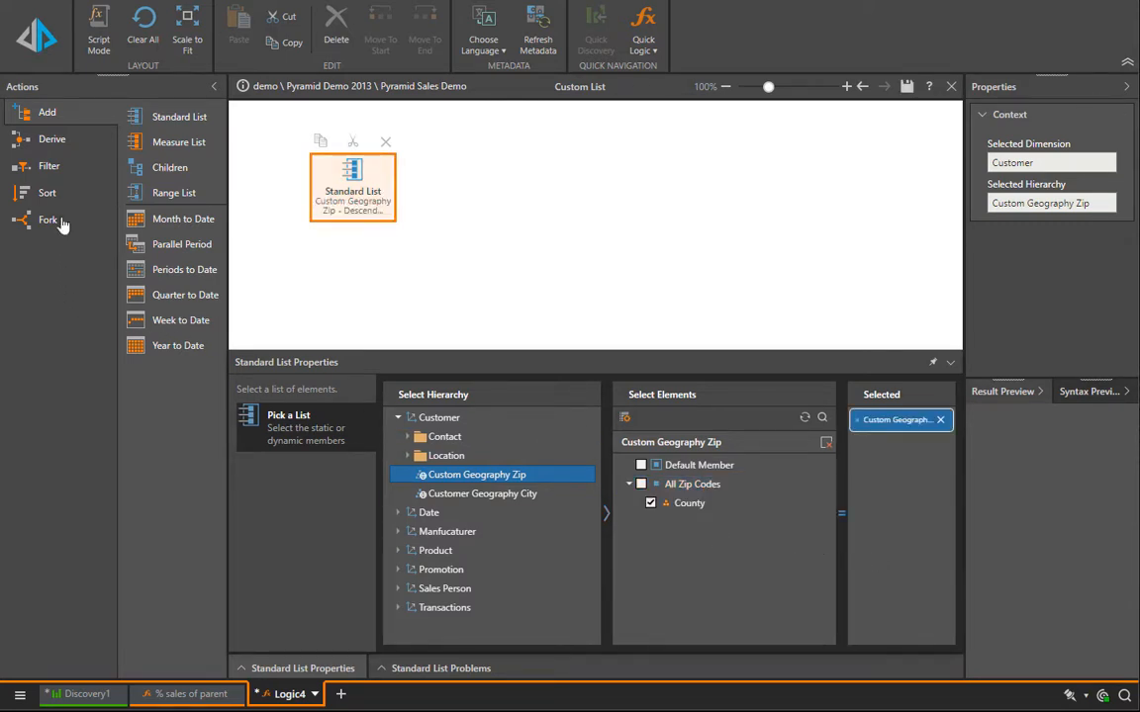
Step: Add a Top Count filter after the Standard List, set to 25 items and evaluated by the % sales of parent calculation
left_click(46, 166)
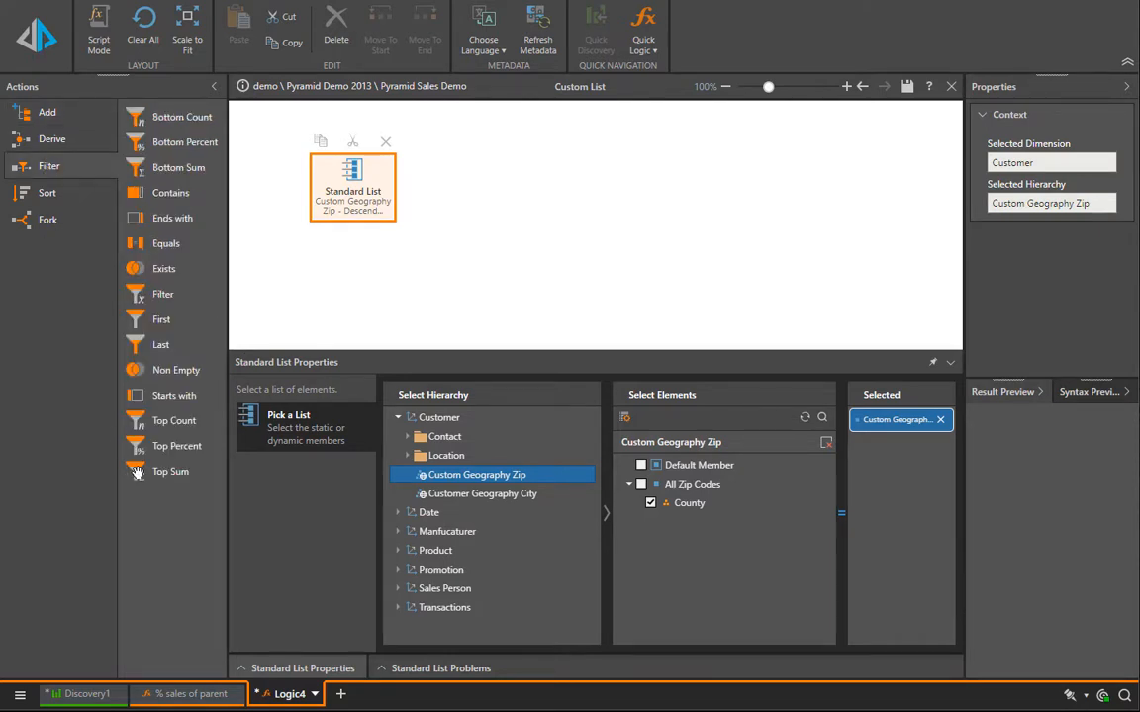
left_click_drag(139, 422, 515, 183)
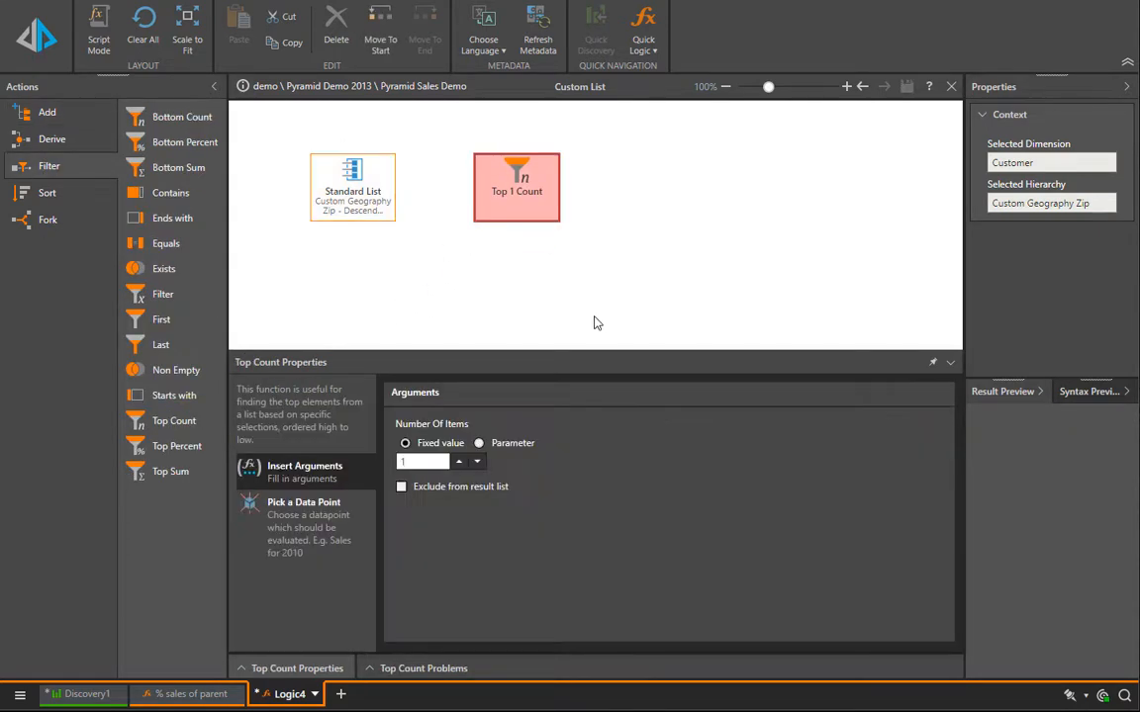
left_click(432, 464)
key("BackSpace")
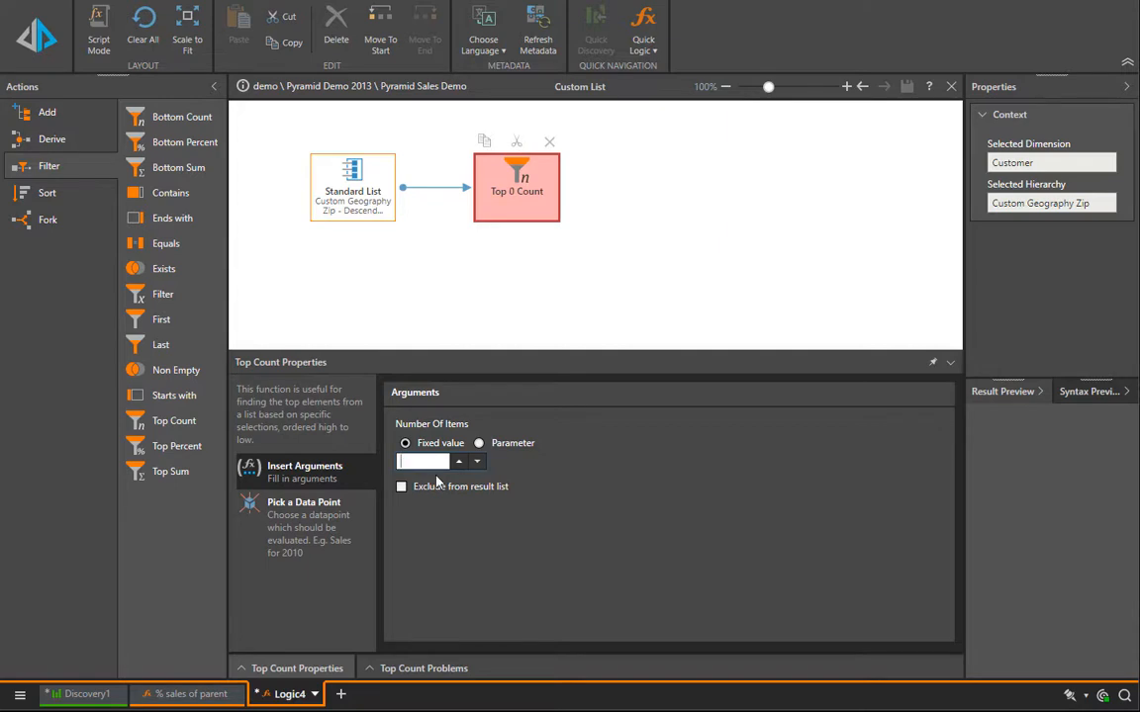
type("25")
left_click(300, 534)
left_click(532, 420)
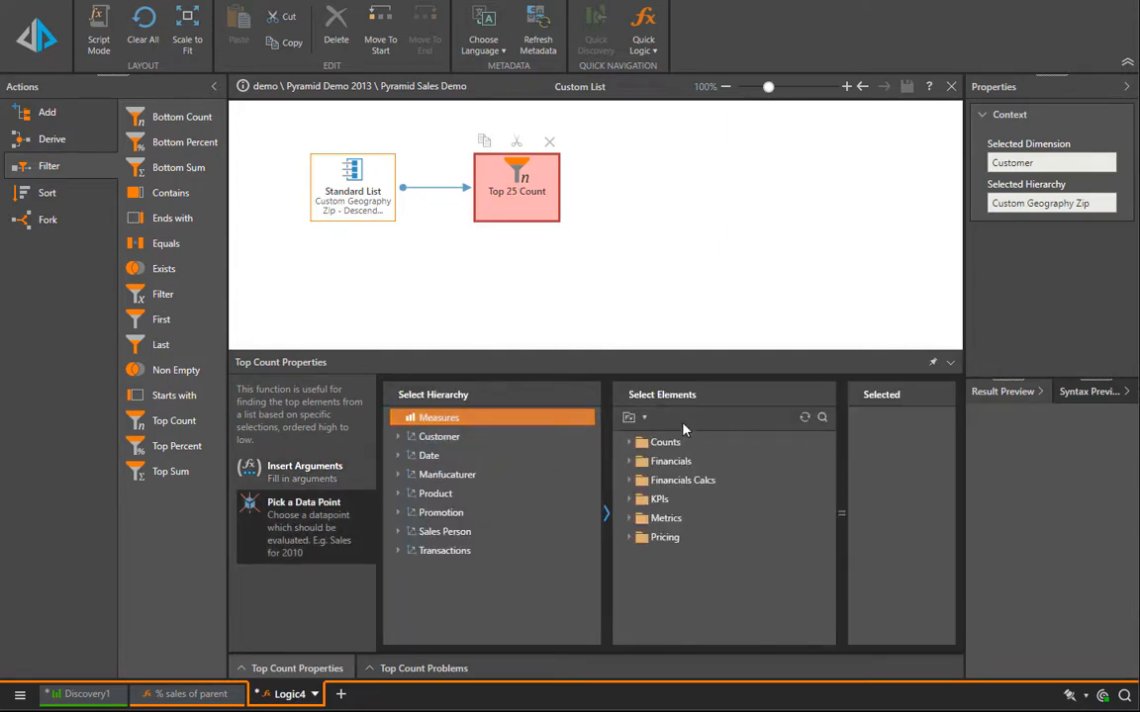
left_click(633, 417)
left_click(641, 540)
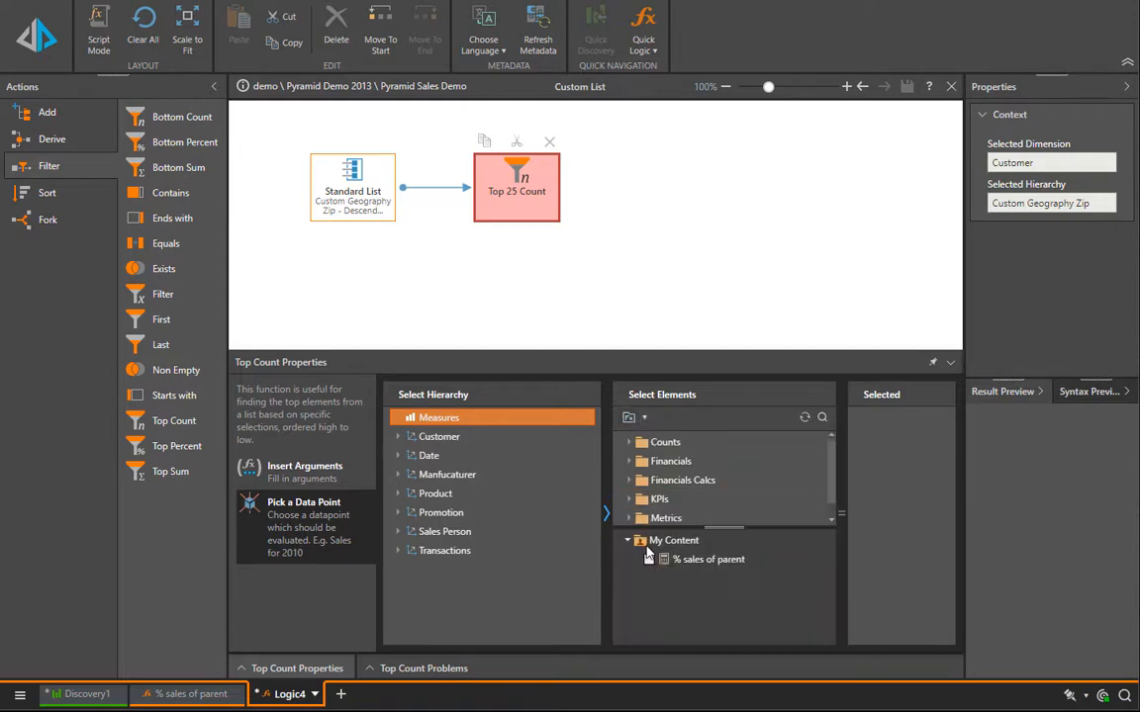
left_click(649, 560)
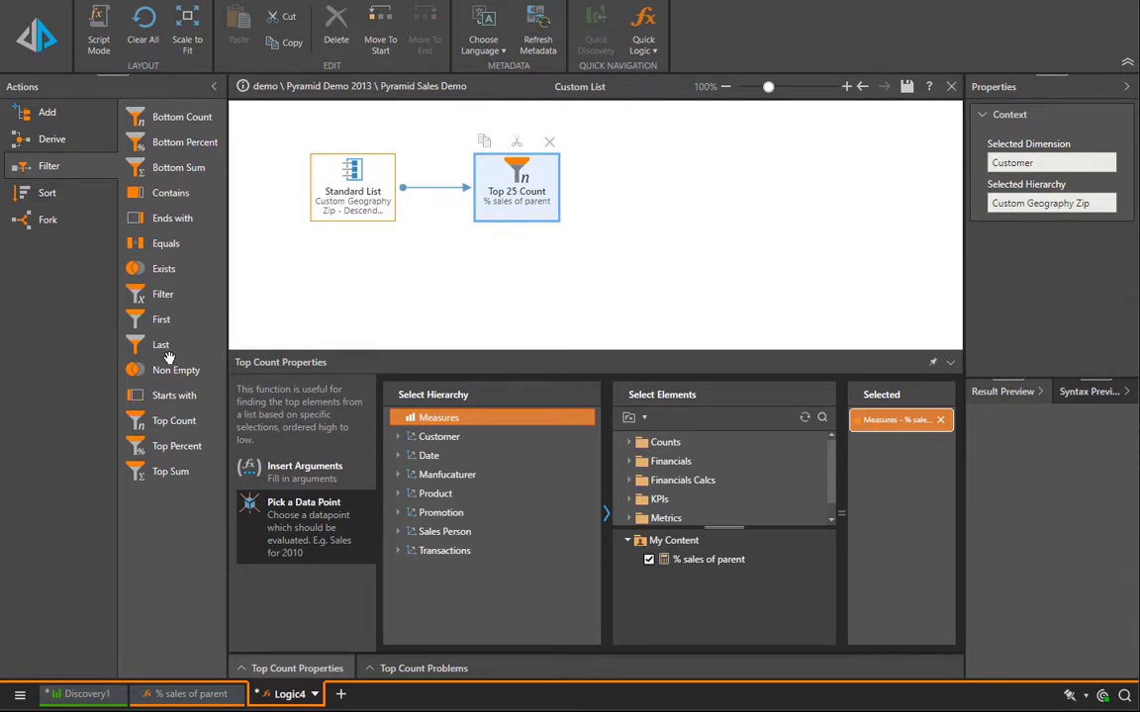
Step: Append a Last filter of 15 items followed by an Order by label sort set to Descending, Broken Hierarchy
left_click_drag(168, 358, 598, 207)
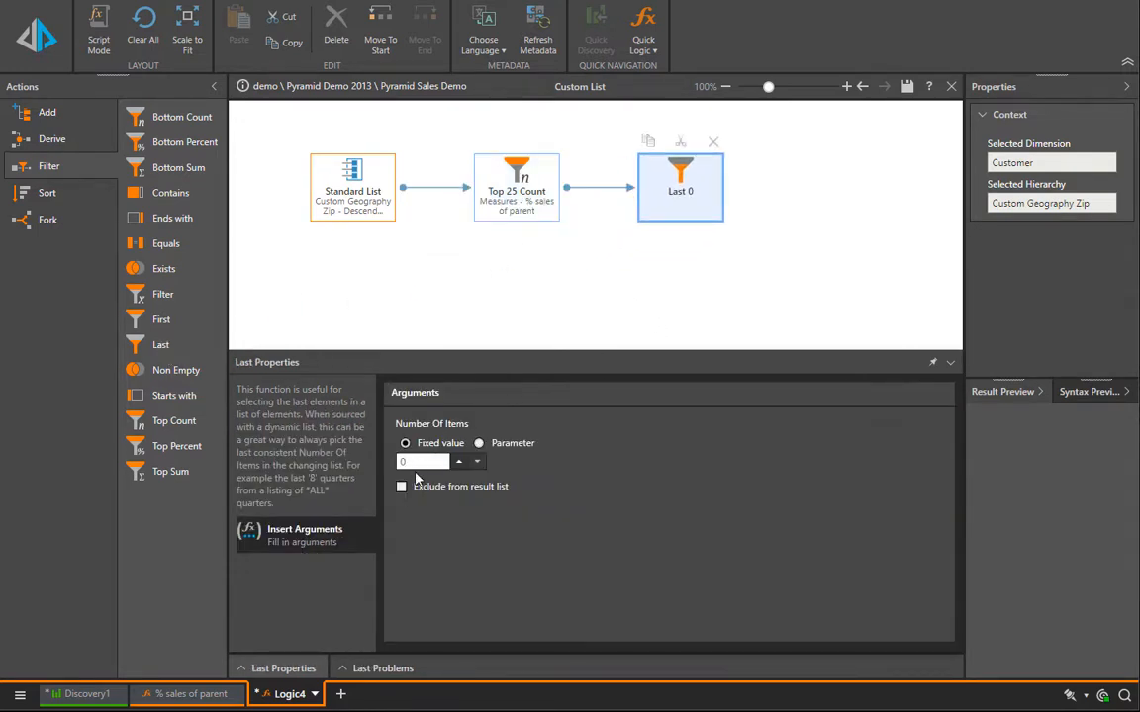
type("15")
left_click(38, 190)
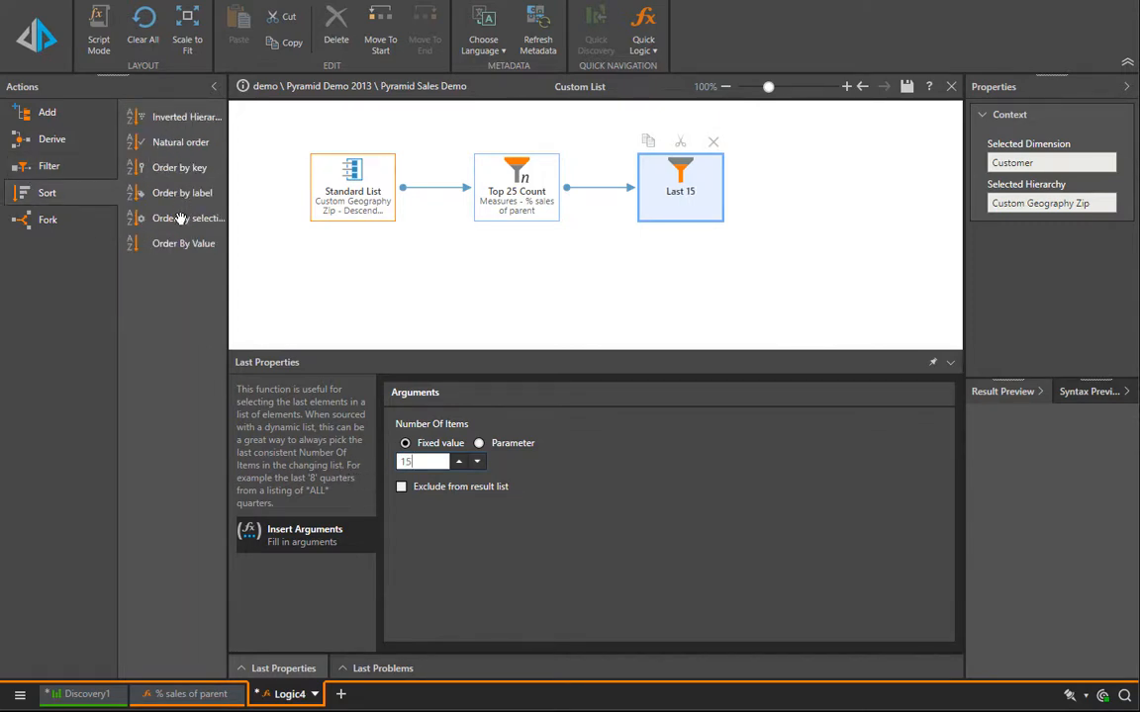
left_click_drag(174, 174, 800, 211)
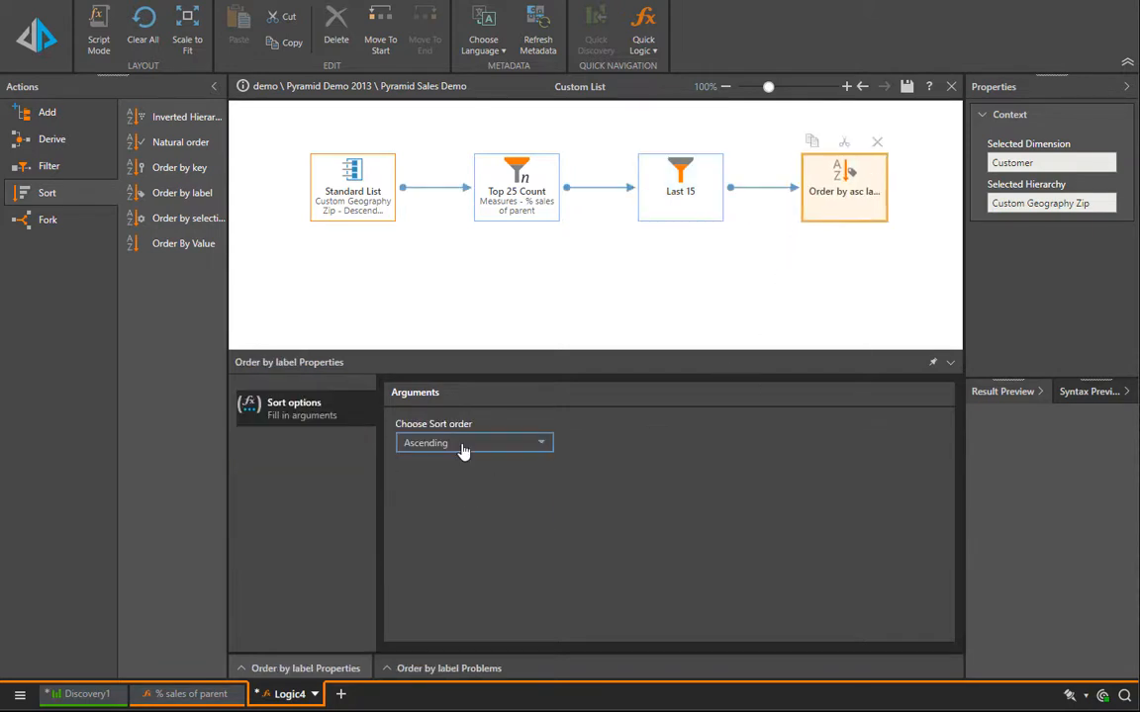
left_click(534, 442)
left_click(473, 521)
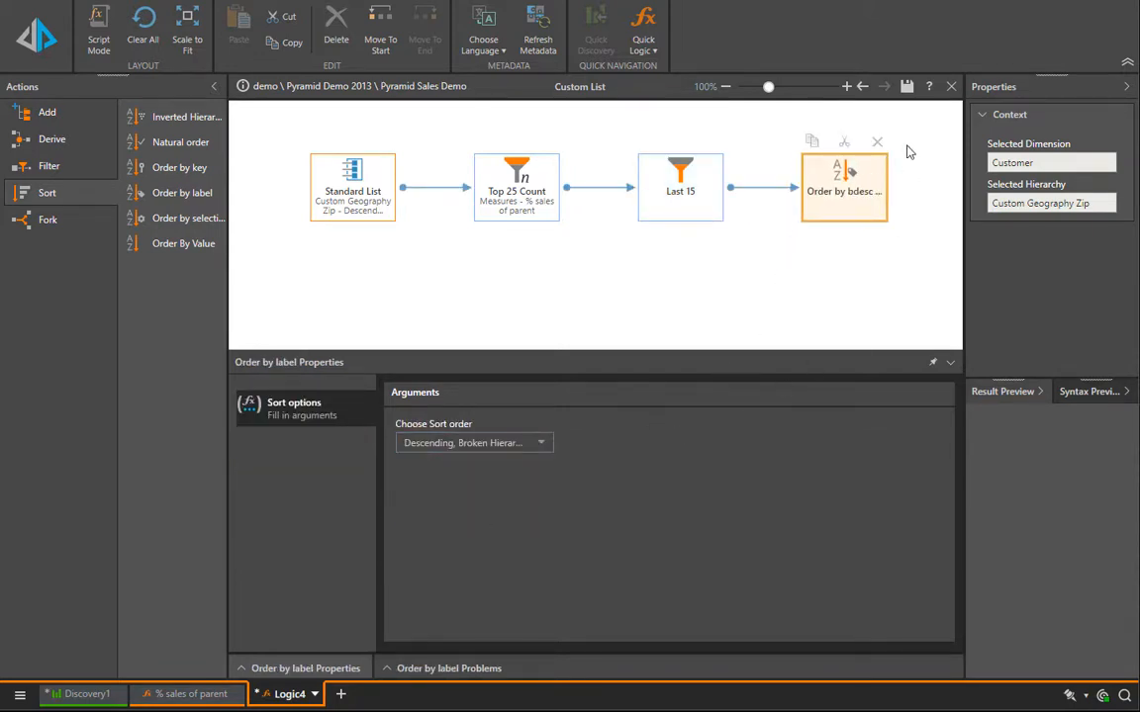
Step: Save the custom list in My Content as "my county list"
left_click(906, 86)
left_click(341, 442)
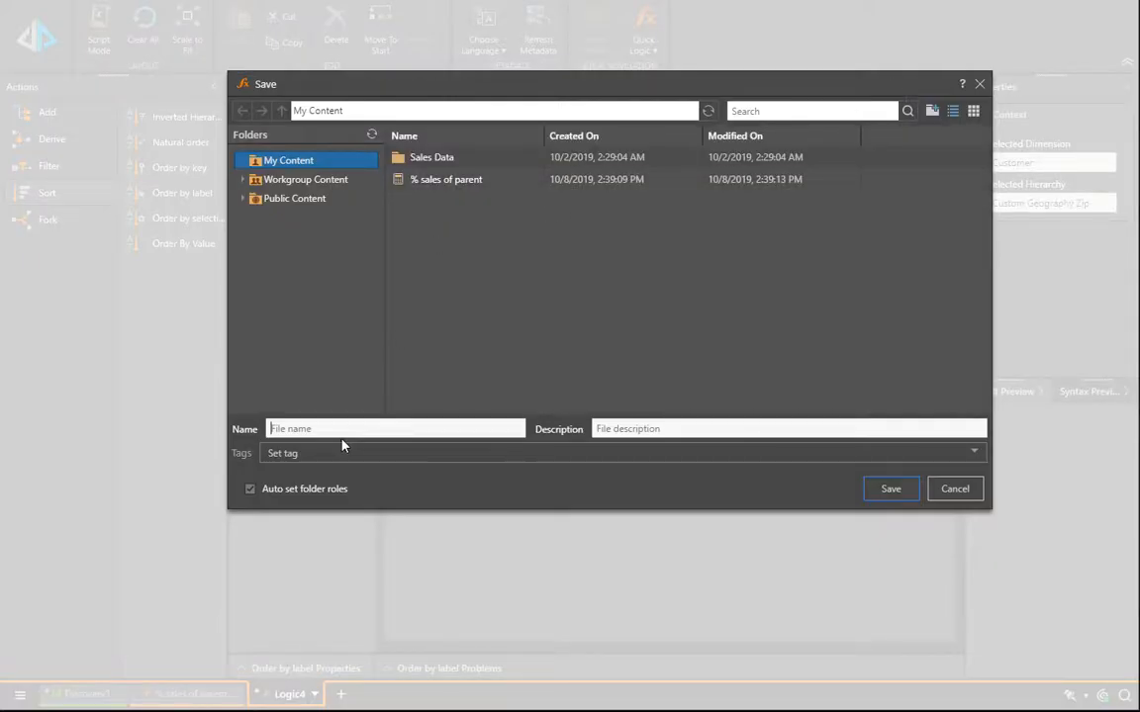
type("my county list")
left_click(890, 489)
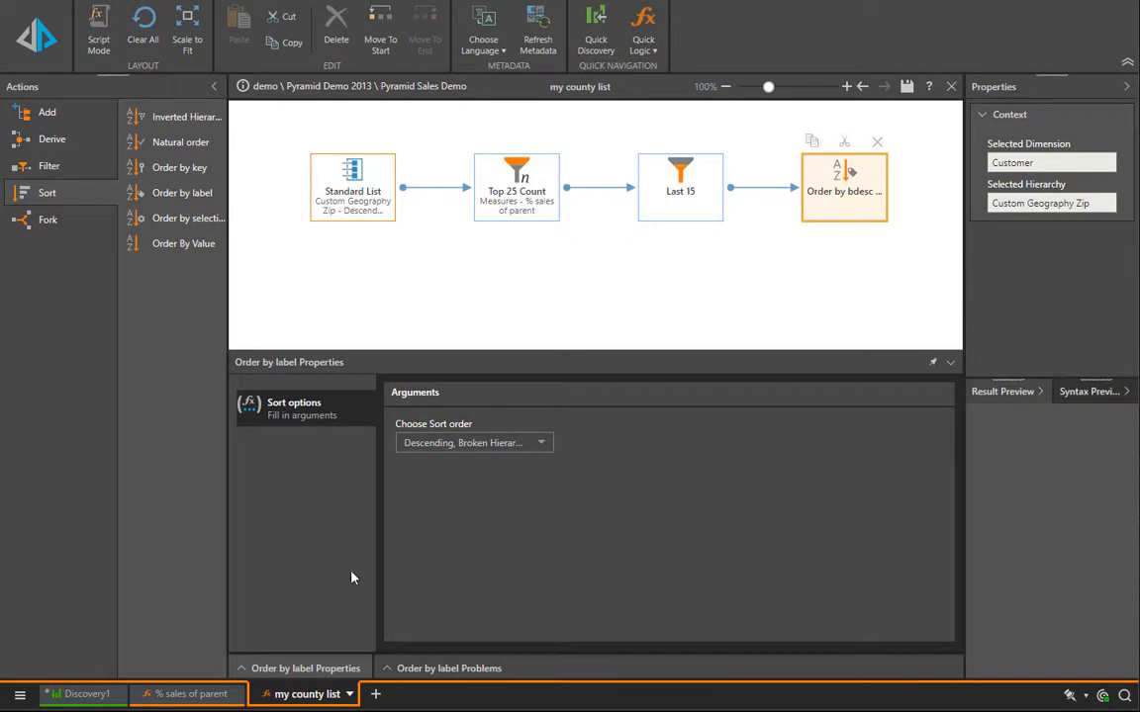
Step: In Discovery1, replace the selected Custom Geography Zip elements with the custom list my county list
left_click(83, 693)
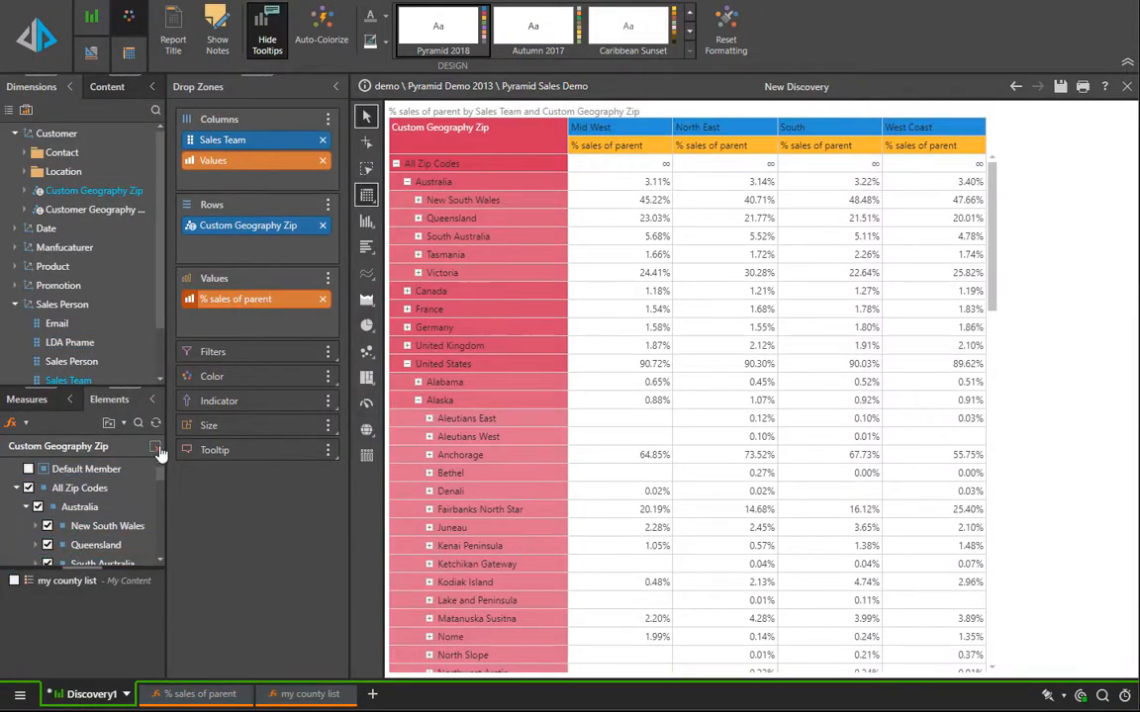
left_click(14, 580)
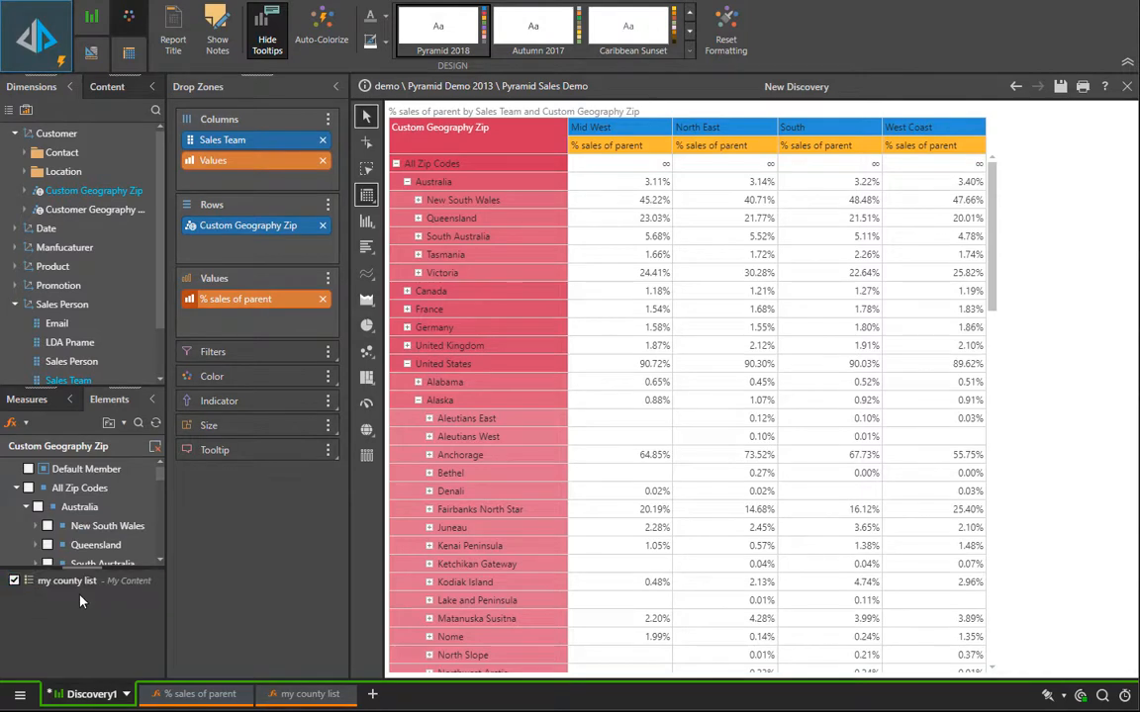